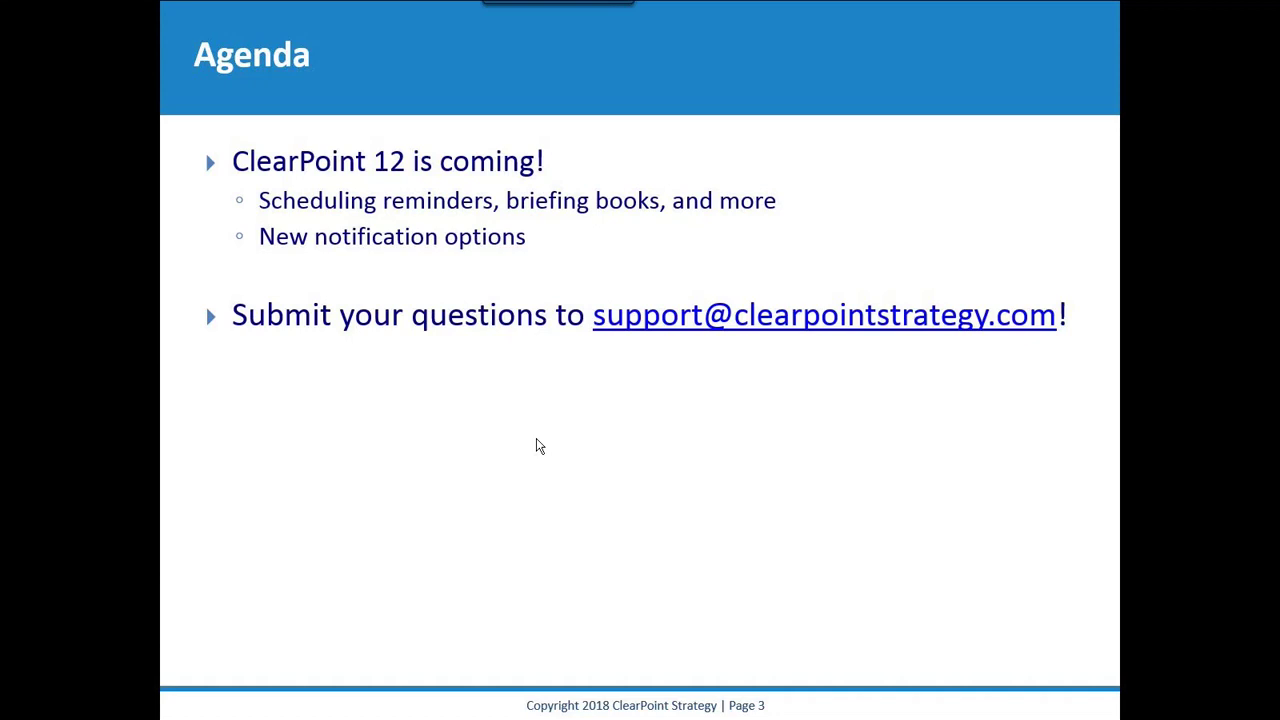
Step: End the slide show, switch to ClearPoint in Chrome and open the "Crimes per 1000 citizens" measure at its Measure Data table
key(Escape)
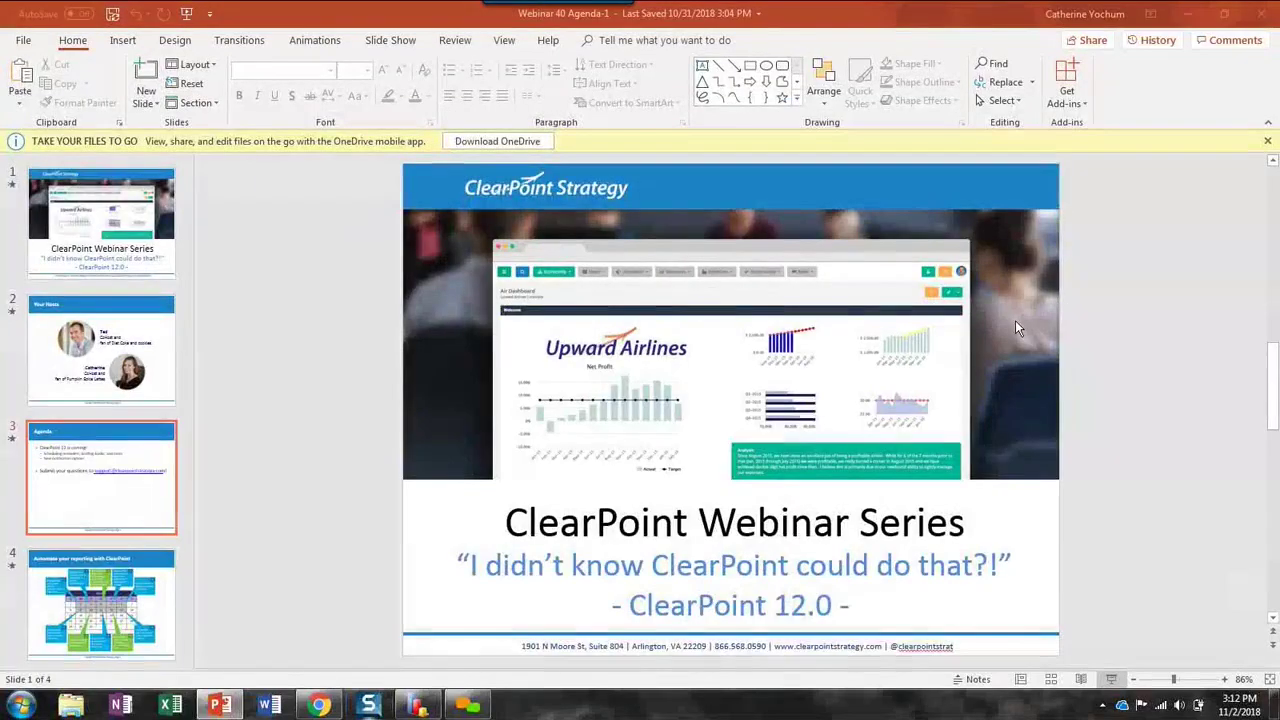
click(1188, 15)
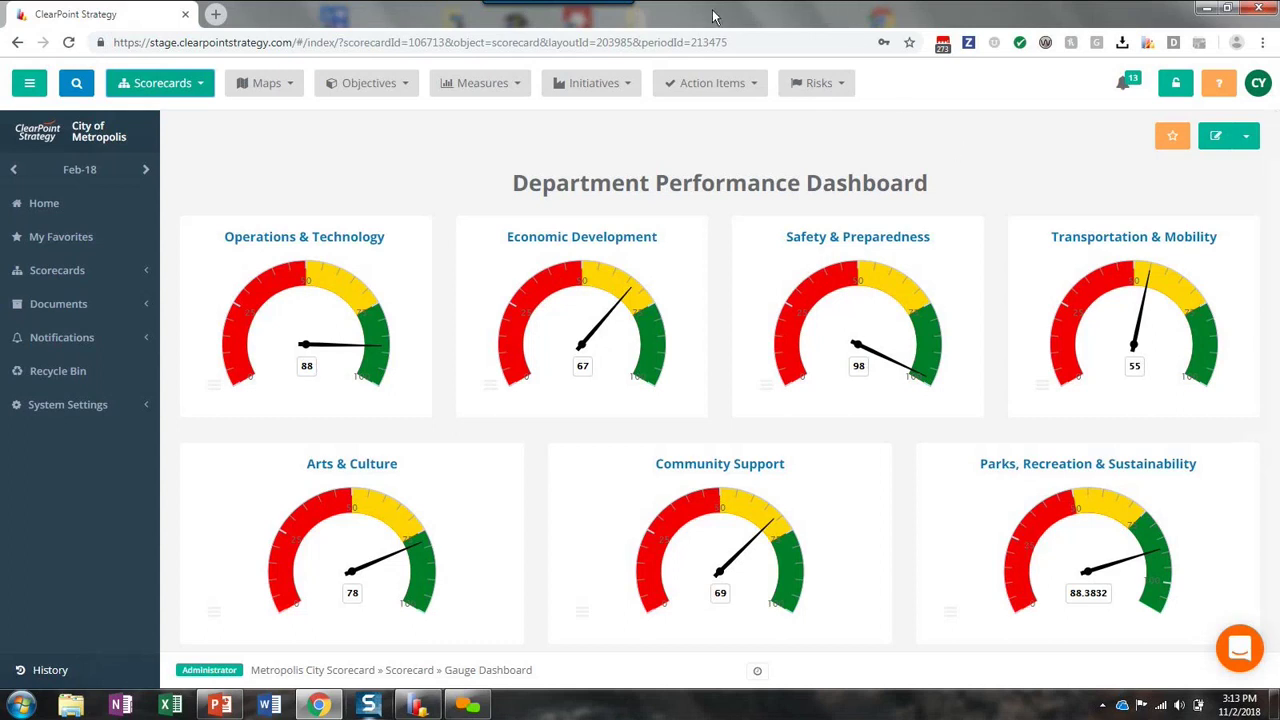
click(491, 84)
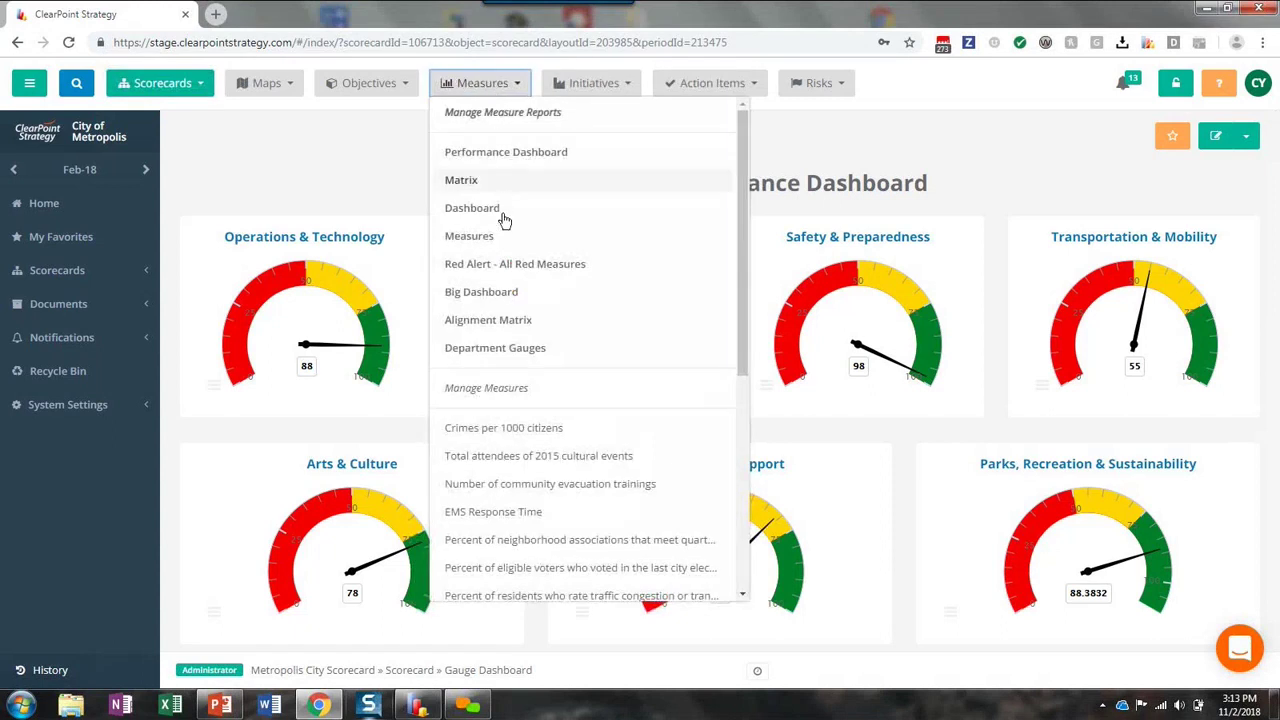
click(490, 429)
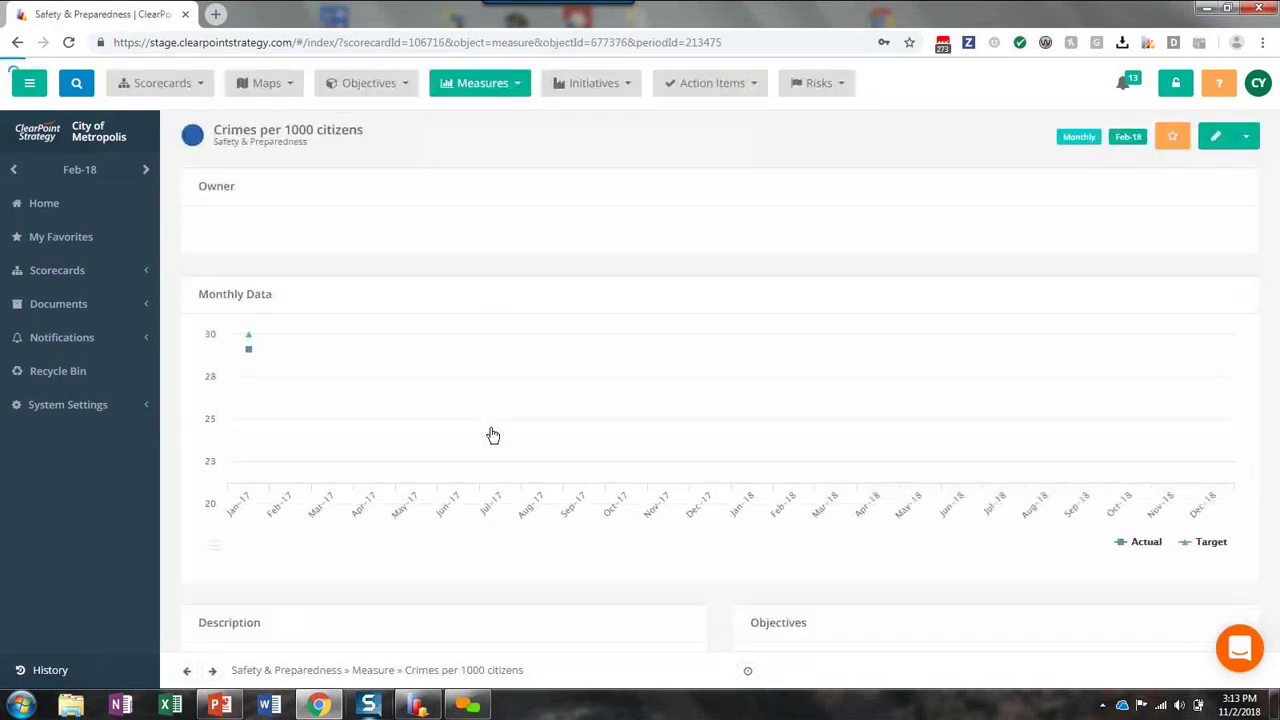
scroll(660, 368, down, 10)
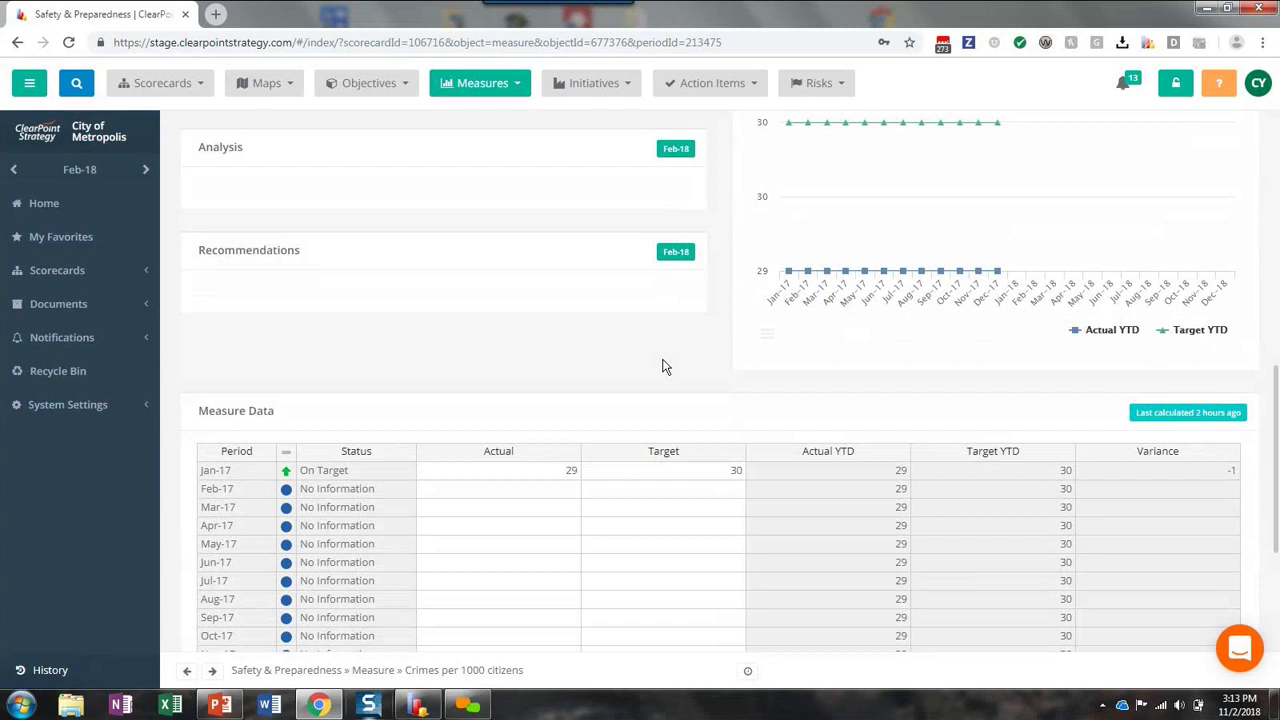
Step: Switch to ClearPoint Data Loader, review the Safety package's scorecard selection, mappings and data preview, and finish its setup
click(419, 708)
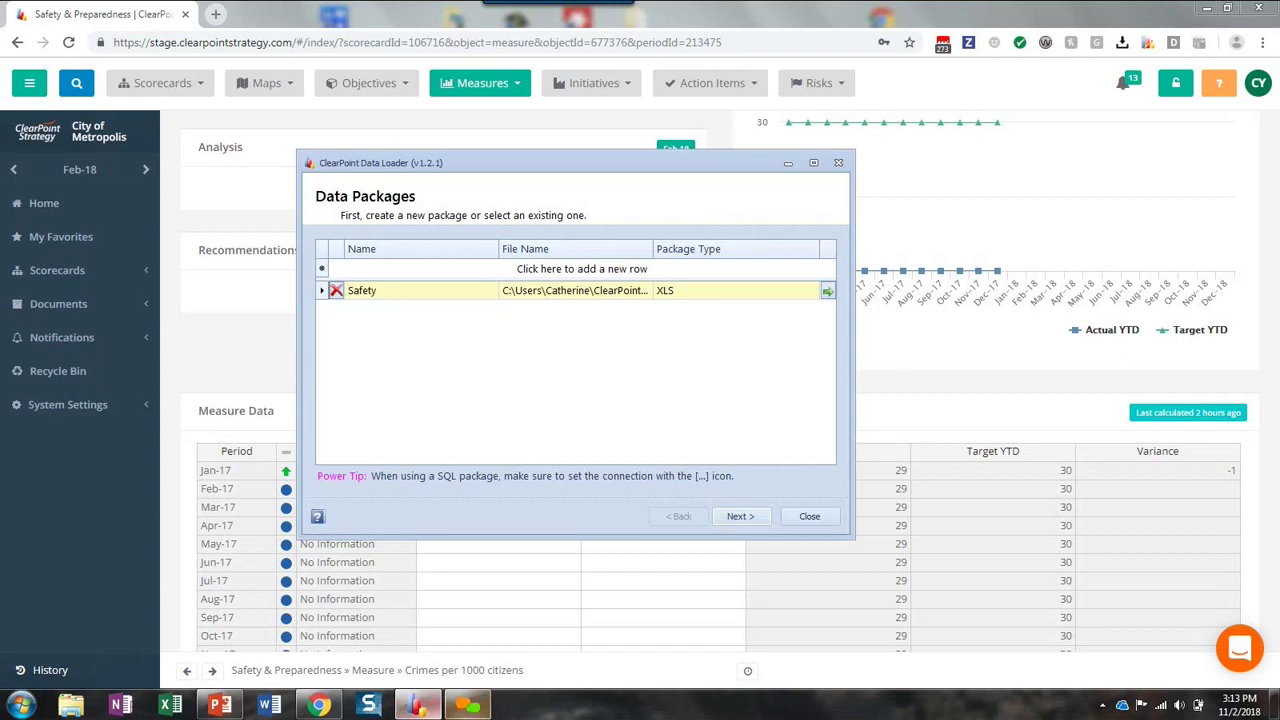
click(740, 516)
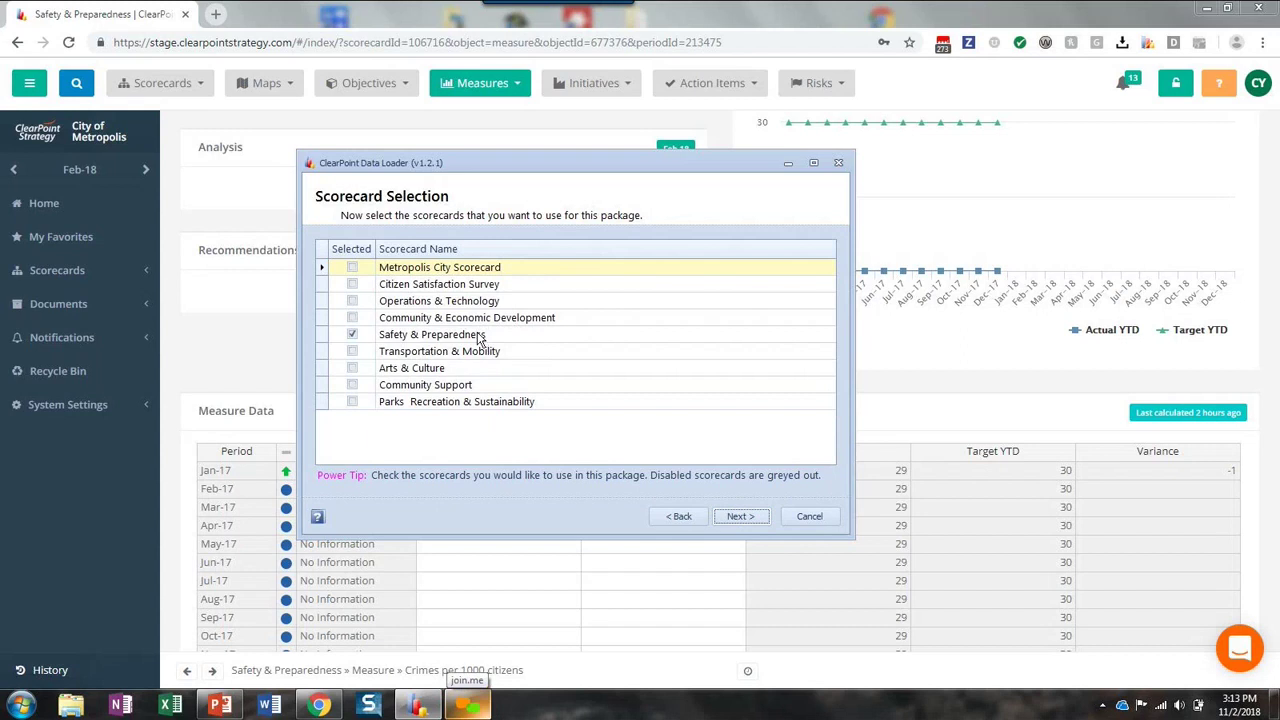
click(740, 516)
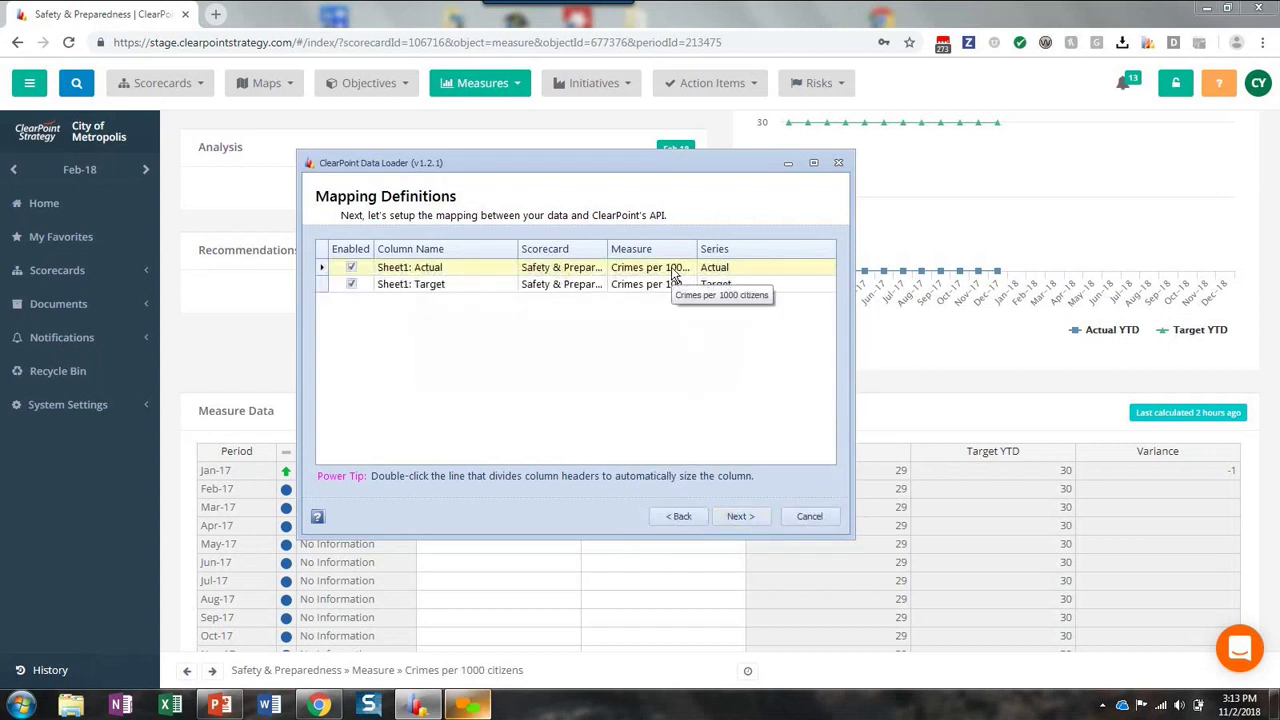
click(752, 524)
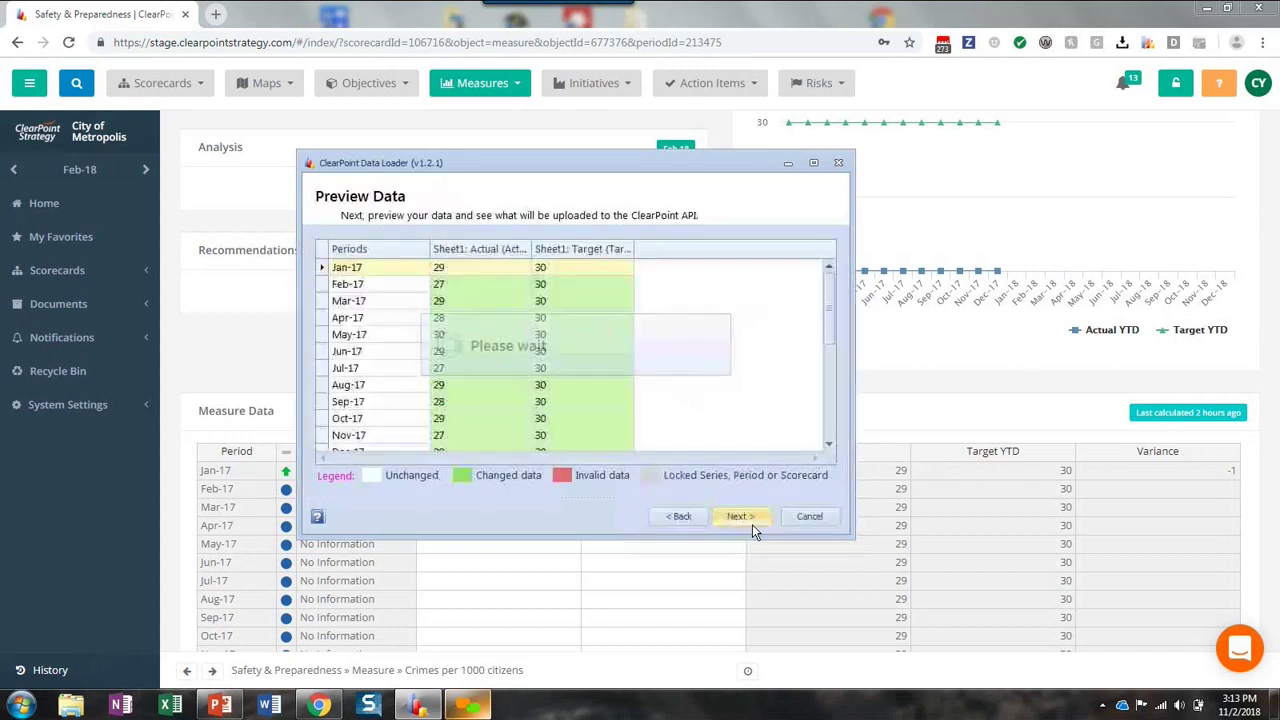
scroll(591, 296, down, 1)
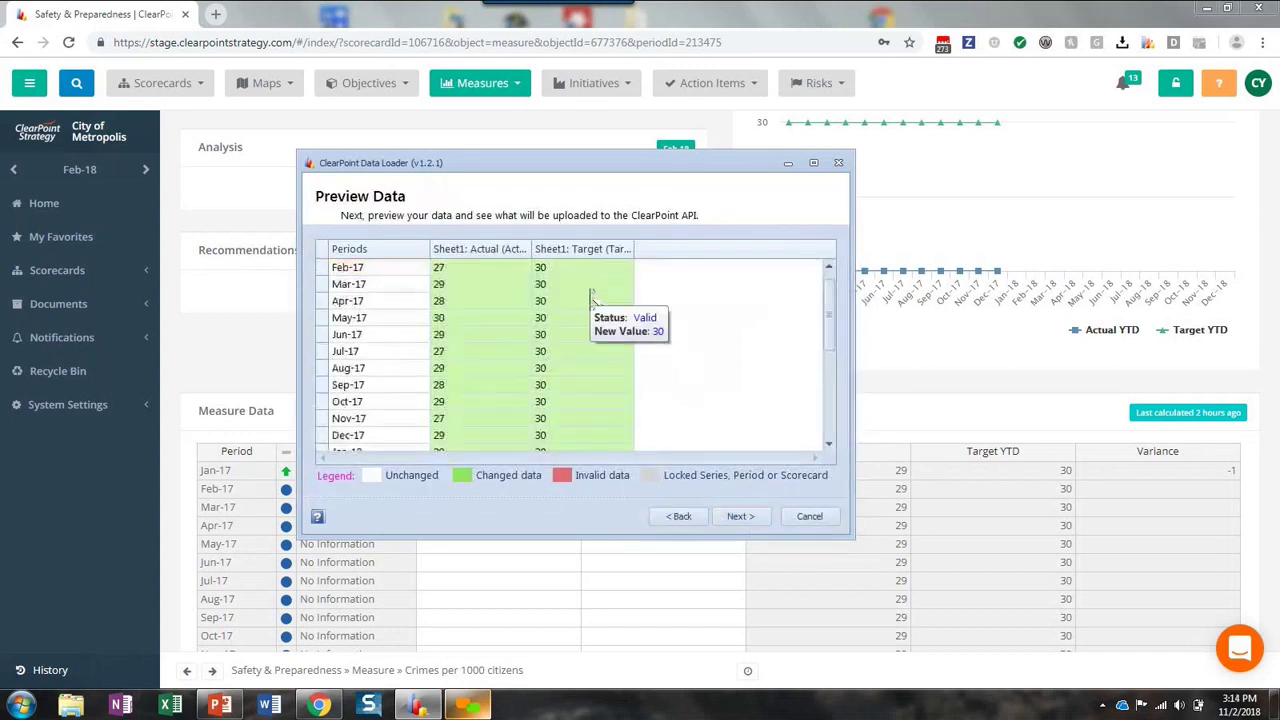
scroll(591, 296, down, 4)
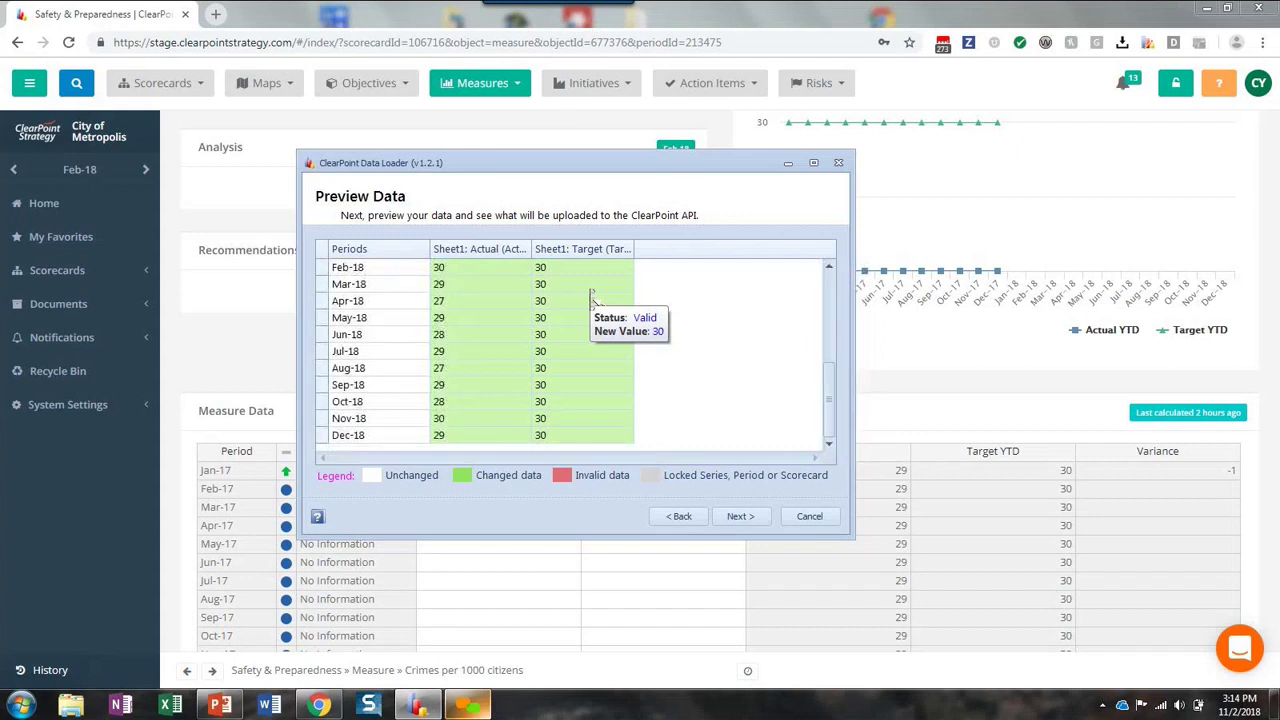
click(733, 516)
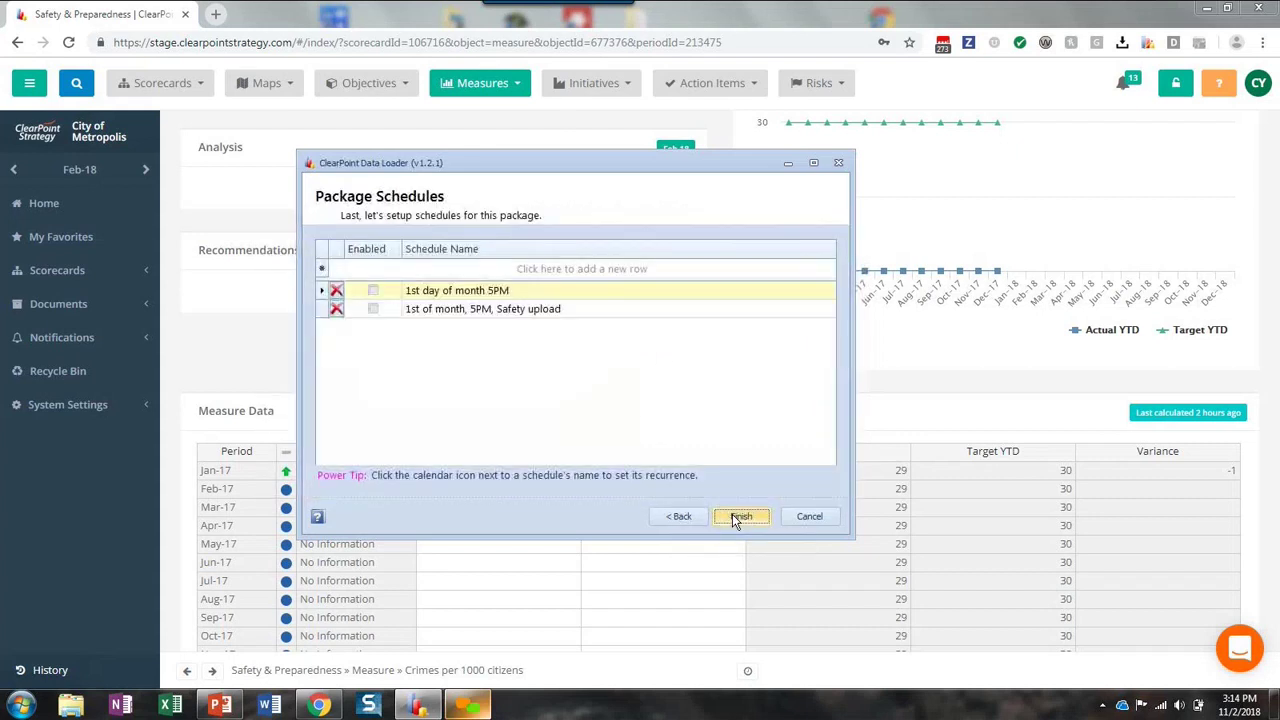
click(735, 516)
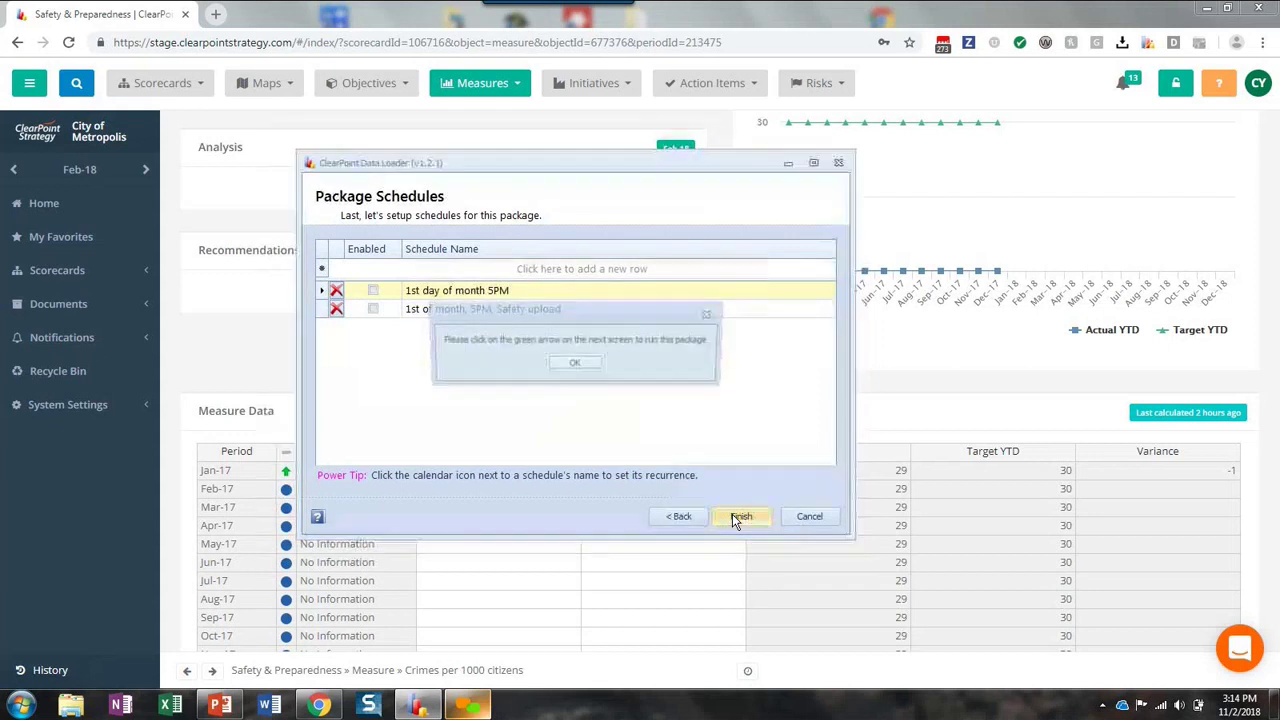
click(584, 366)
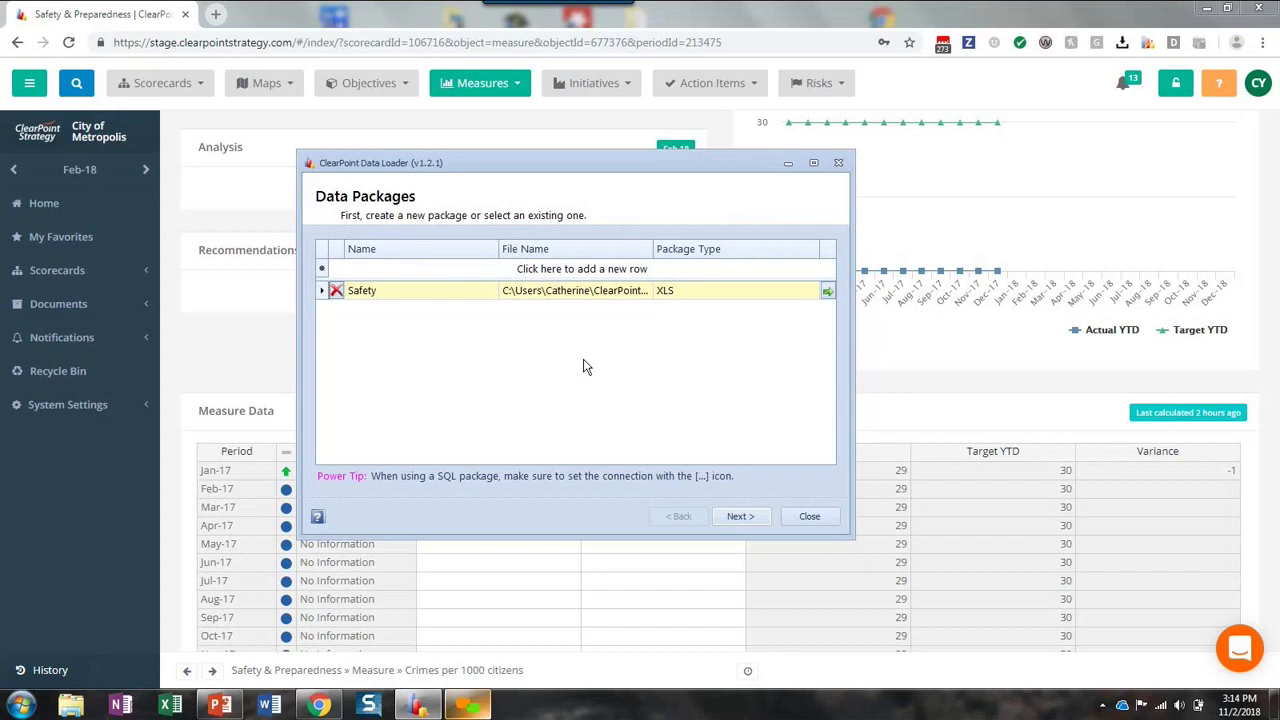
Step: Run the Safety data package to upload its data to ClearPoint
click(827, 294)
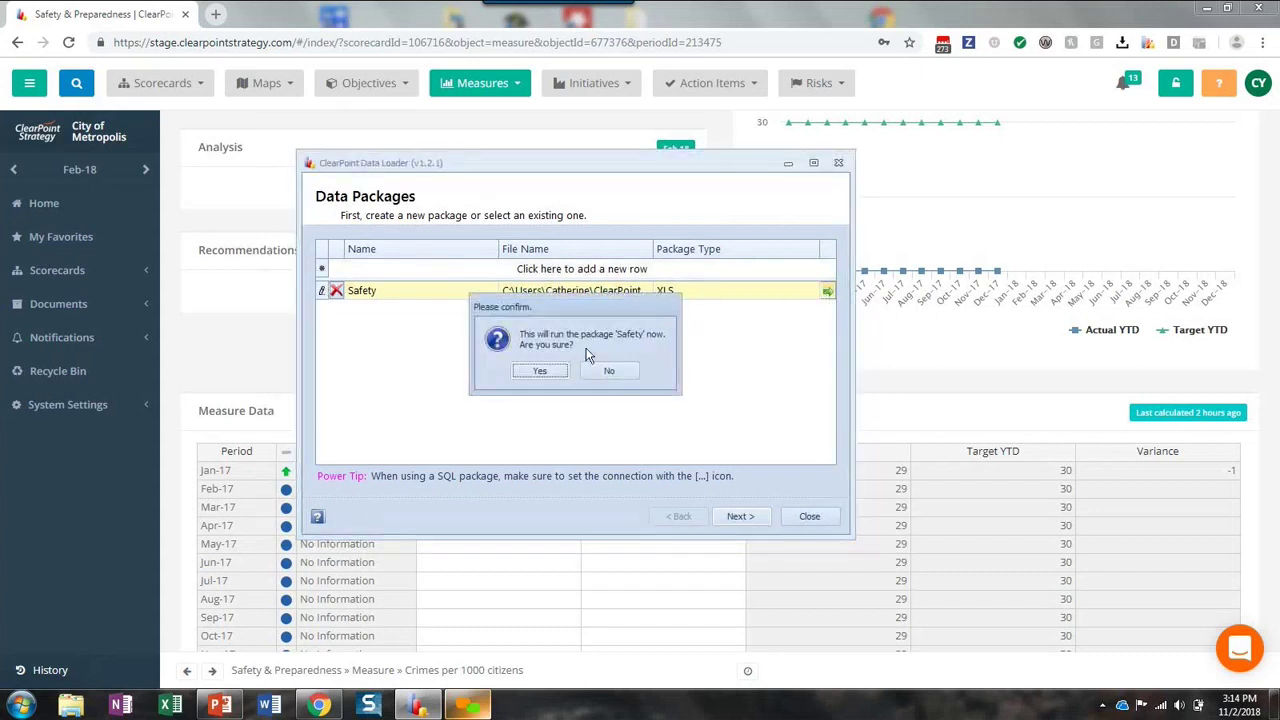
click(540, 372)
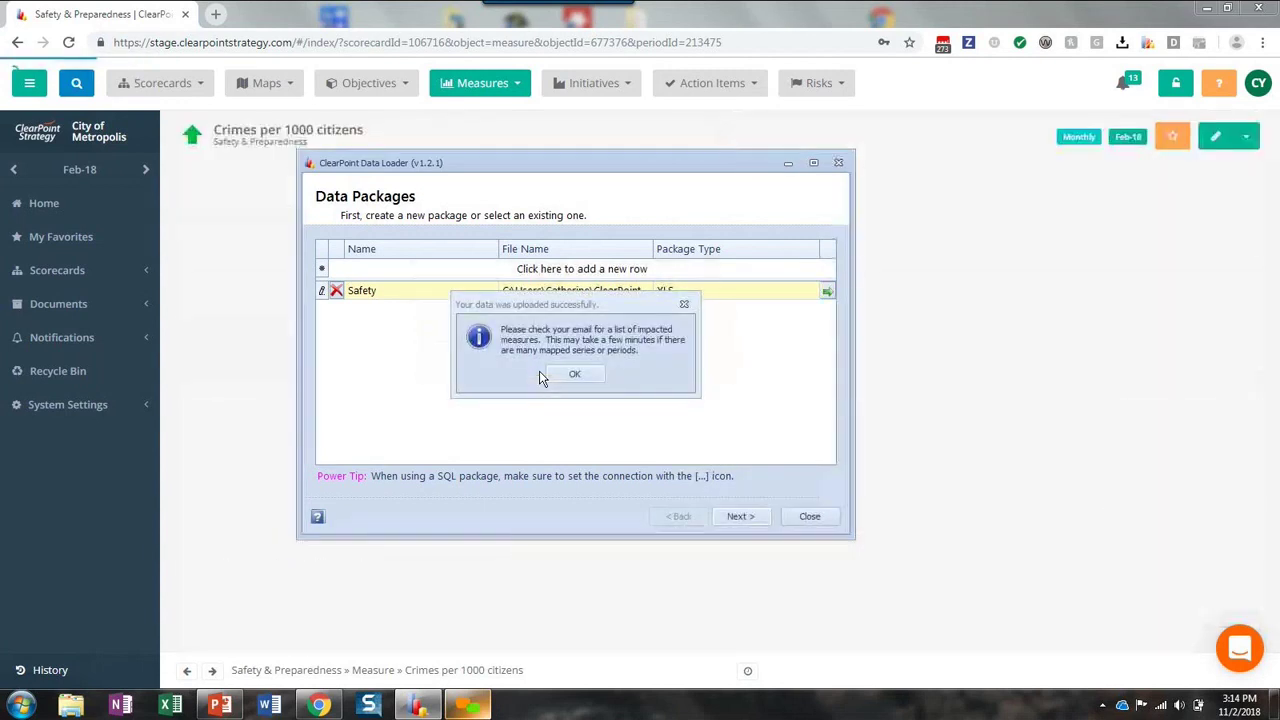
click(567, 372)
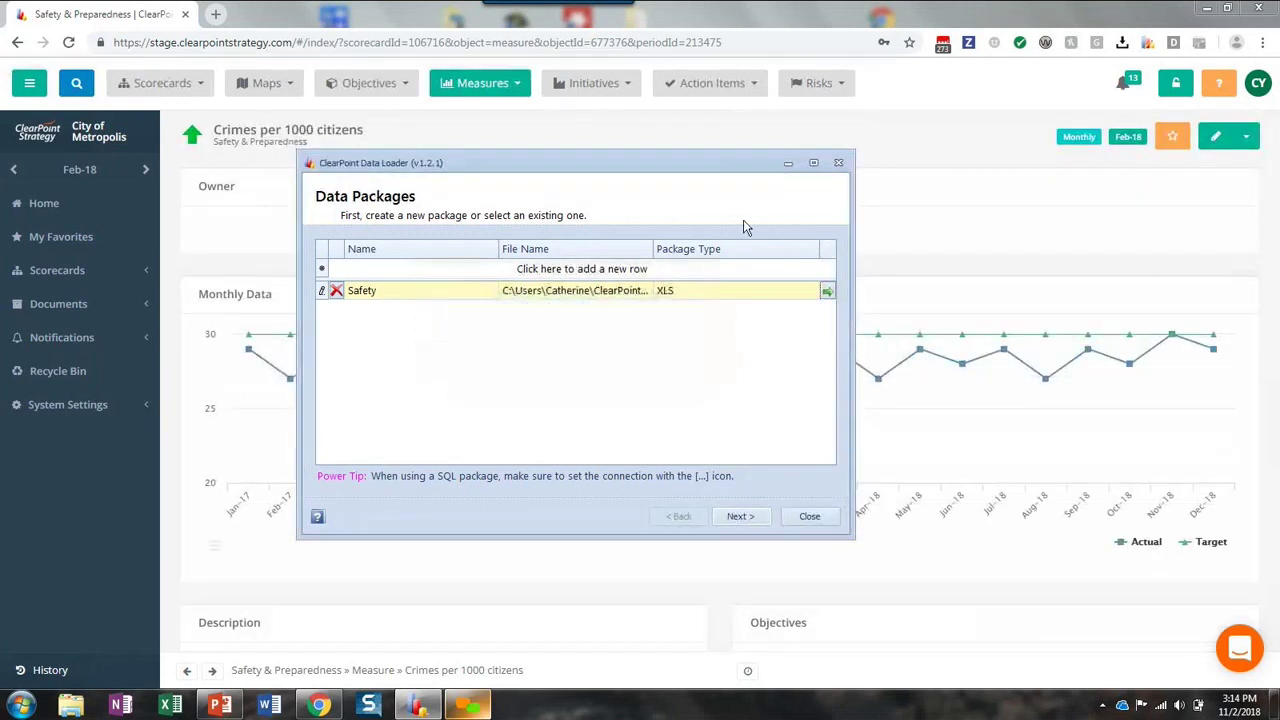
Step: Minimize the Data Loader and examine the monthly chart and Measure Data table of the "Crimes per 1000 citizens" measure
click(789, 165)
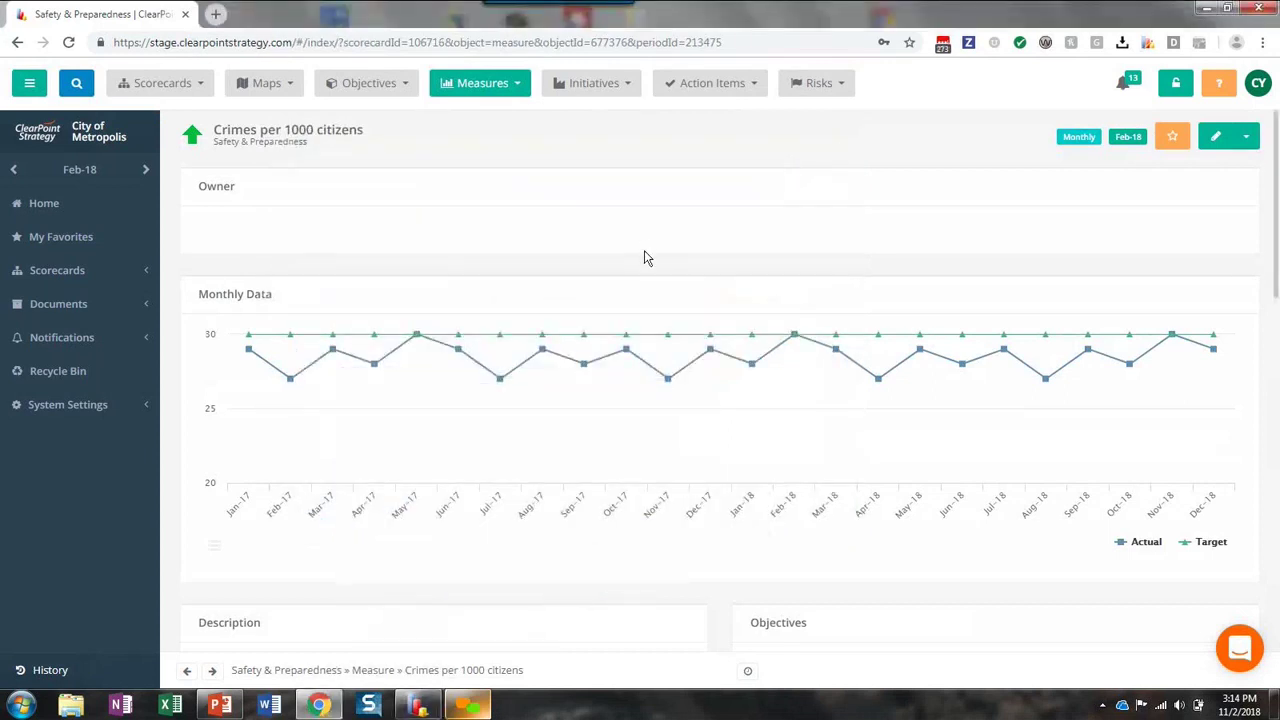
scroll(644, 257, down, 2)
scroll(644, 257, down, 3)
scroll(644, 260, down, 4)
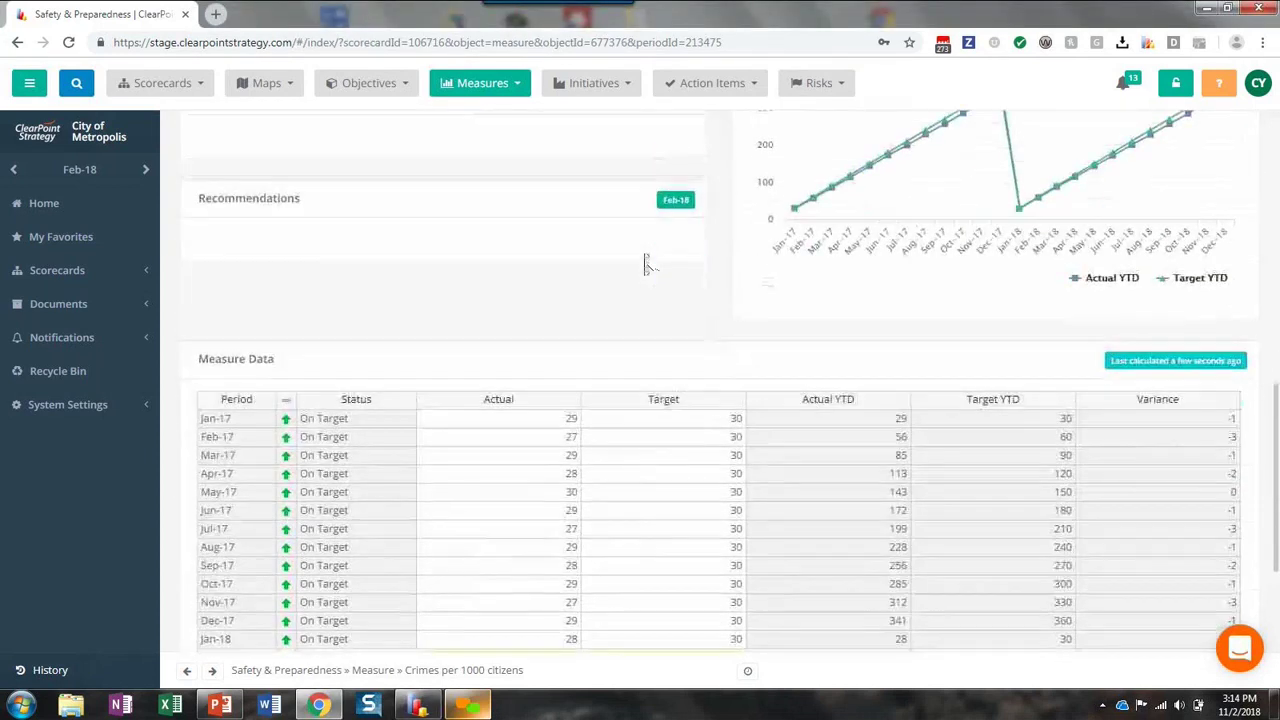
scroll(645, 262, down, 1)
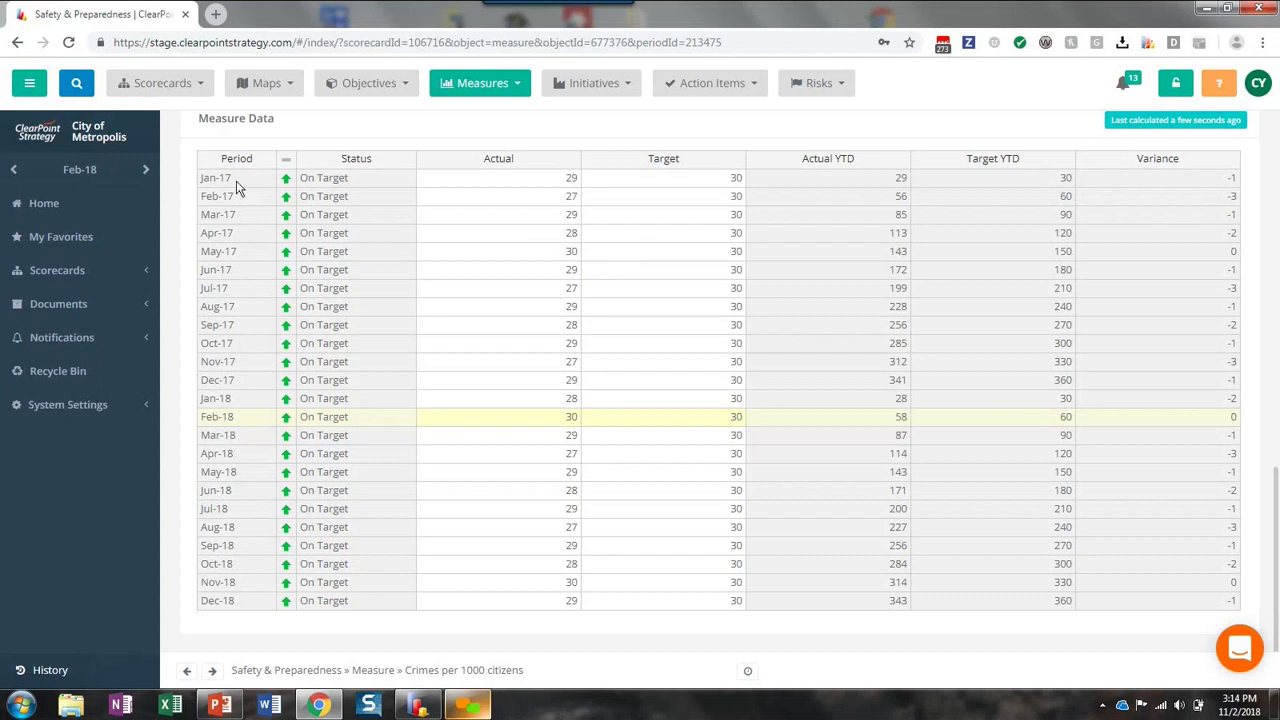
Step: Open the Safety package for editing in the Data Loader admin options and show its schedules
click(107, 406)
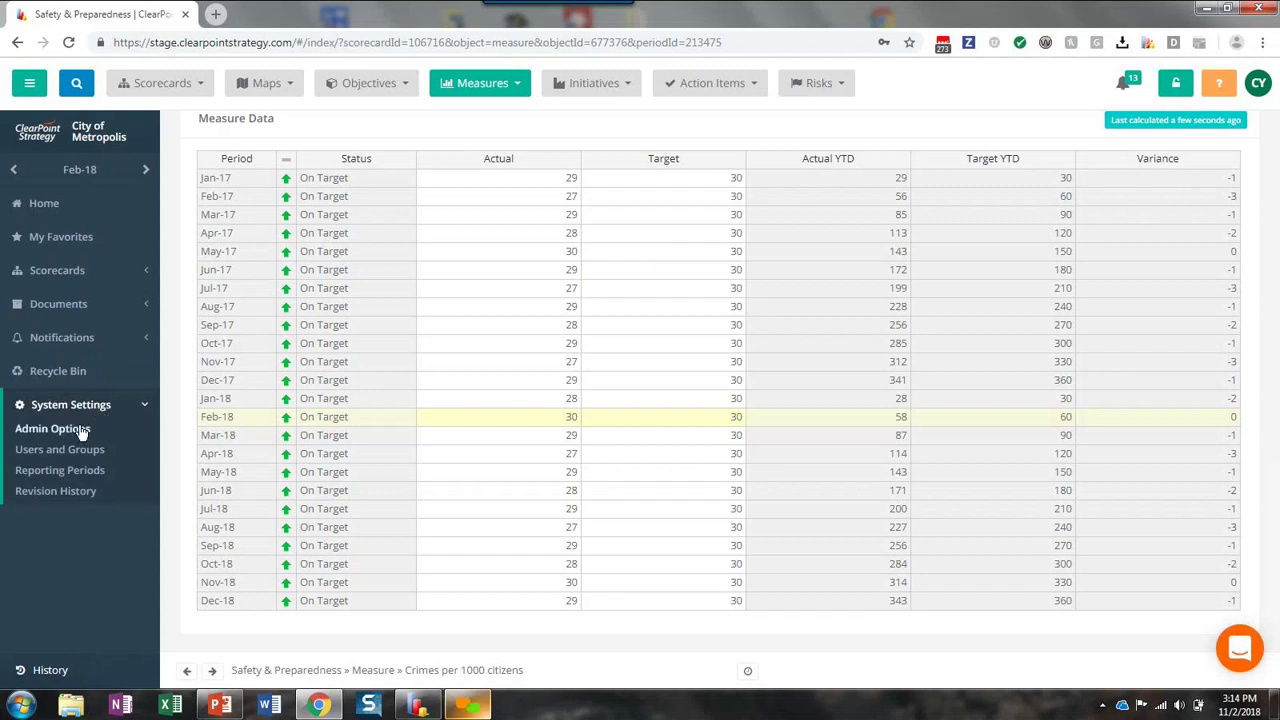
click(82, 430)
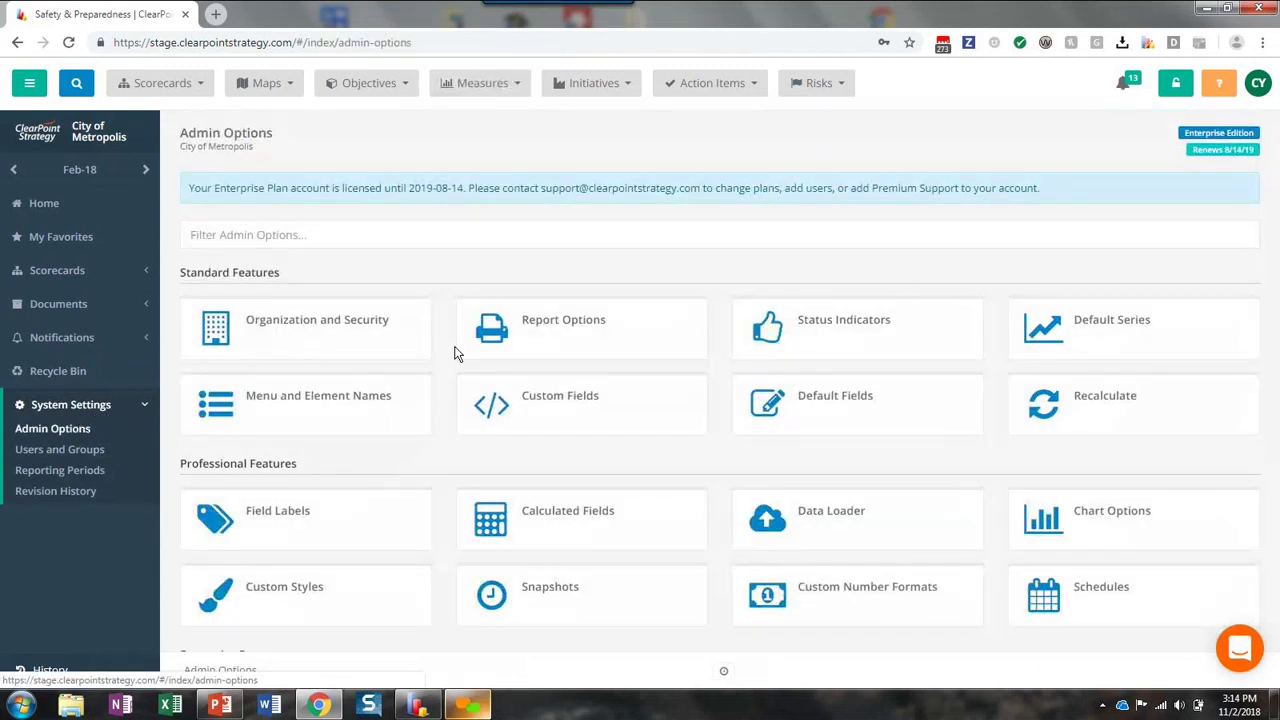
click(806, 522)
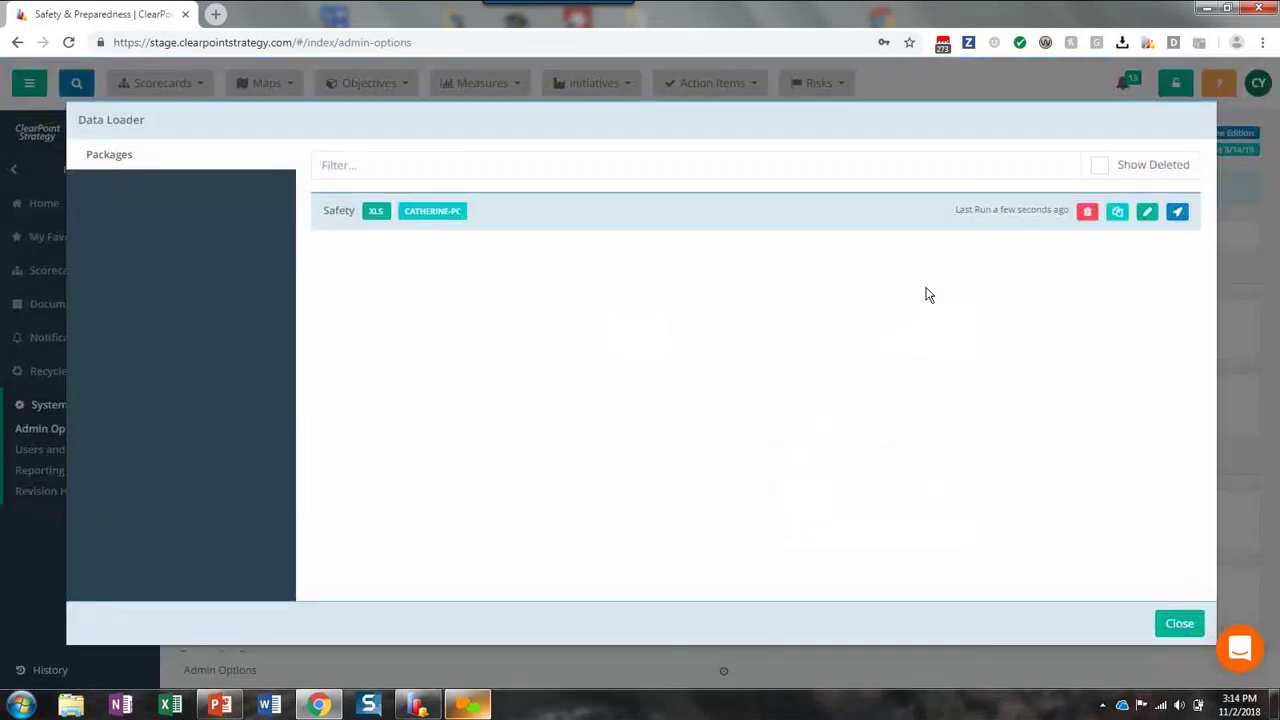
click(1147, 214)
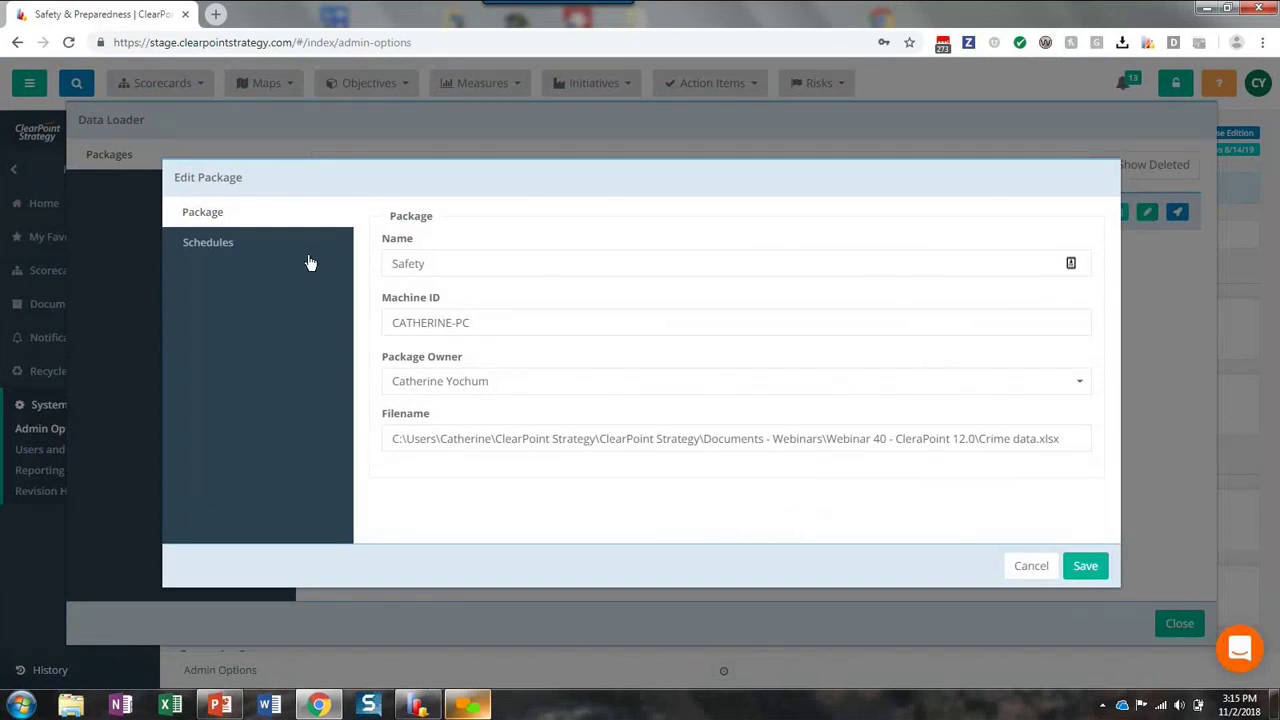
click(233, 258)
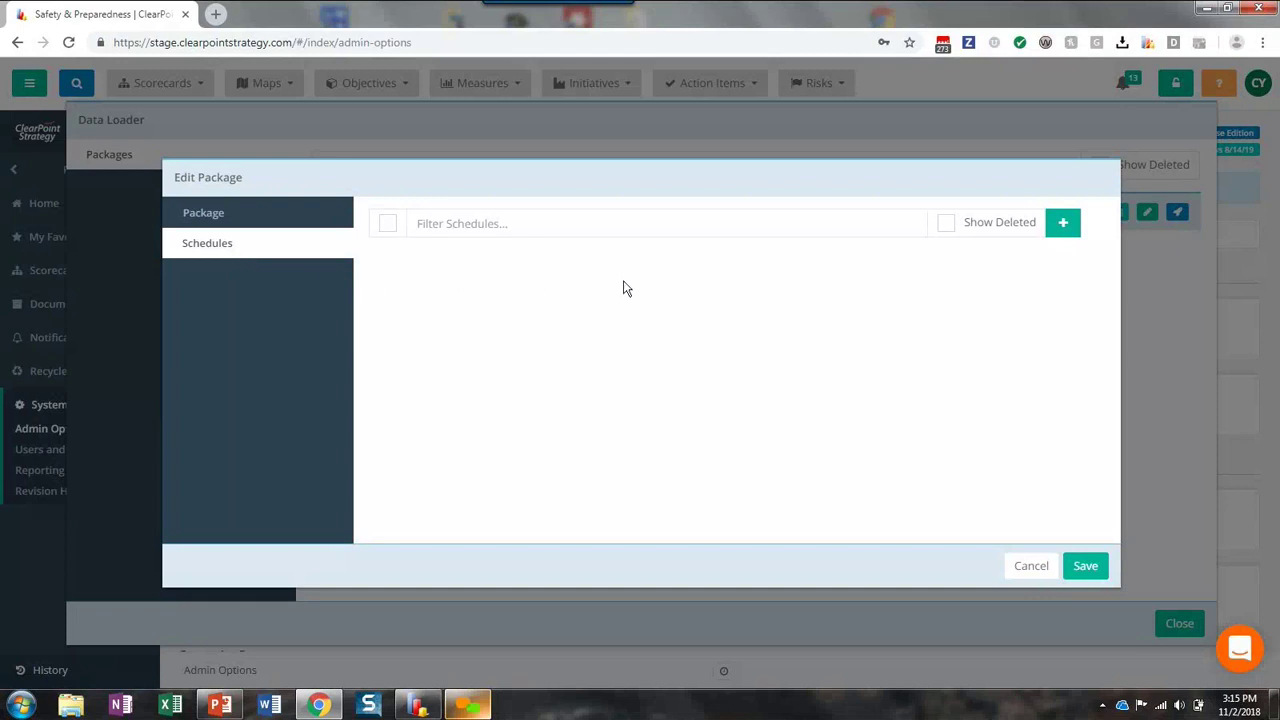
Step: Add a schedule to the Safety package and name it "1st of the month, 5PM, safety data"
click(1060, 232)
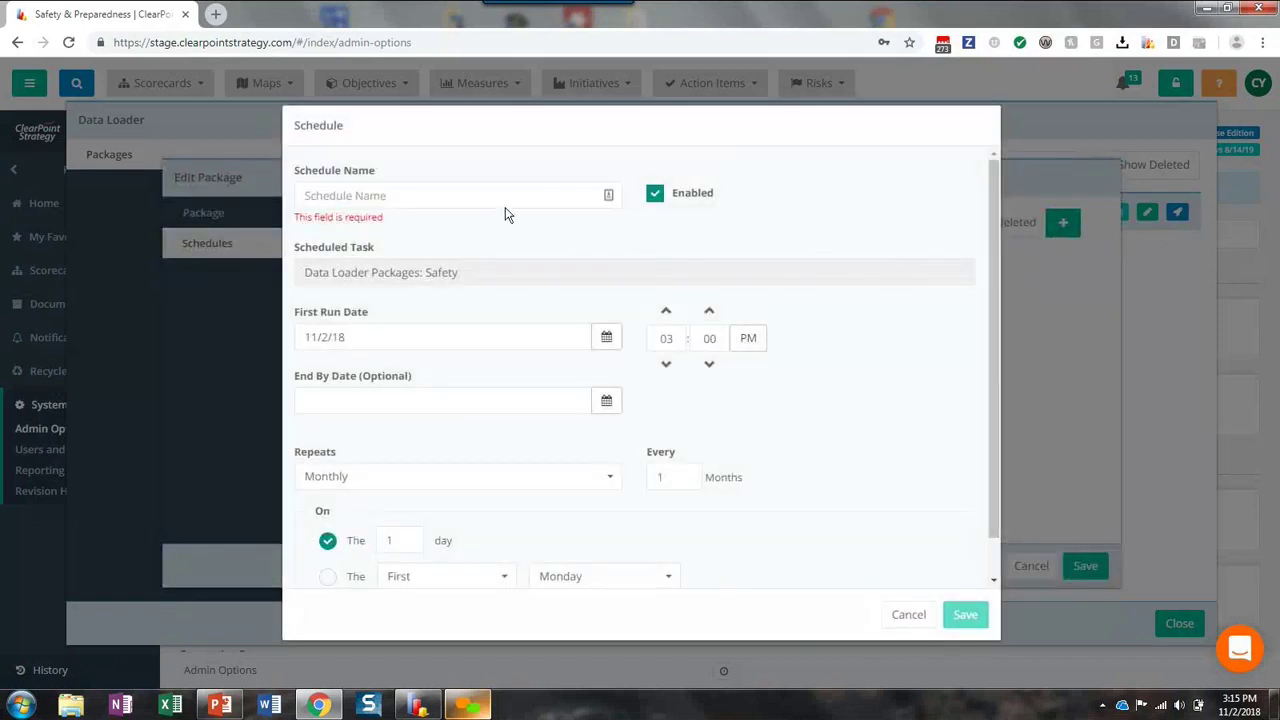
click(489, 197)
text(1)
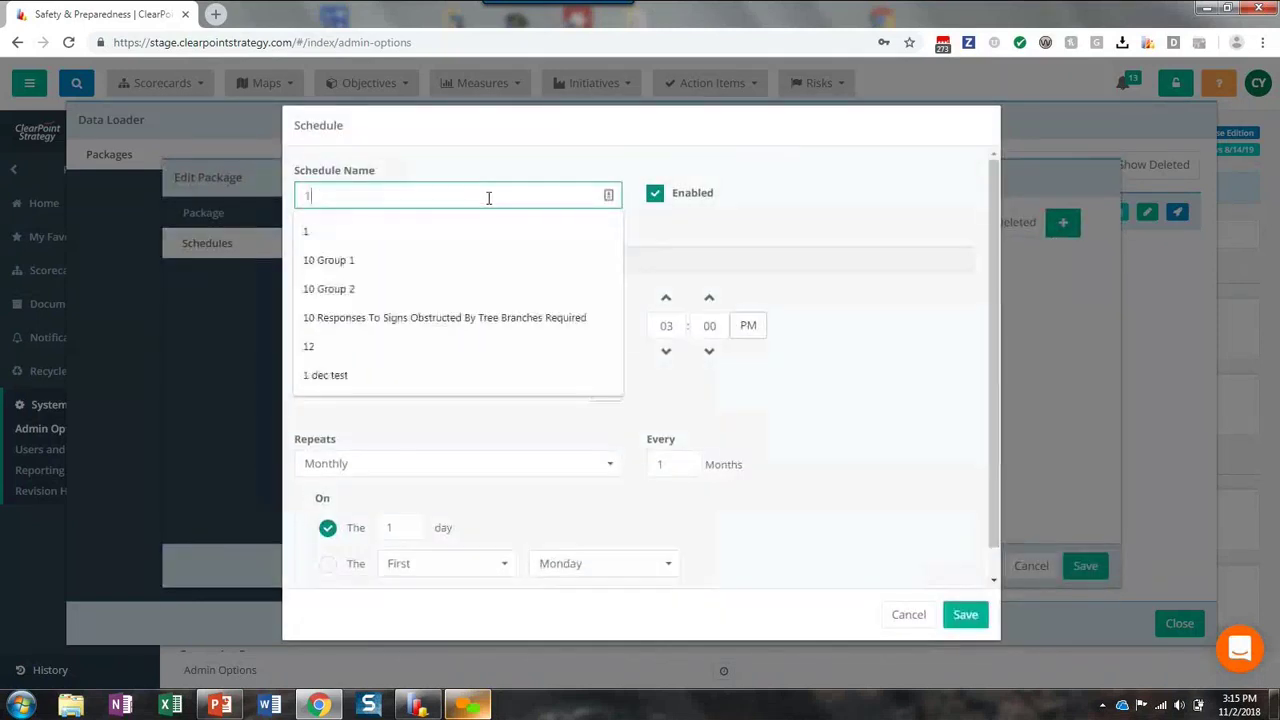
text(st of the month, 5PM, safety data)
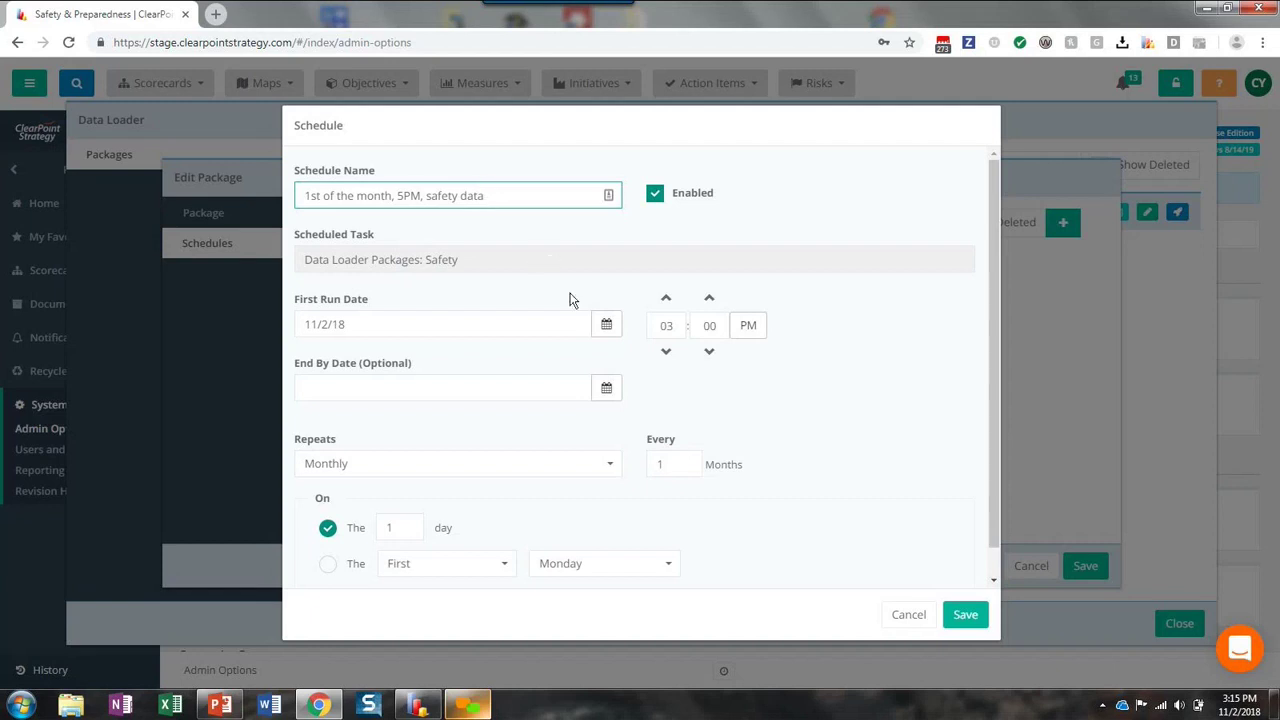
Step: Set the schedule's first run to 11/2/18 at 05:00 PM, repeating monthly, save it and close the package and Data Loader dialogs
click(604, 324)
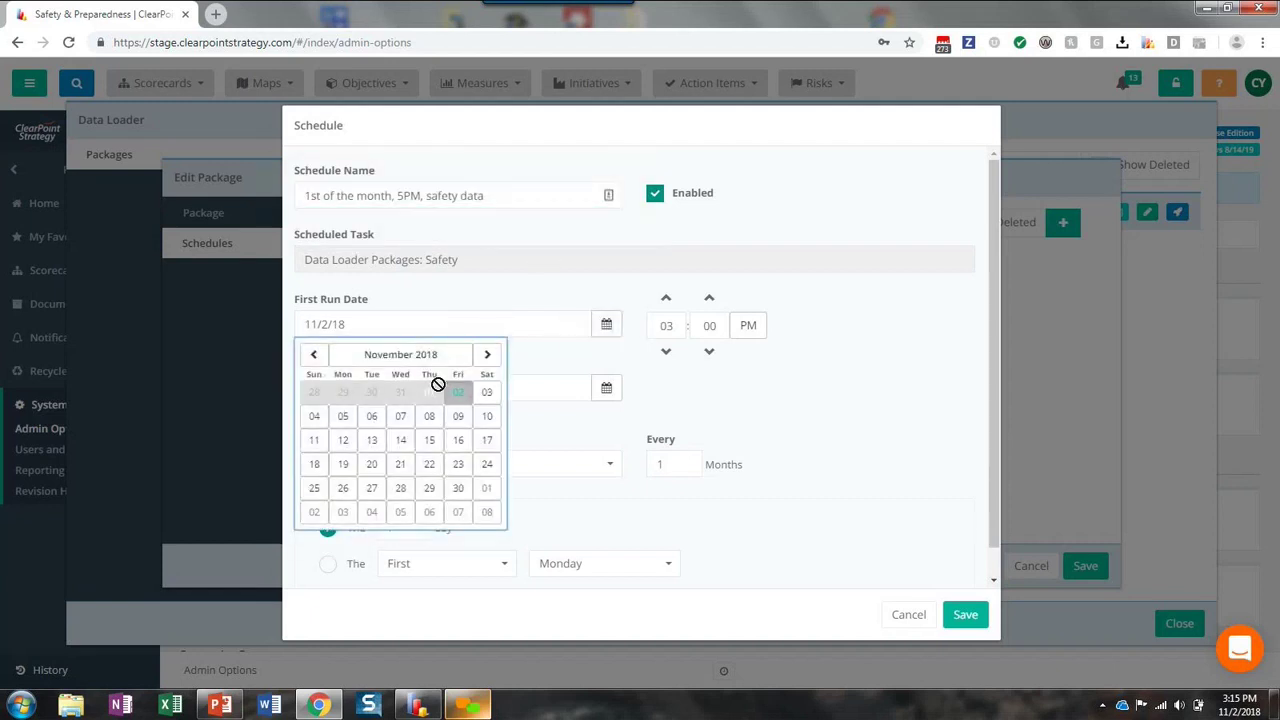
click(456, 394)
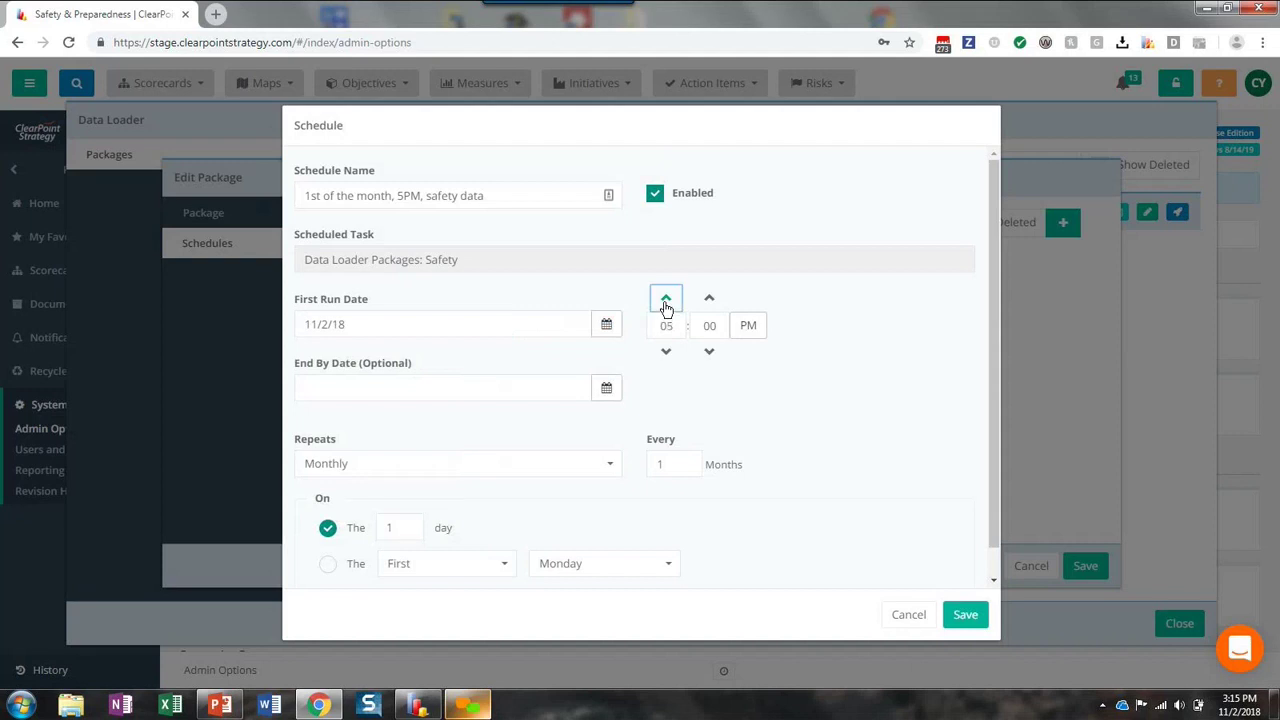
click(541, 476)
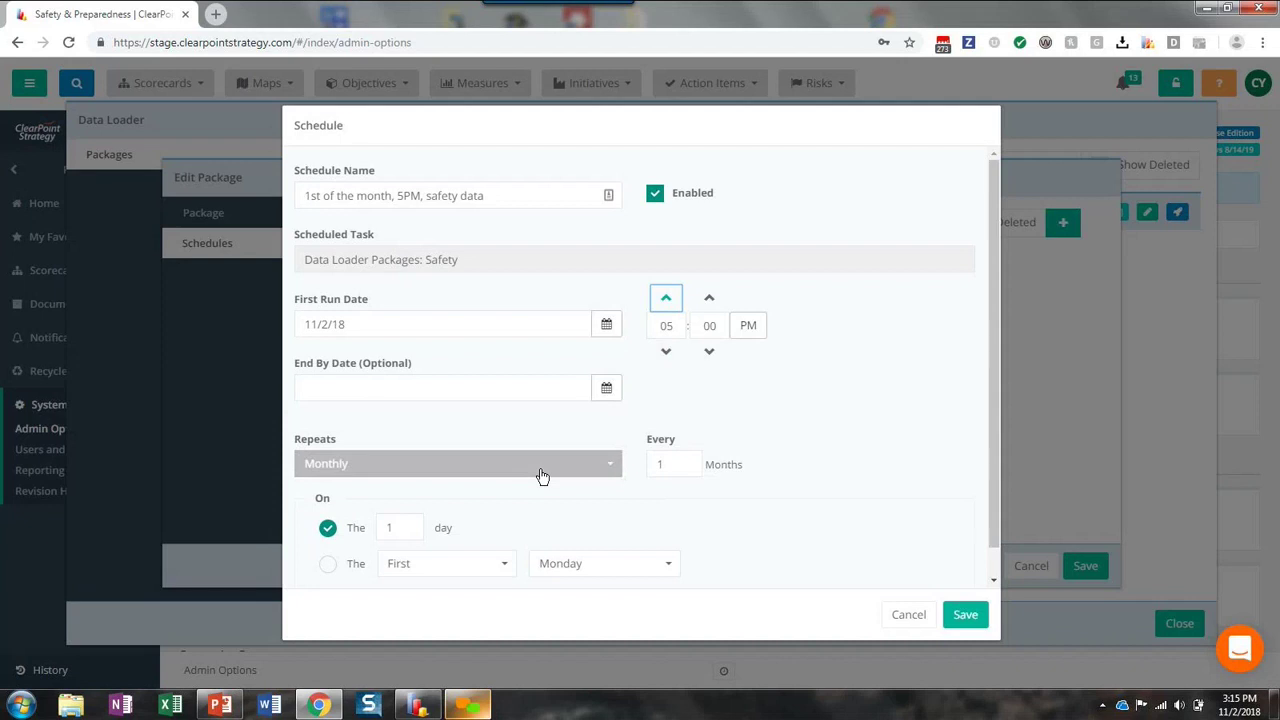
click(965, 615)
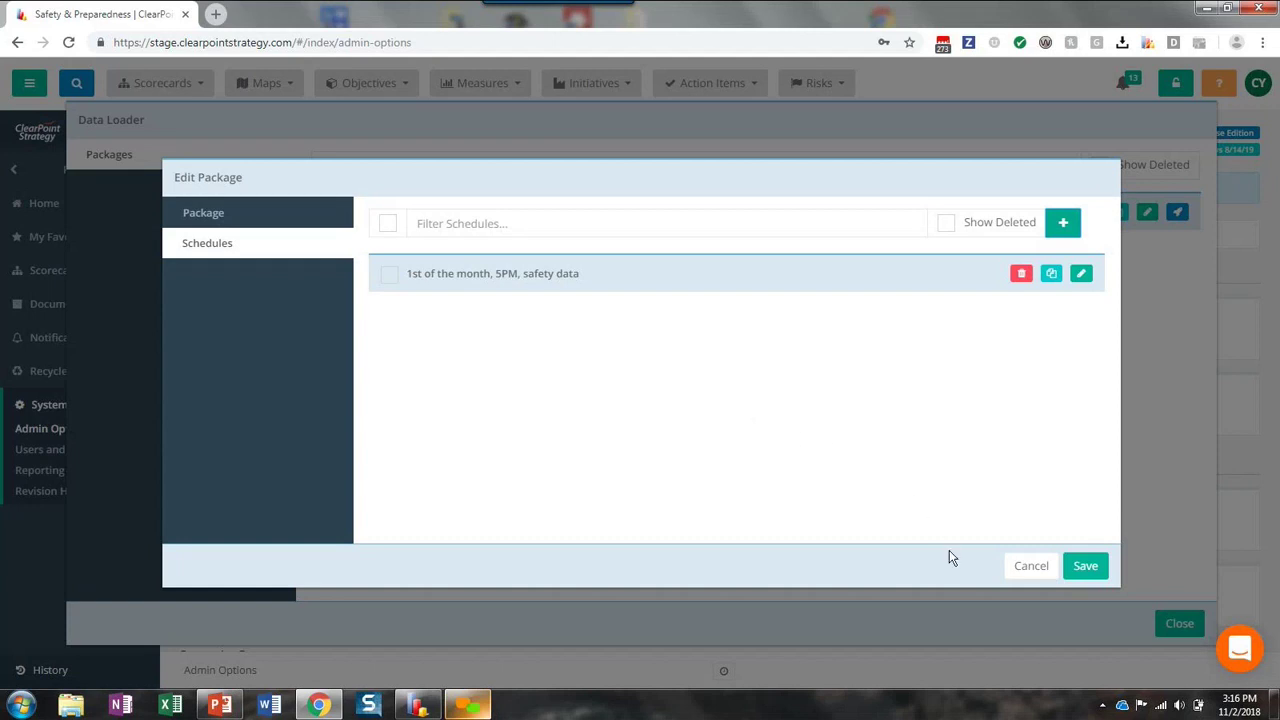
click(1028, 567)
click(1178, 623)
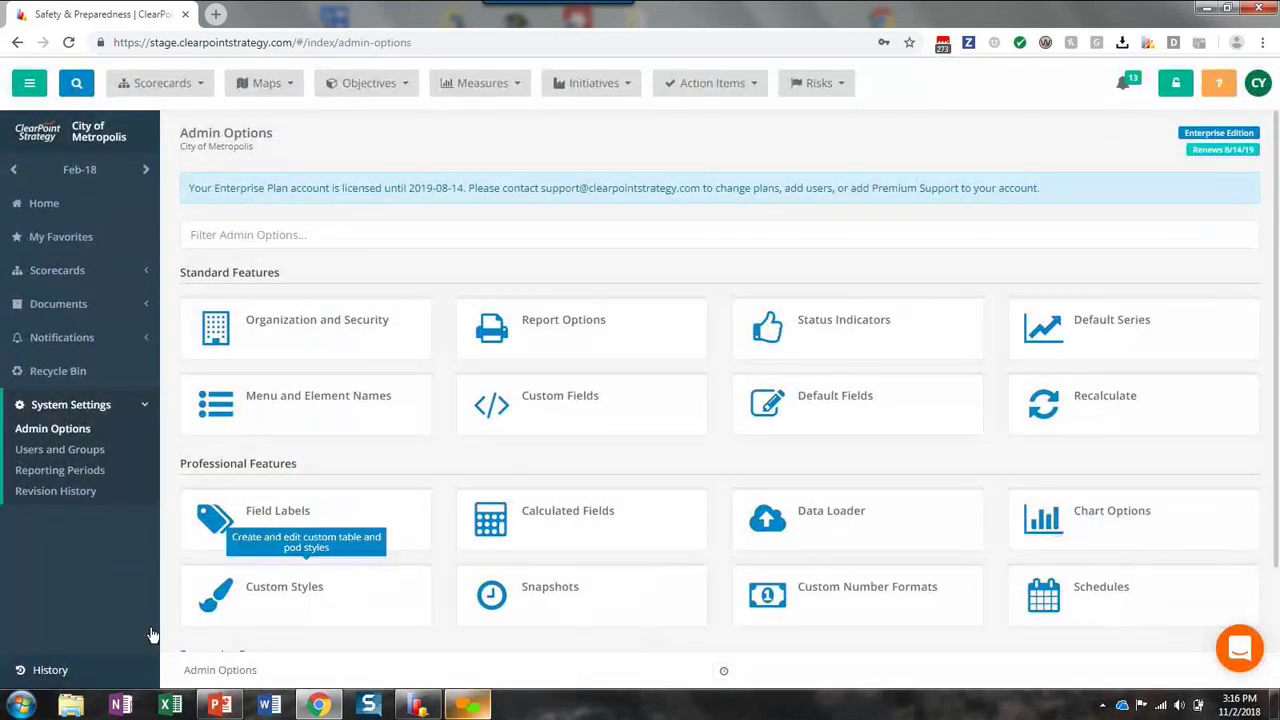
Step: Return to the "Crimes per 1000 citizens" measure through the page history and examine when its Measure Data was last calculated
click(108, 664)
click(102, 644)
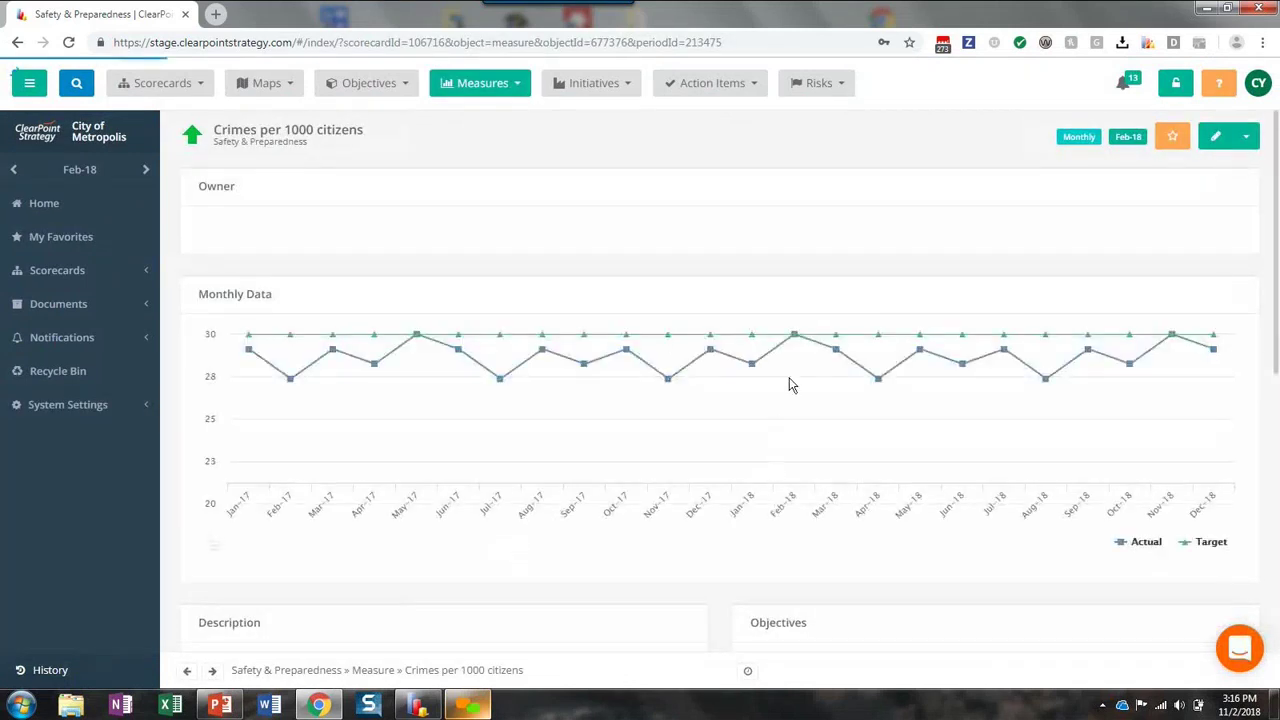
scroll(800, 358, down, 7)
scroll(800, 356, down, 4)
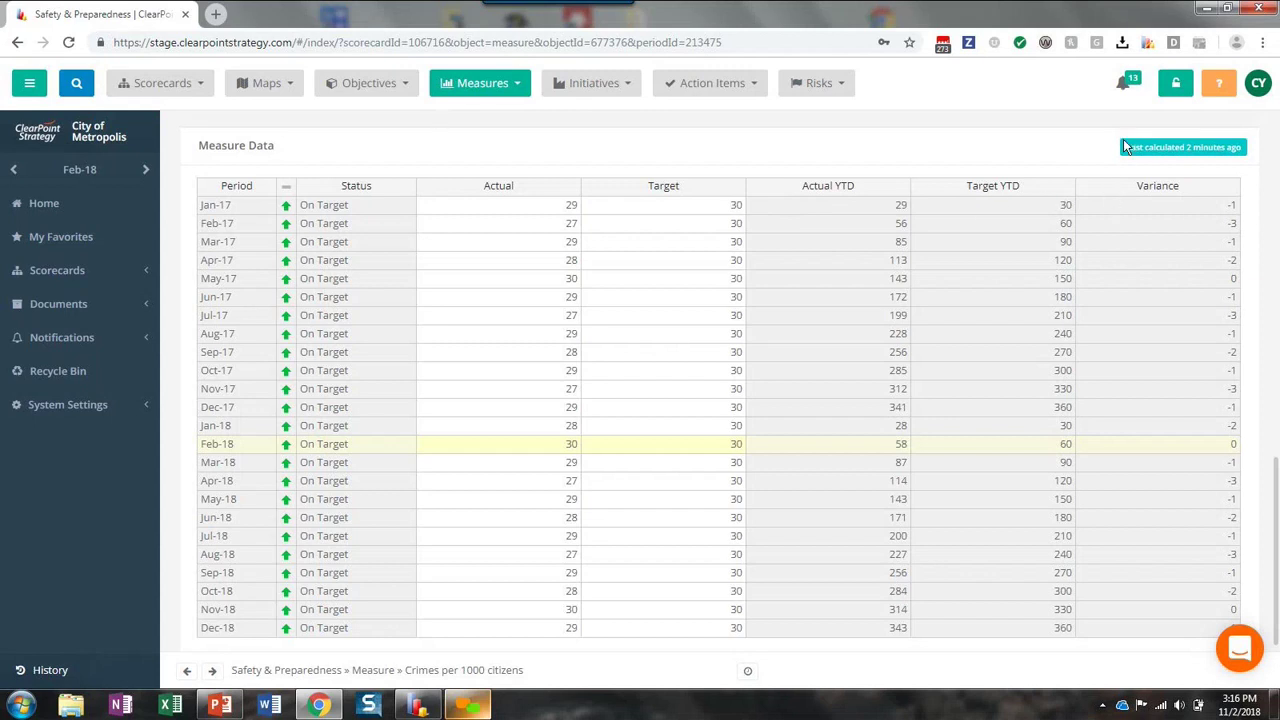
Step: Add a notification to the "Crimes per 1000 citizens" measure with a Custom alert and name it "Status Update"
scroll(1124, 147, up, 5)
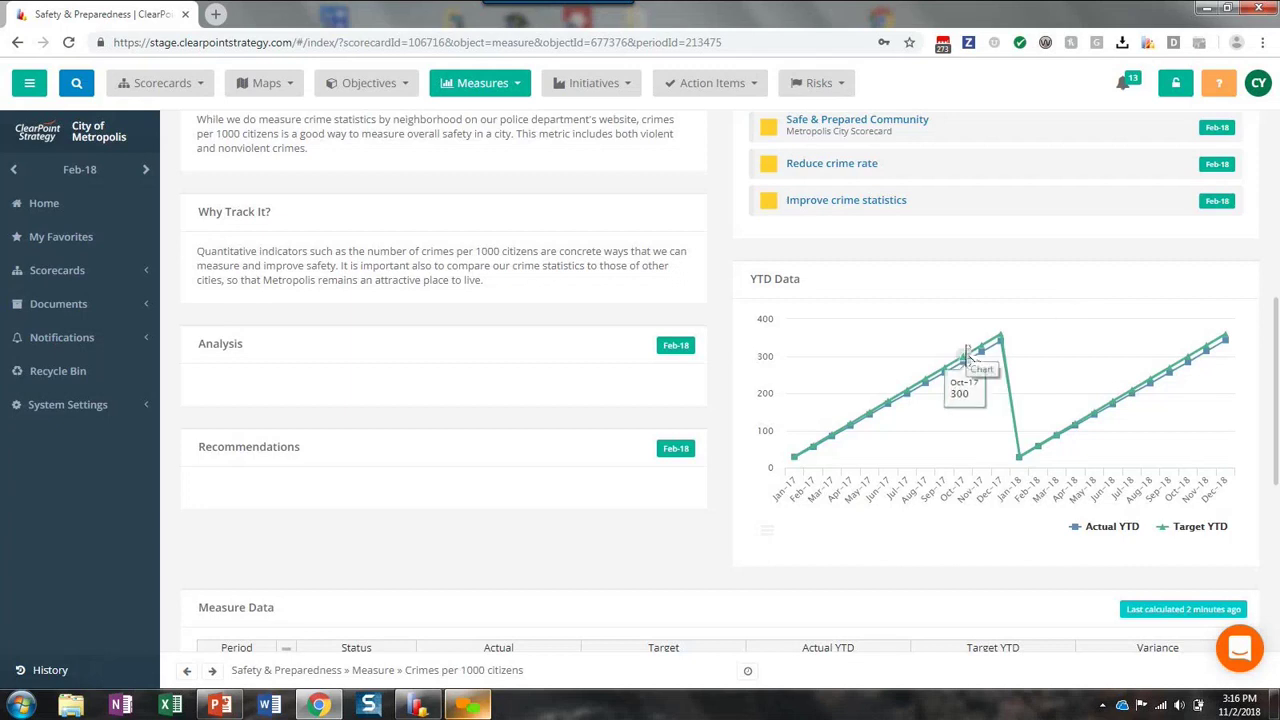
scroll(970, 352, down, 3)
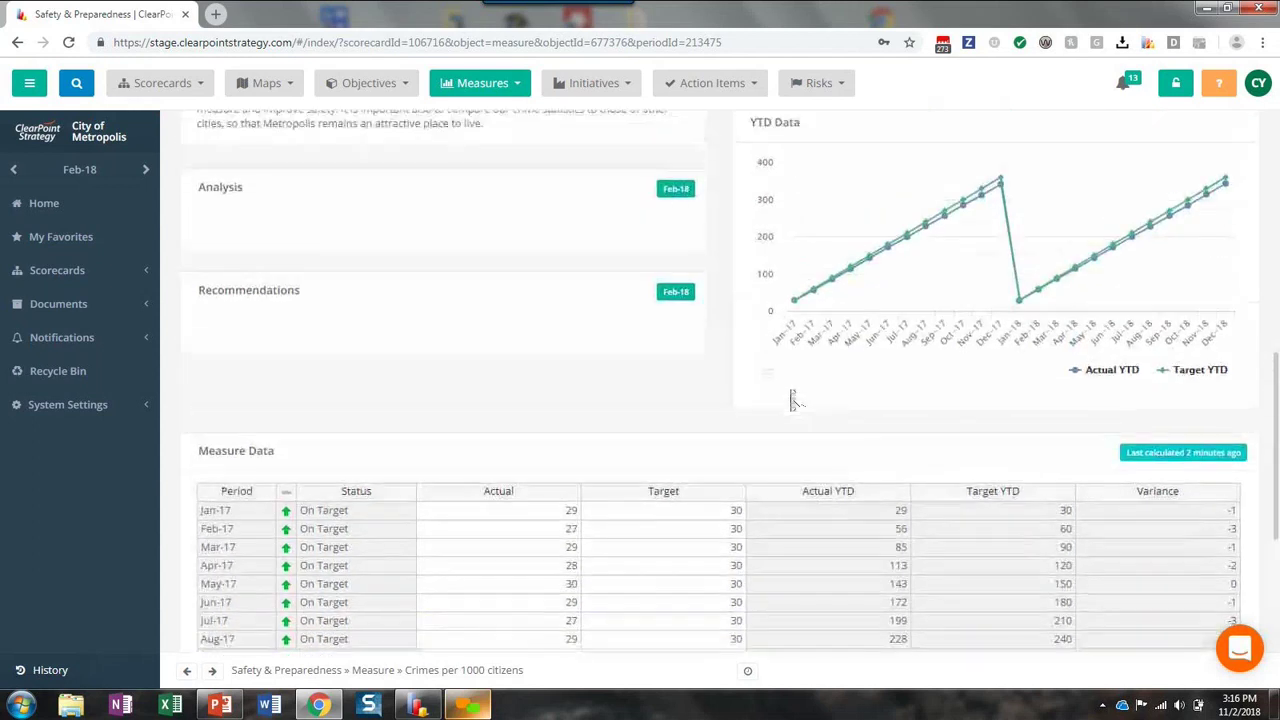
scroll(793, 400, up, 3)
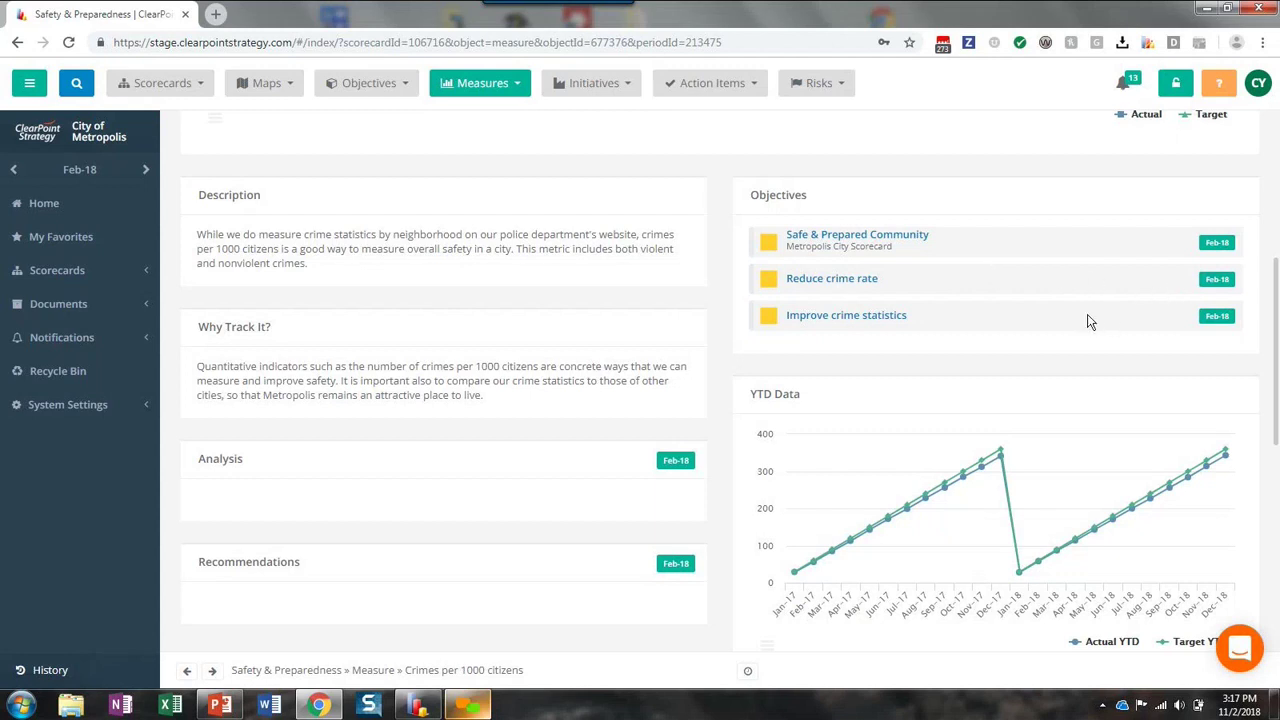
scroll(1090, 321, up, 4)
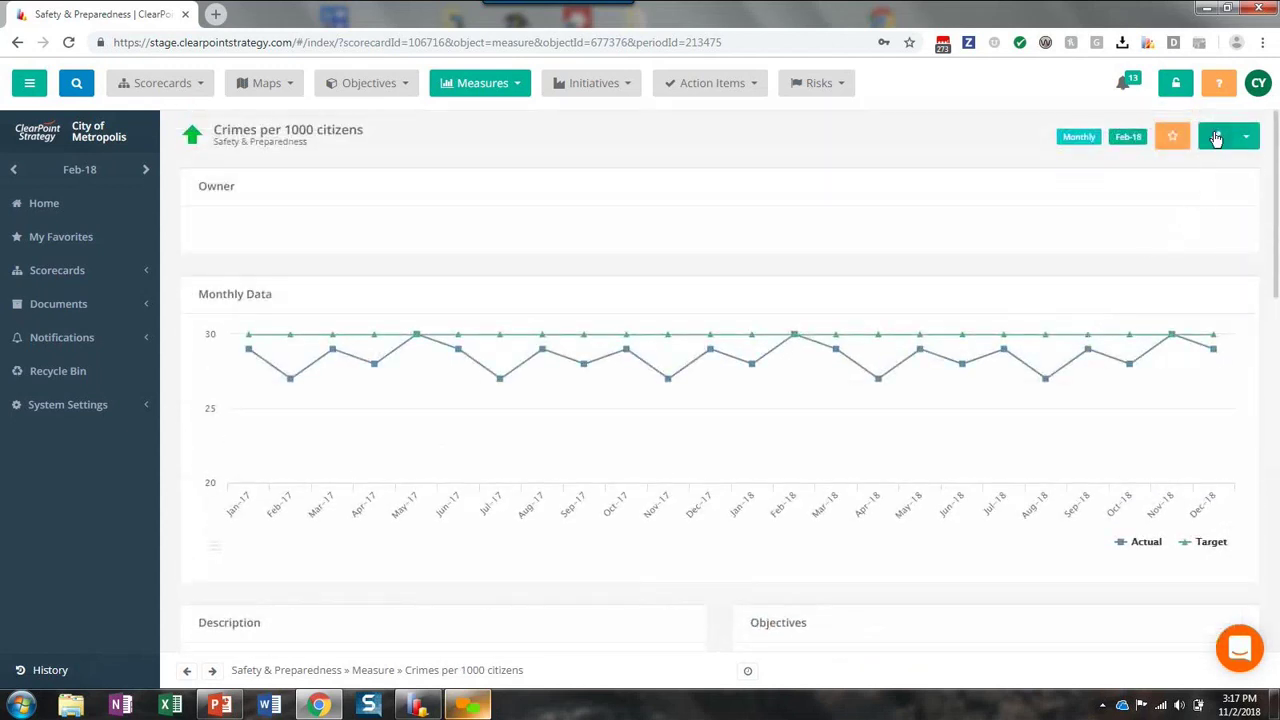
click(1216, 138)
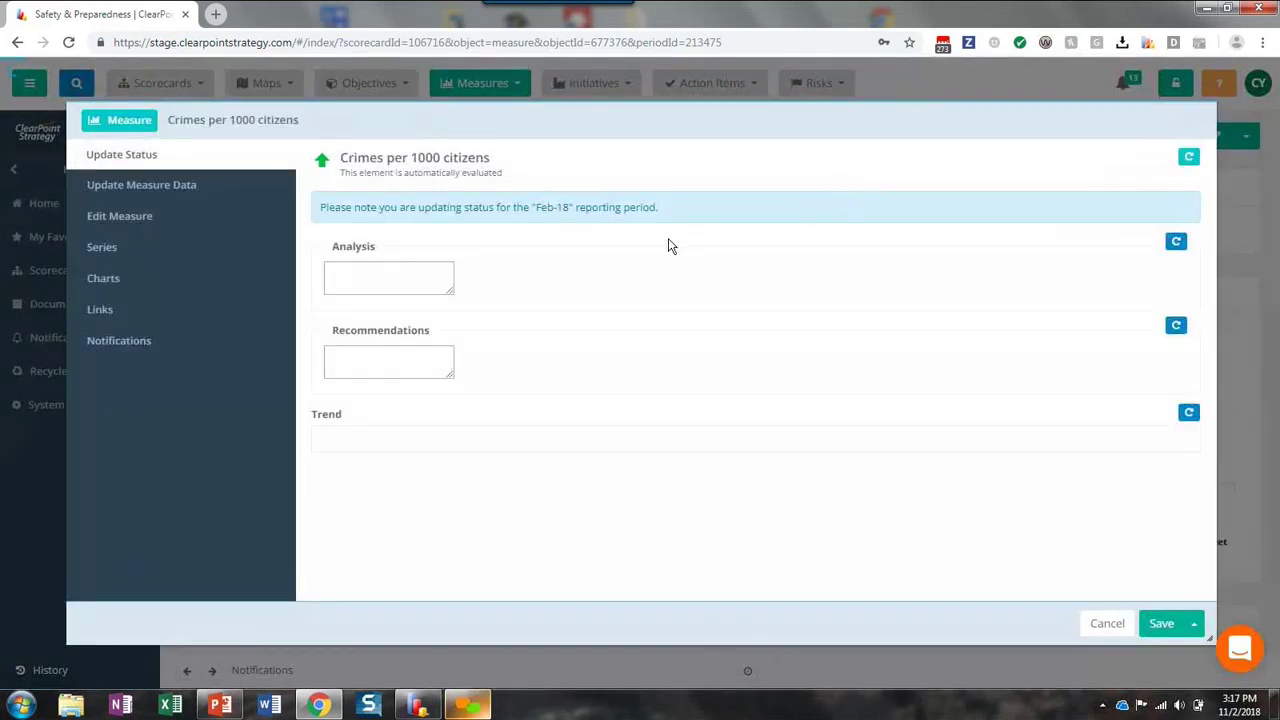
click(123, 350)
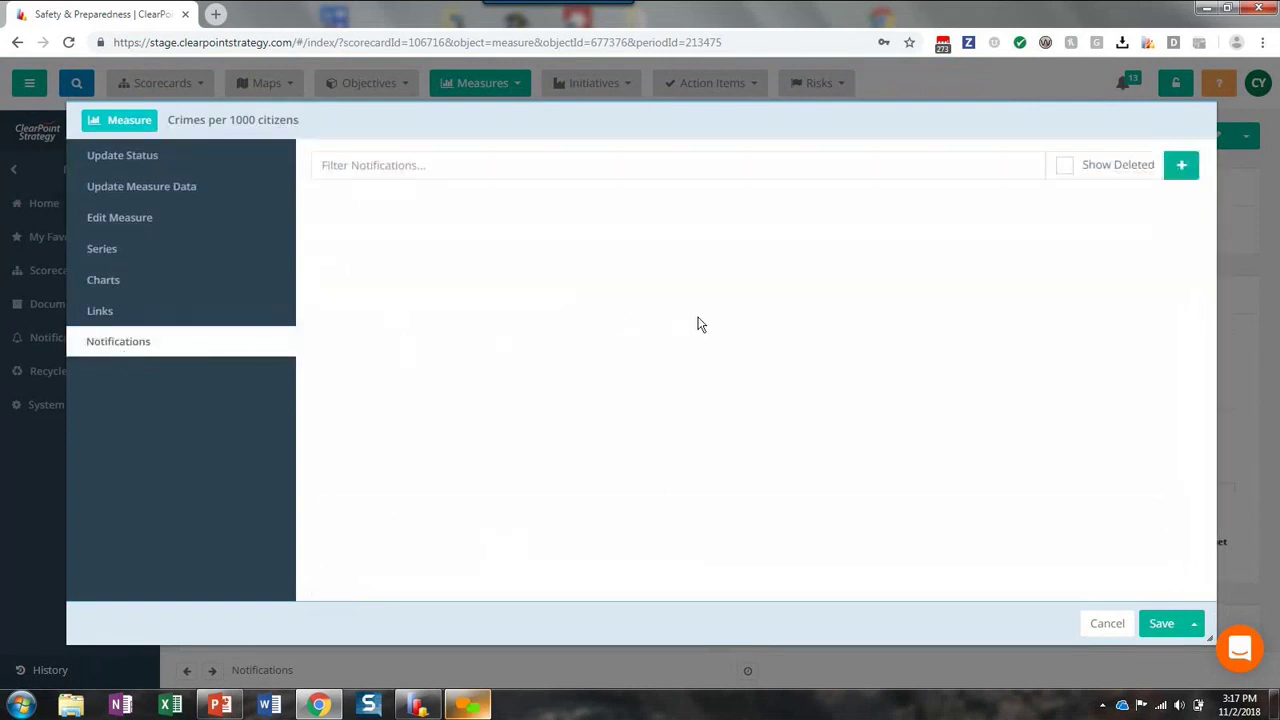
click(1182, 166)
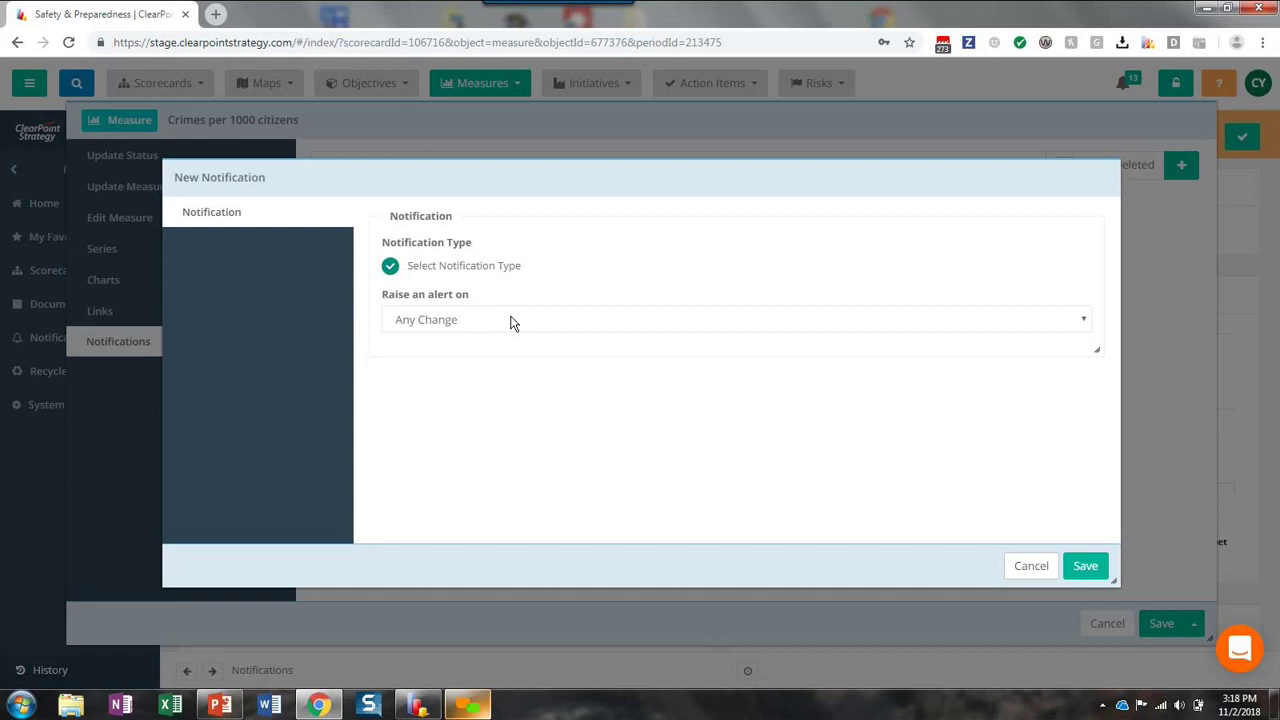
click(512, 321)
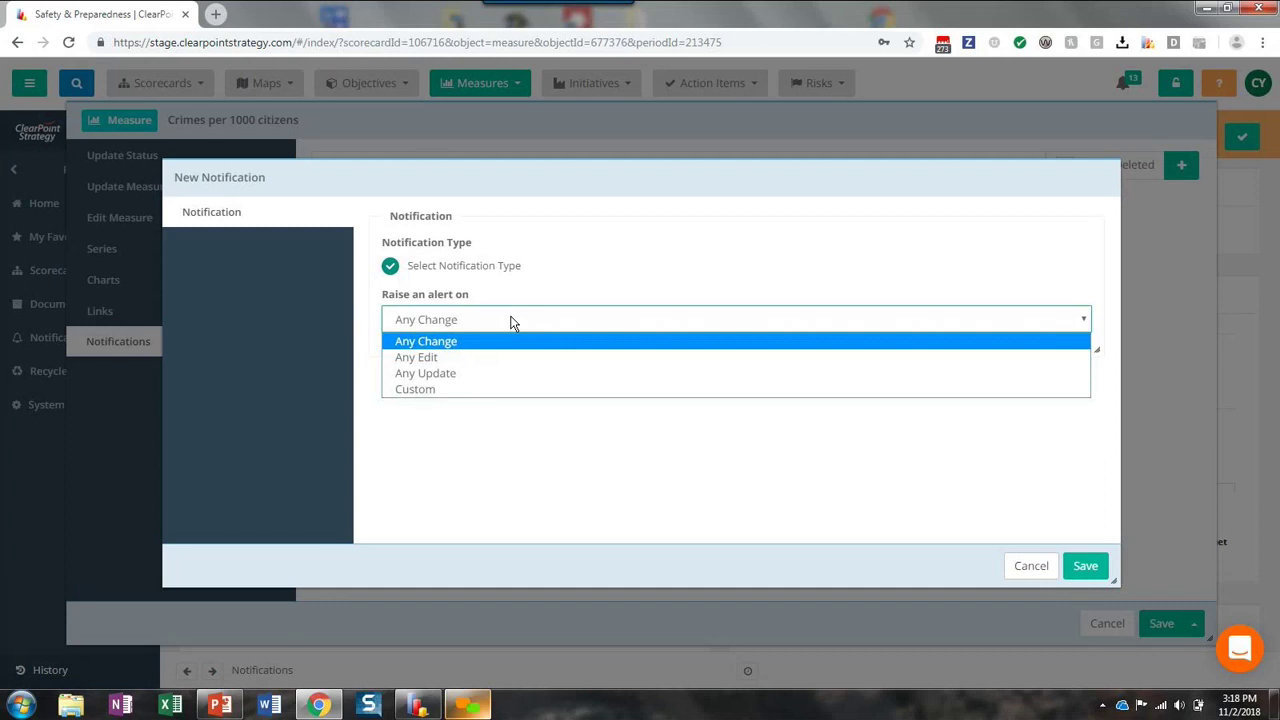
click(415, 389)
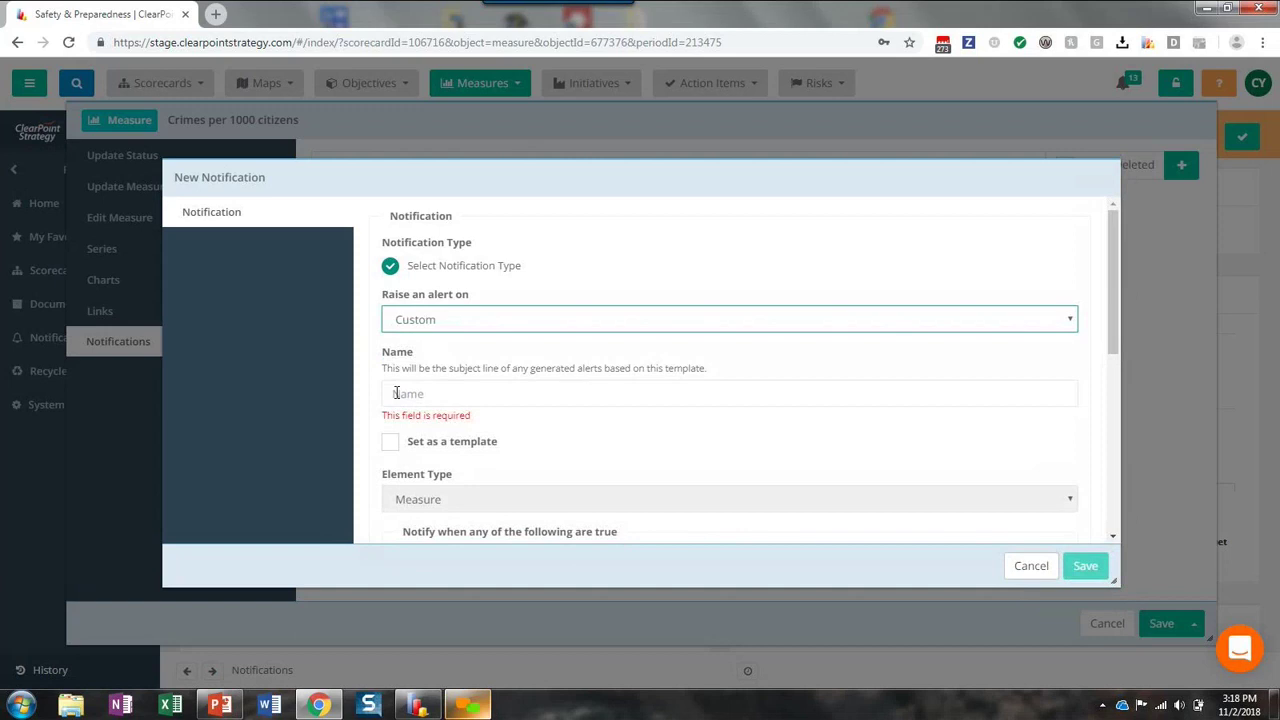
click(396, 393)
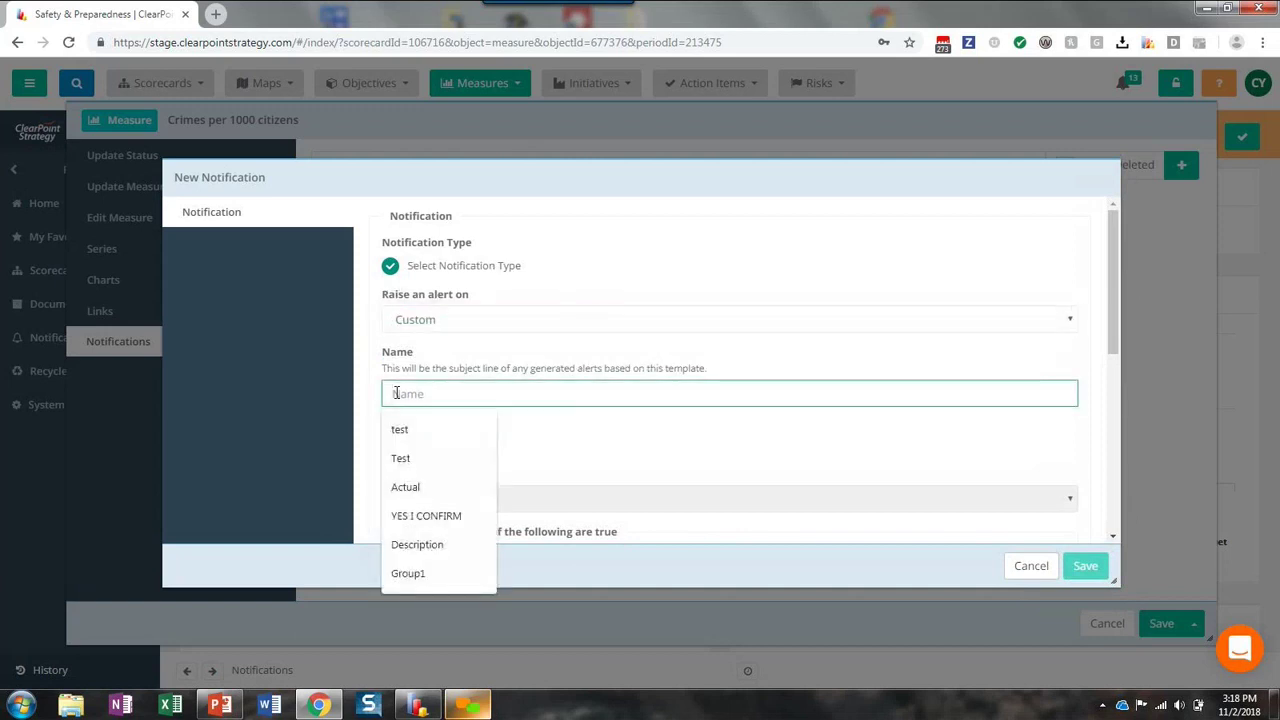
text(Status Update)
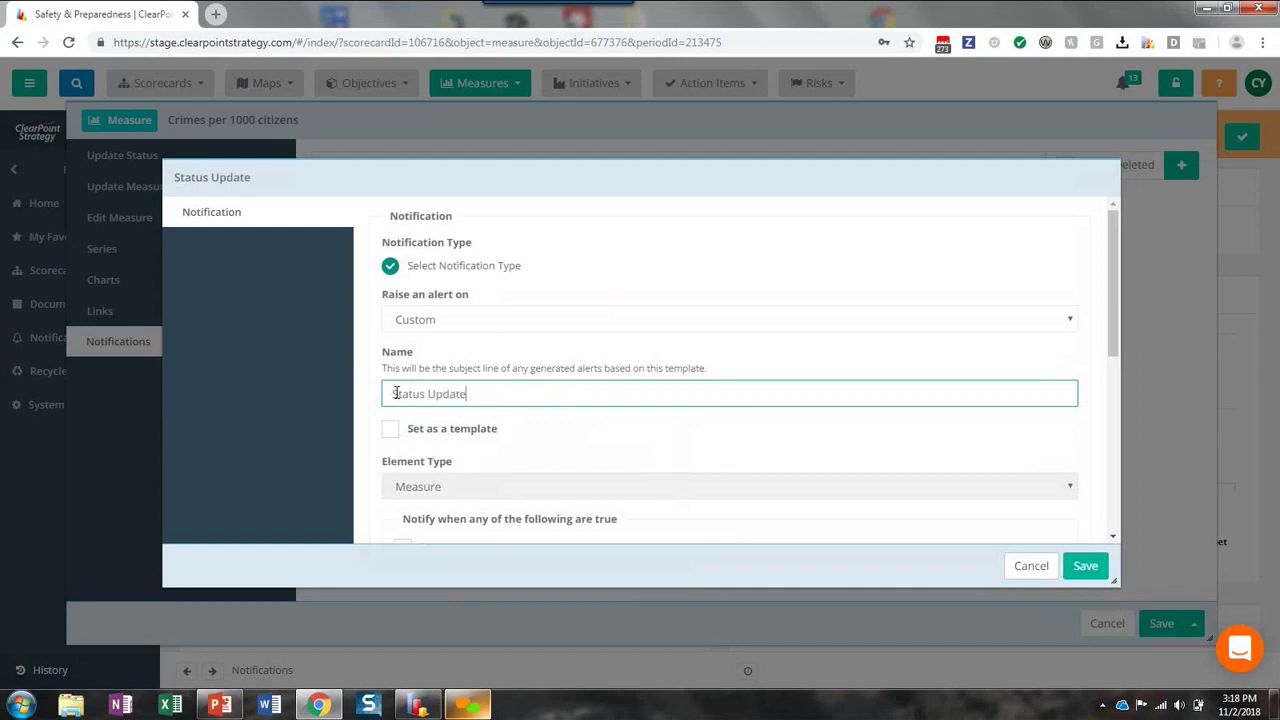
Step: Trigger the "Status Update" notification on any change of Status, set it as a template, and save both the notification and the measure
scroll(695, 385, down, 2)
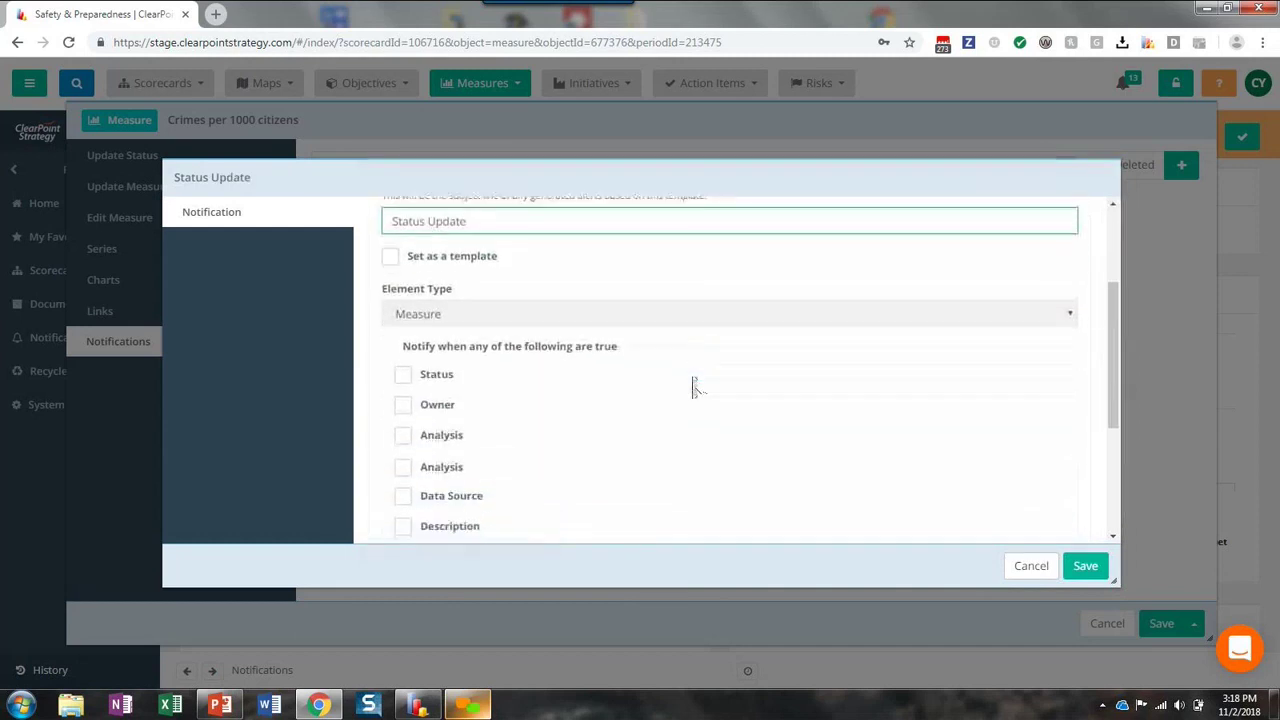
scroll(695, 386, down, 1)
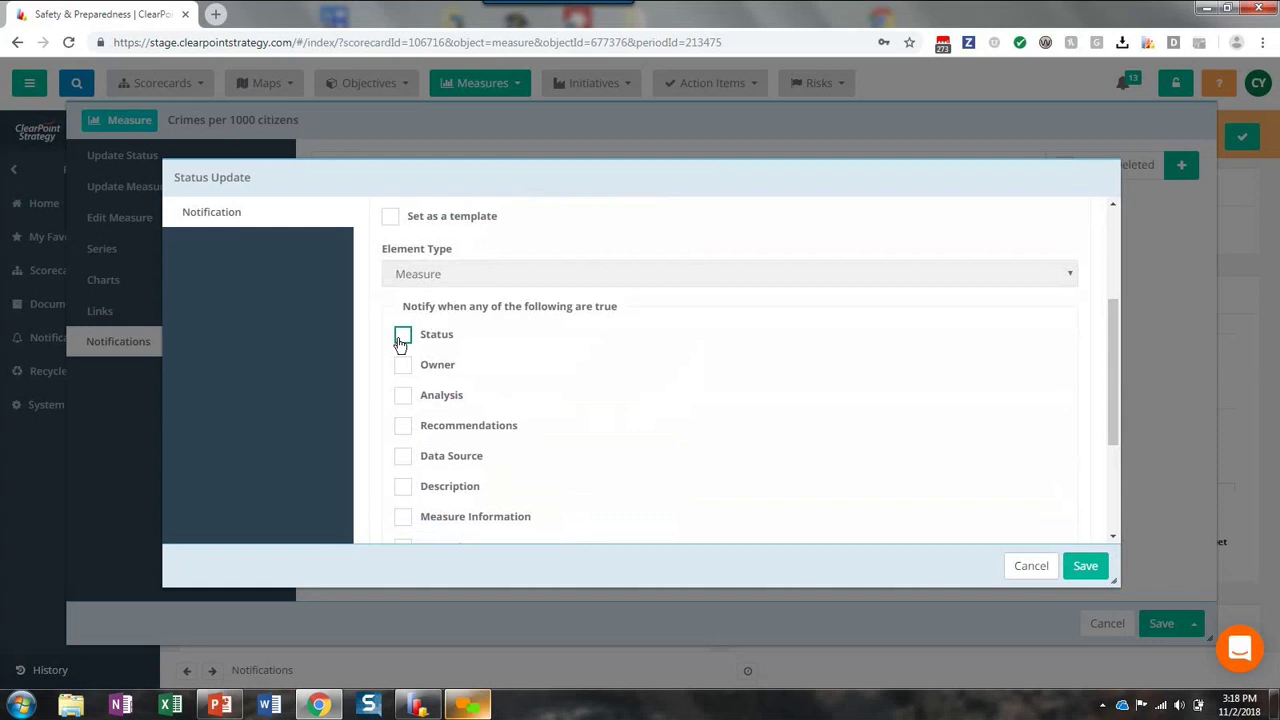
click(402, 336)
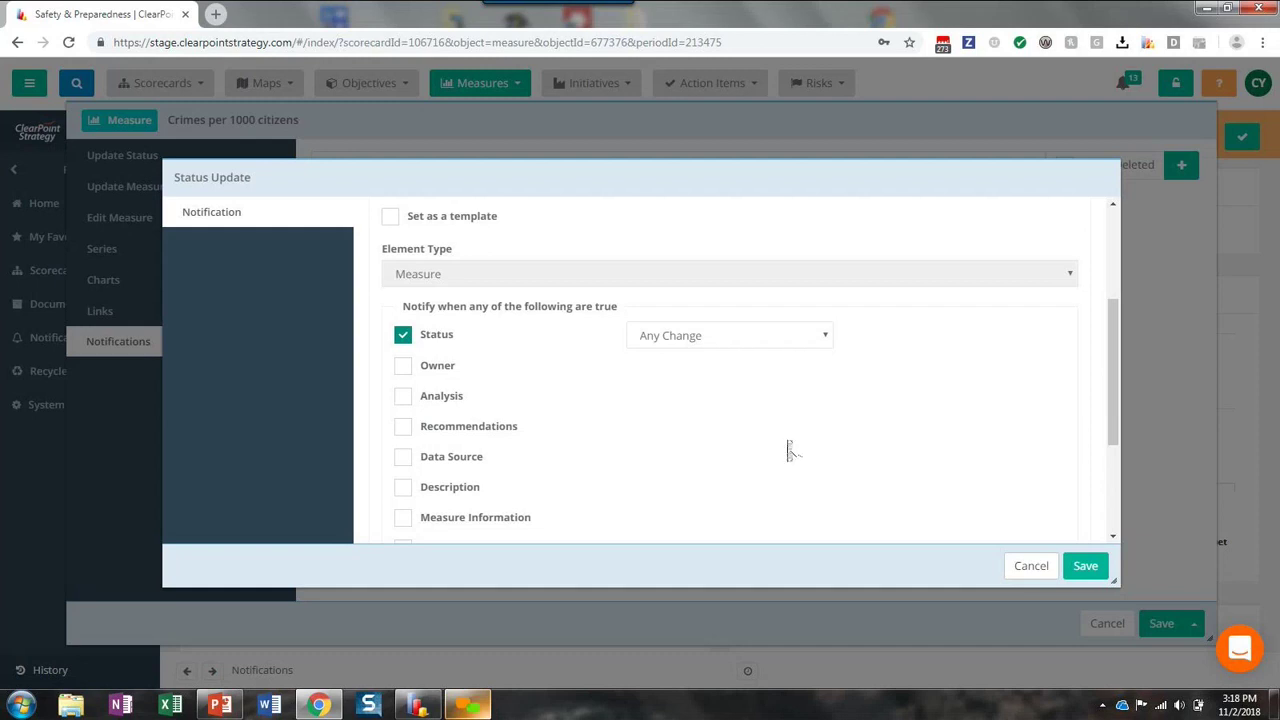
scroll(785, 448, up, 2)
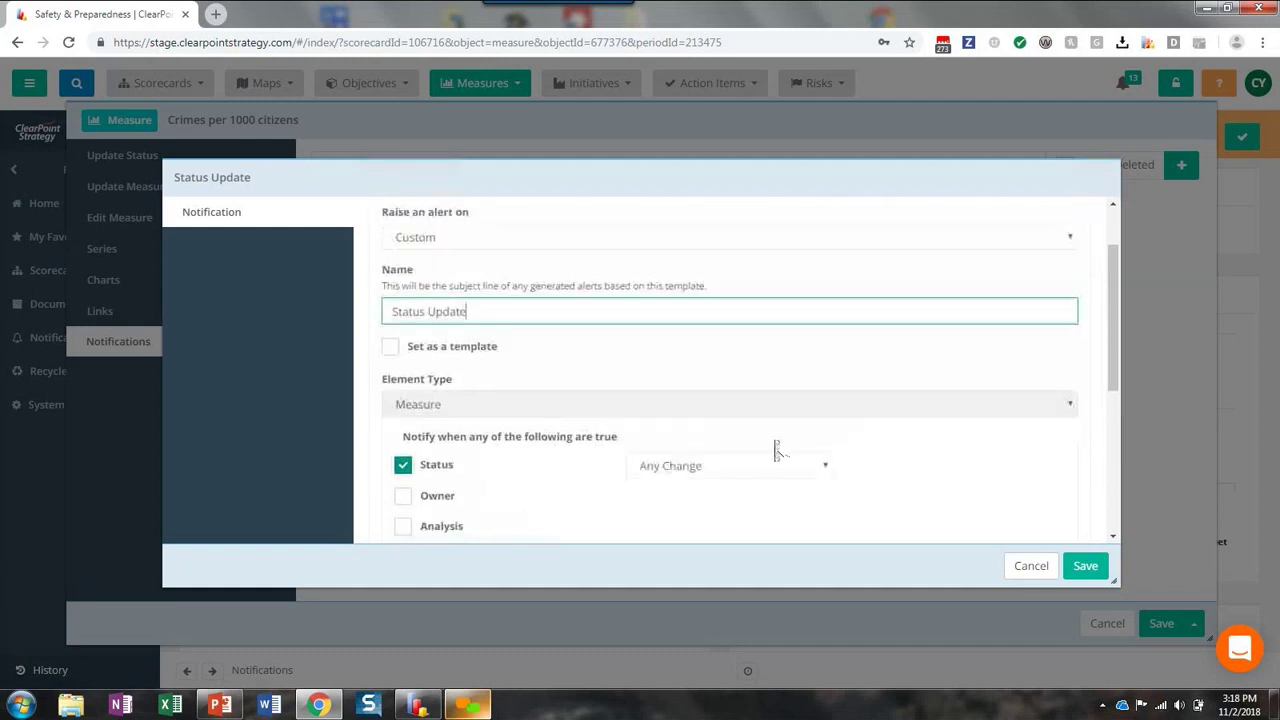
click(389, 350)
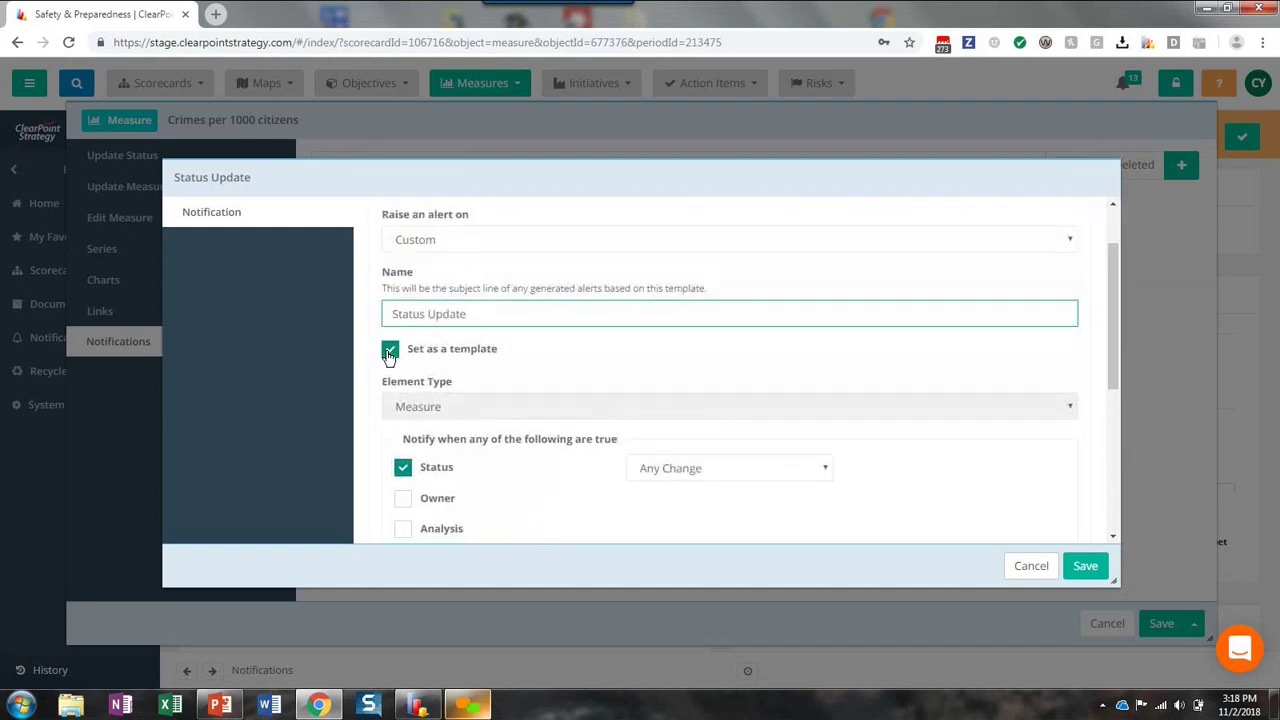
click(1085, 567)
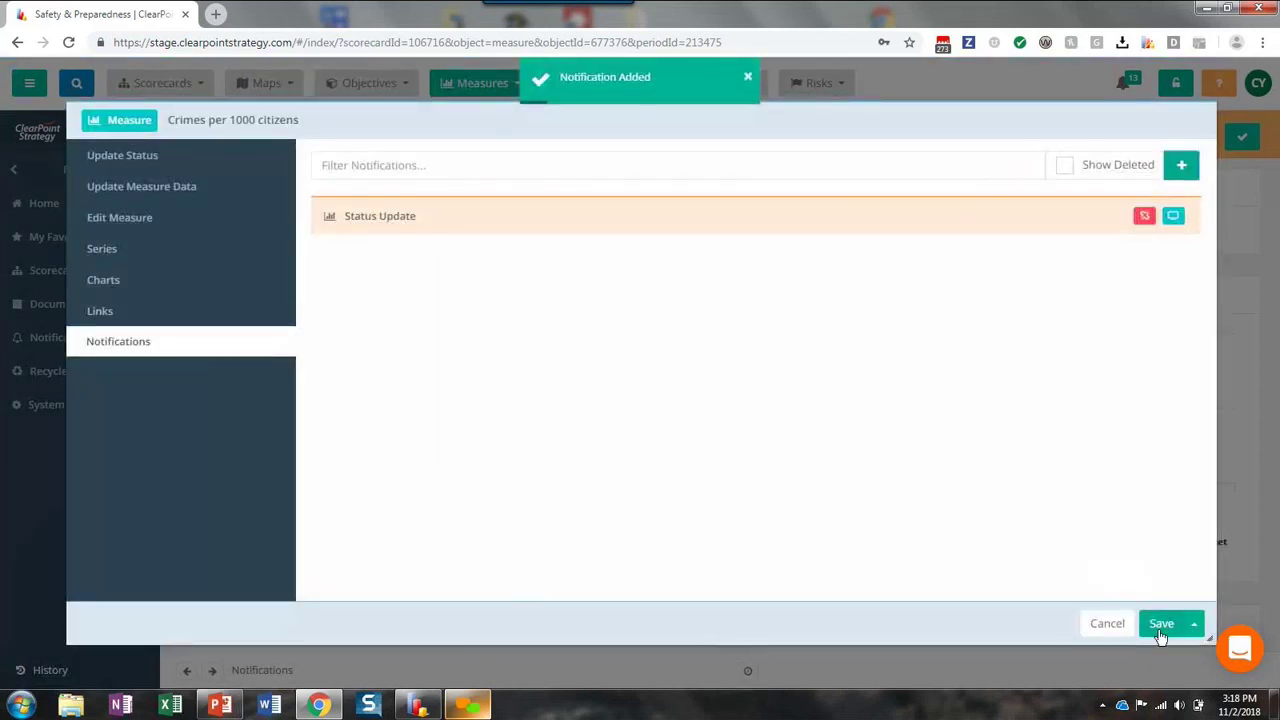
click(1161, 625)
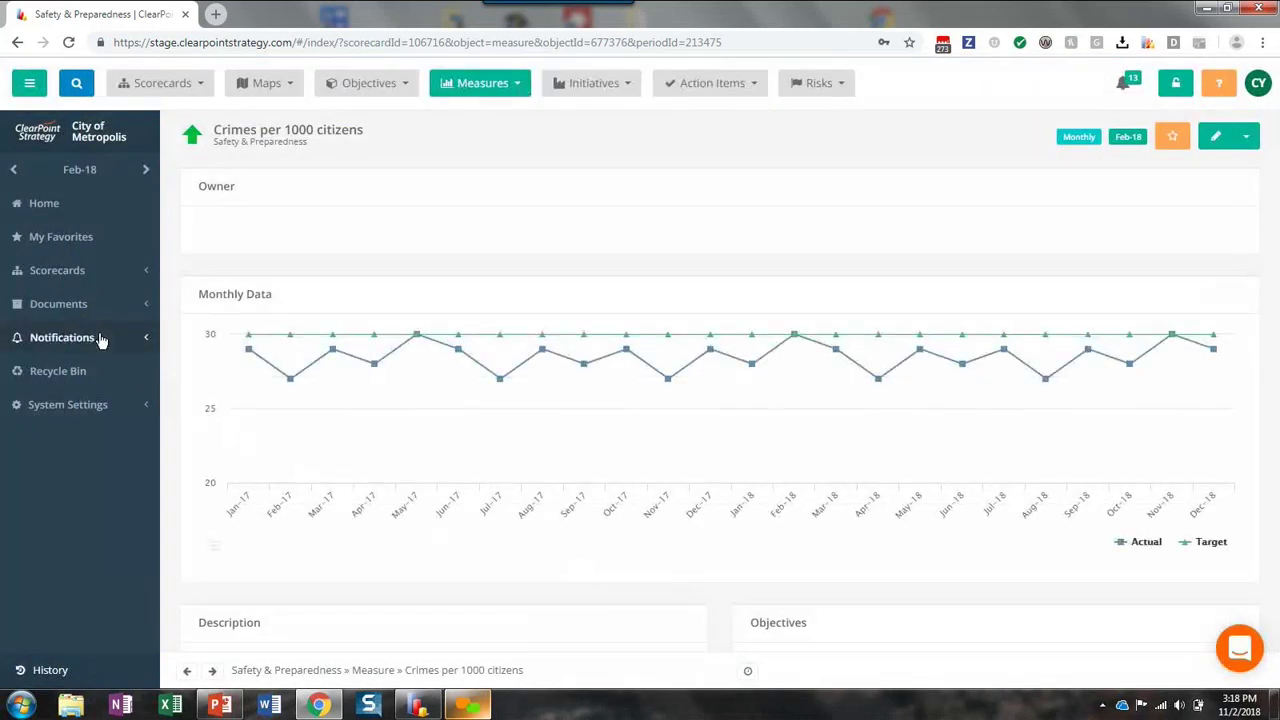
Step: Edit the "Status Update" notification from the notifications list and link "Fires per 100,000 structures" and "Percent of citizens attending fire safety trainings"
click(100, 340)
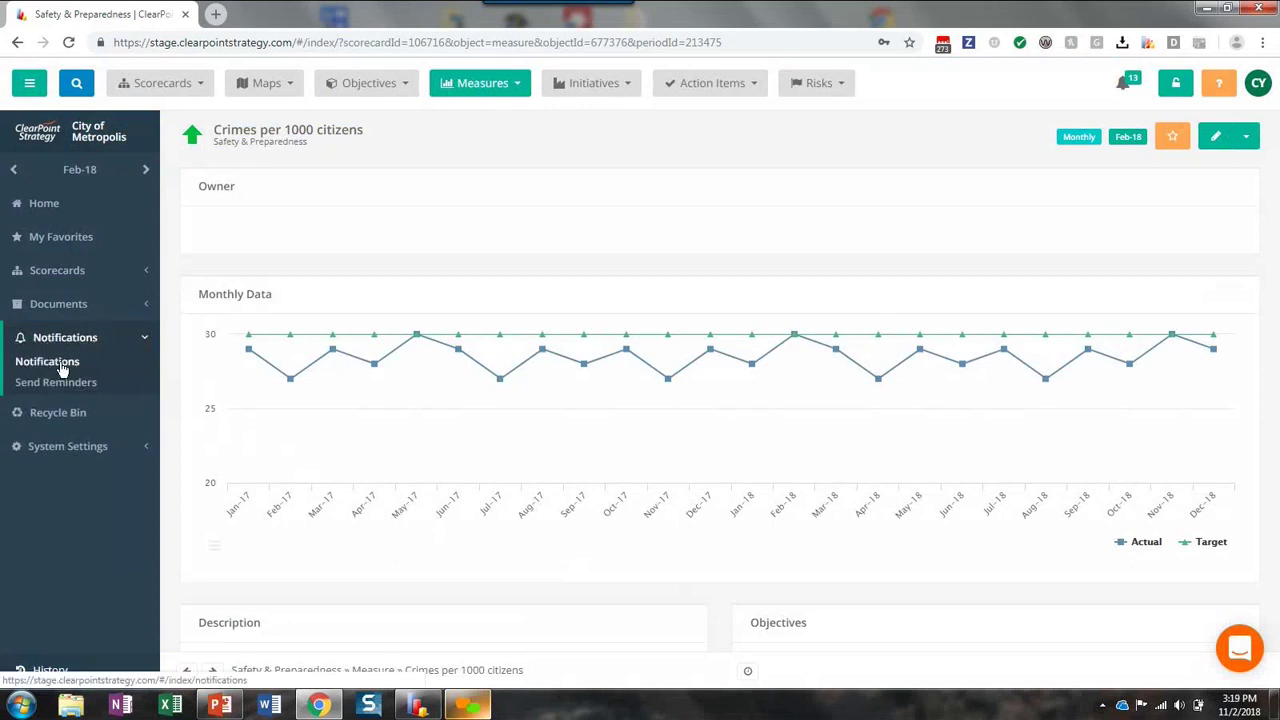
click(62, 368)
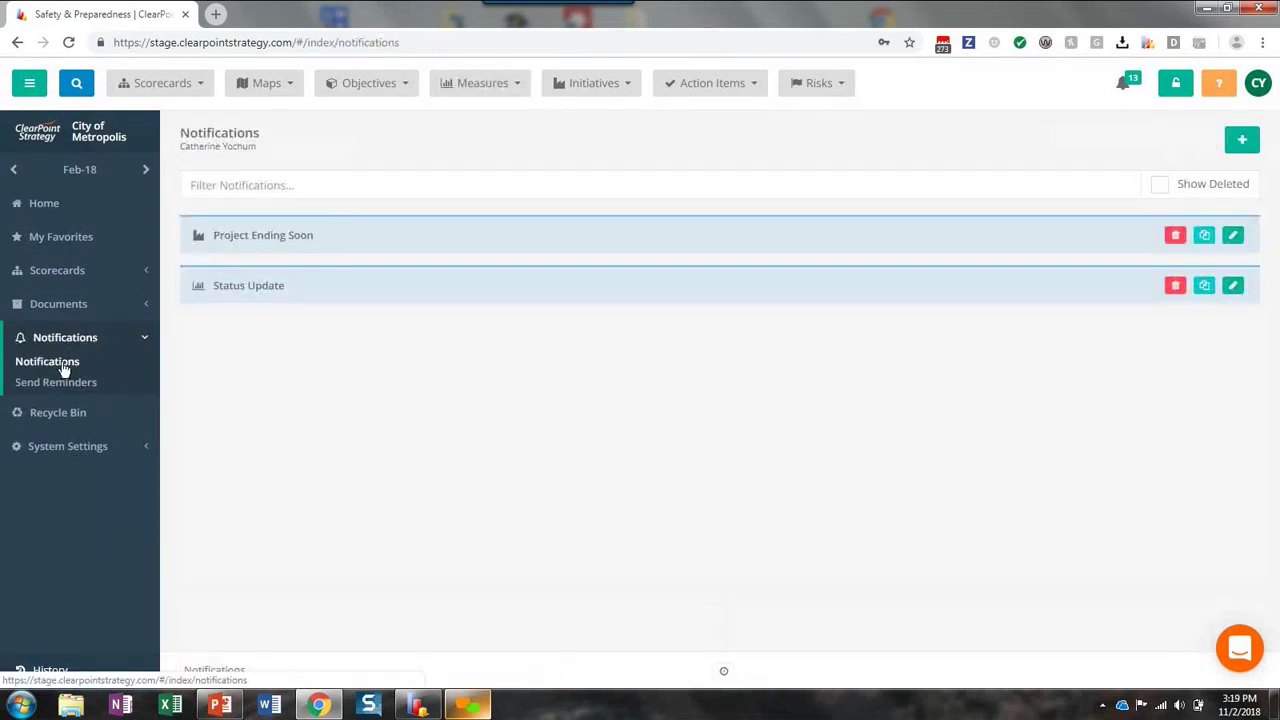
click(1233, 286)
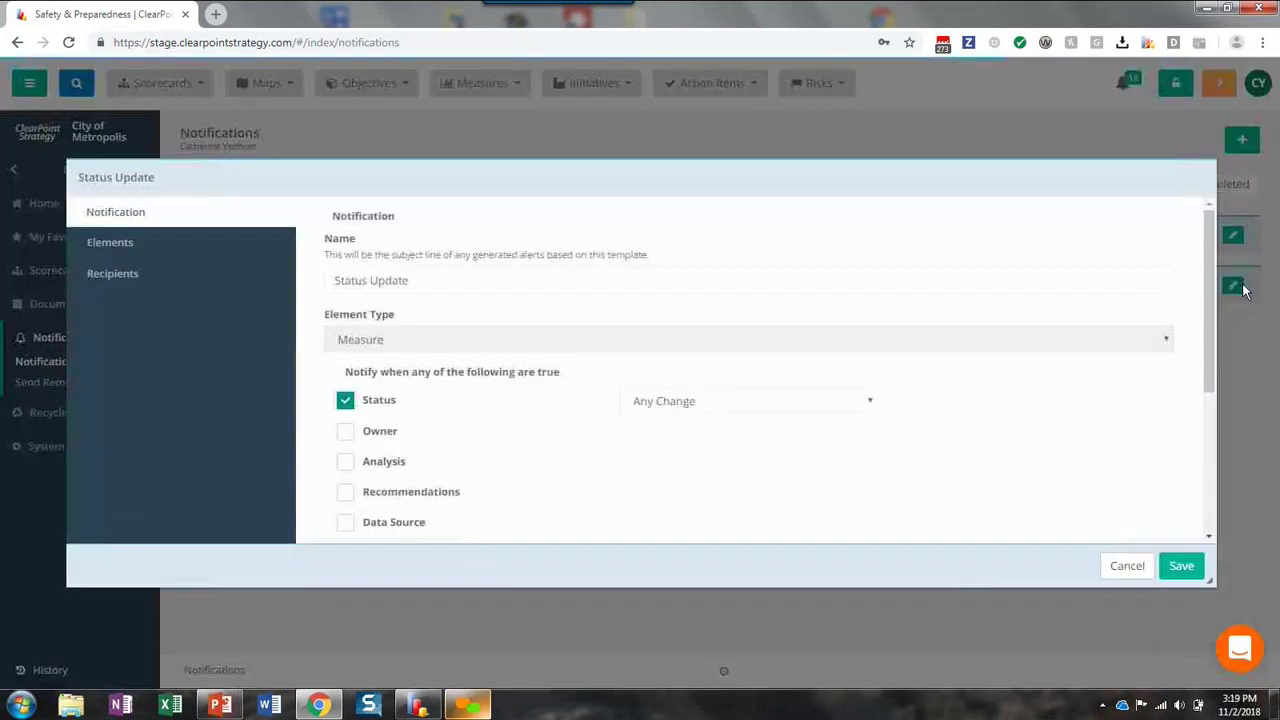
click(165, 258)
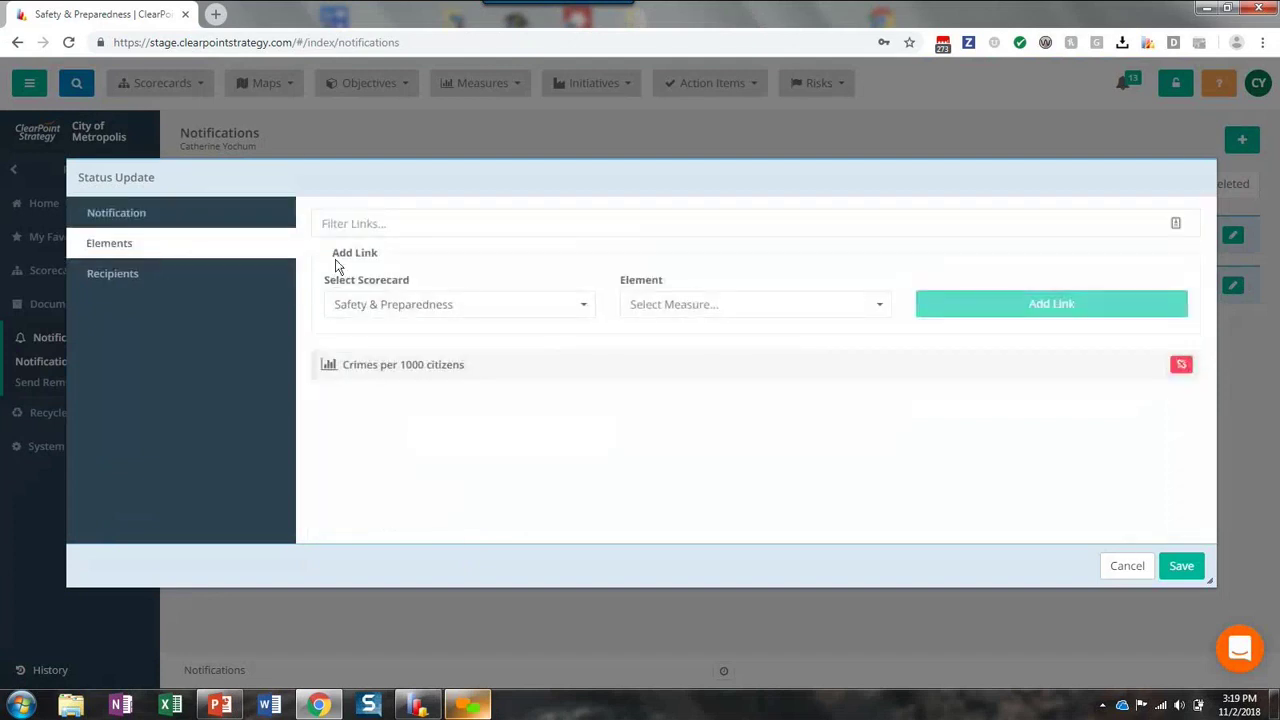
click(686, 321)
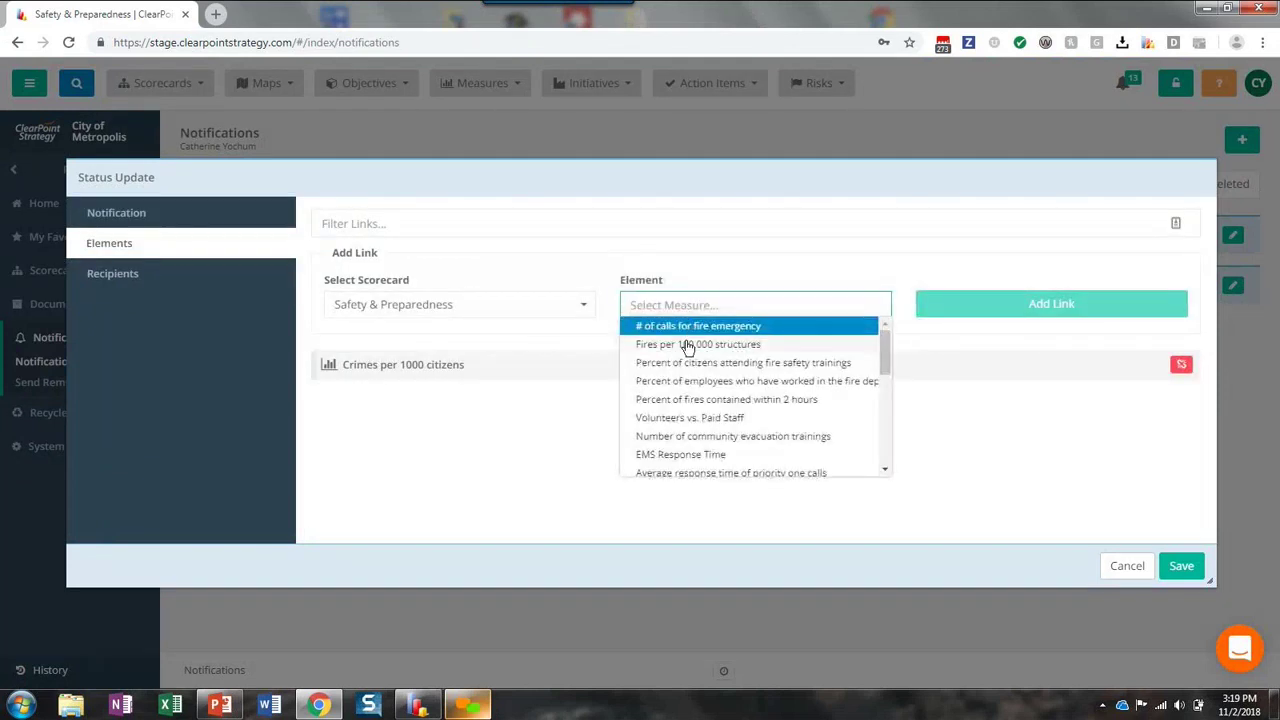
click(688, 343)
click(949, 312)
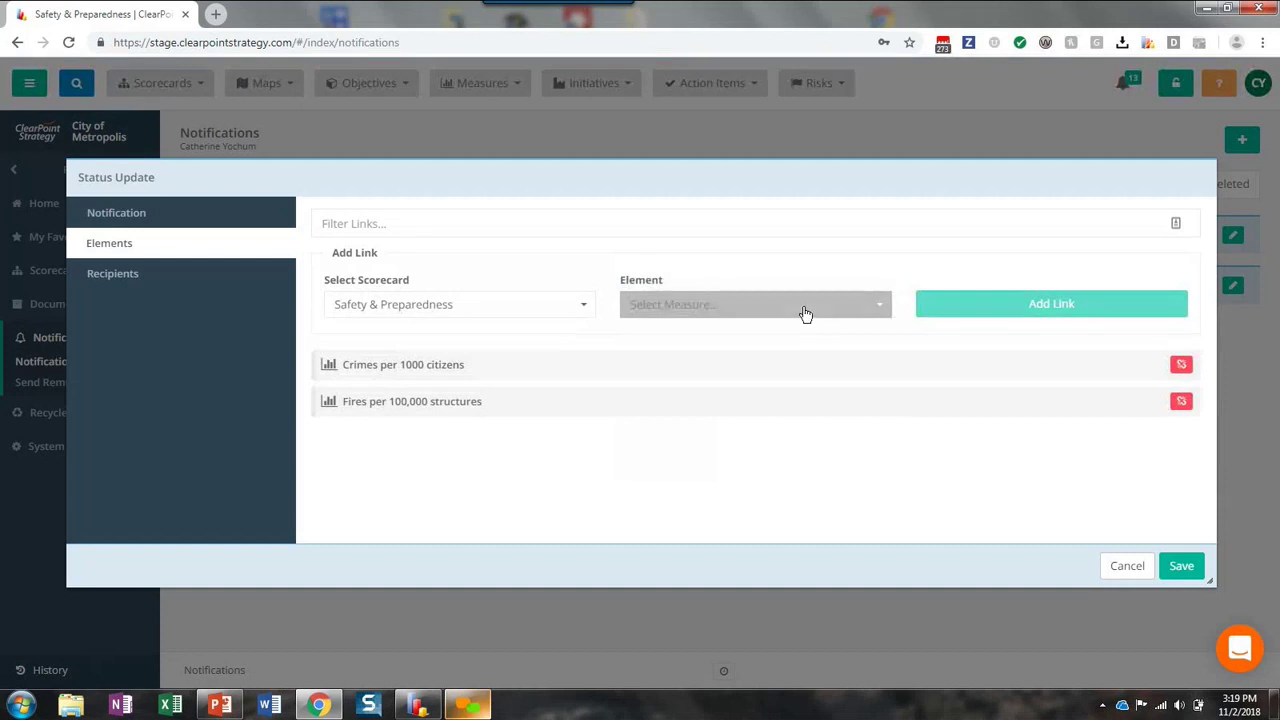
click(804, 307)
click(731, 363)
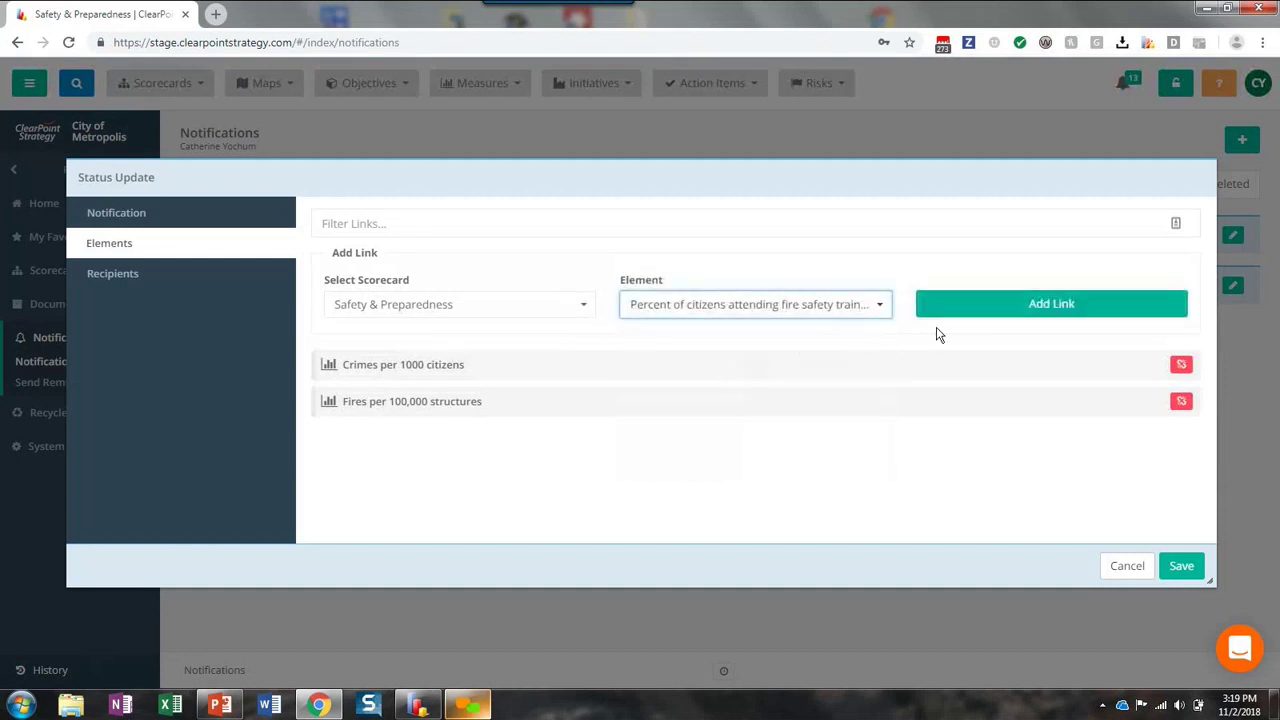
click(966, 314)
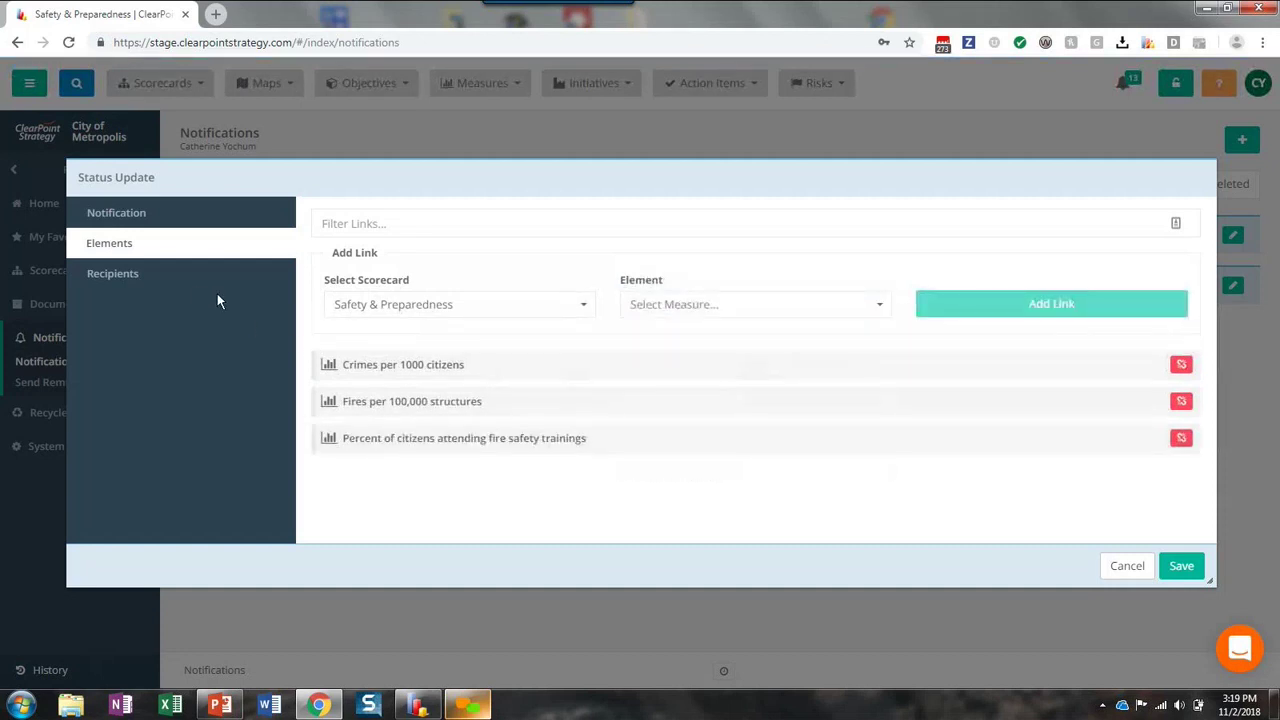
Step: Add two more recipients to the "Status Update" notification and save it
click(180, 285)
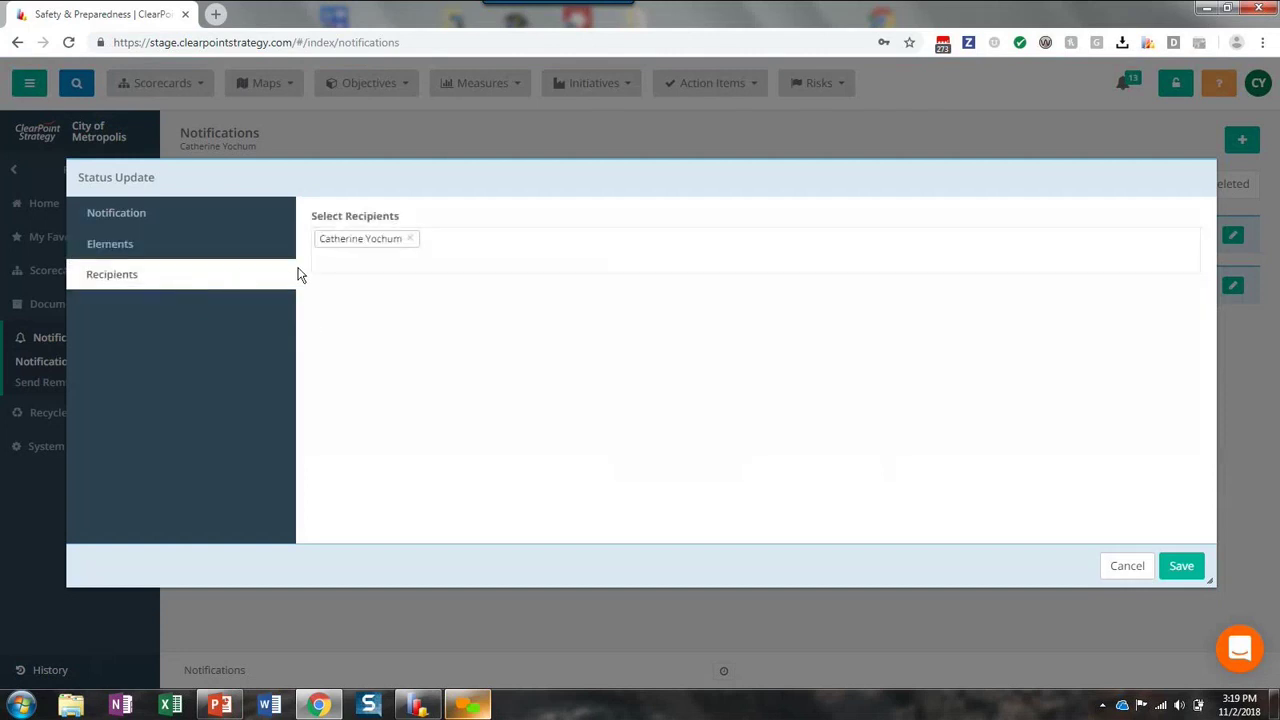
click(335, 258)
click(348, 288)
click(349, 265)
click(356, 322)
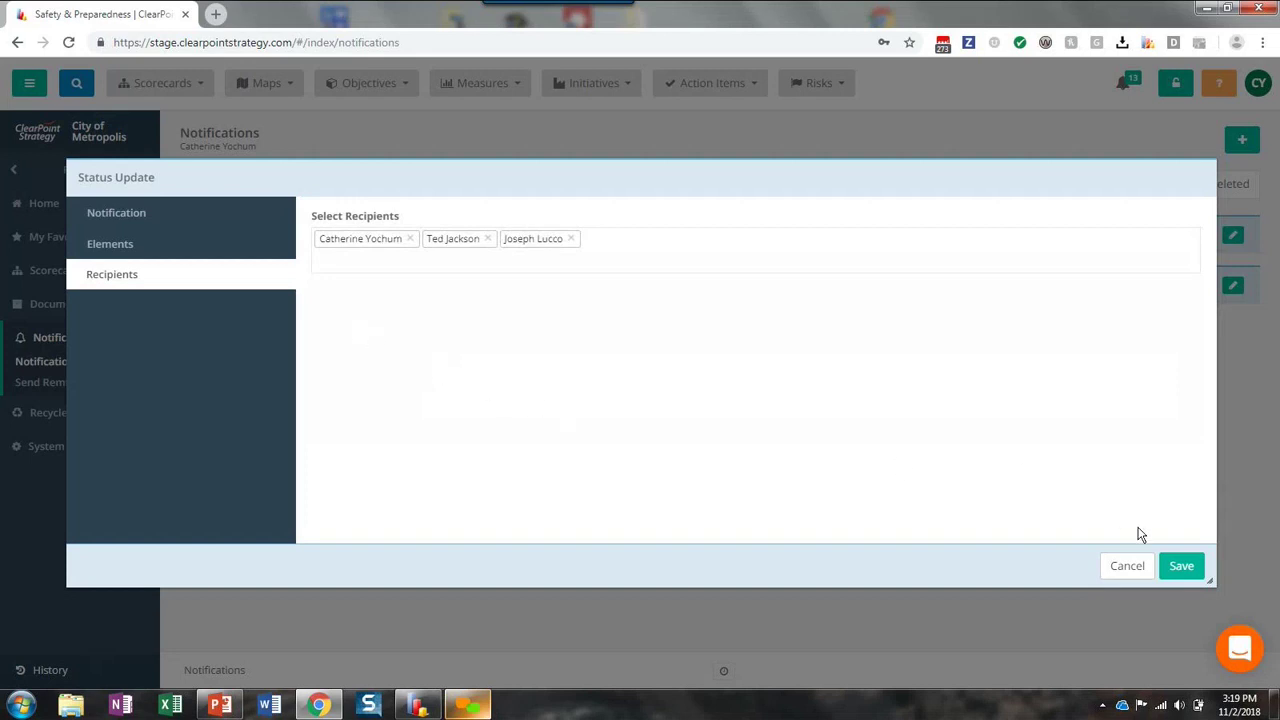
click(1176, 565)
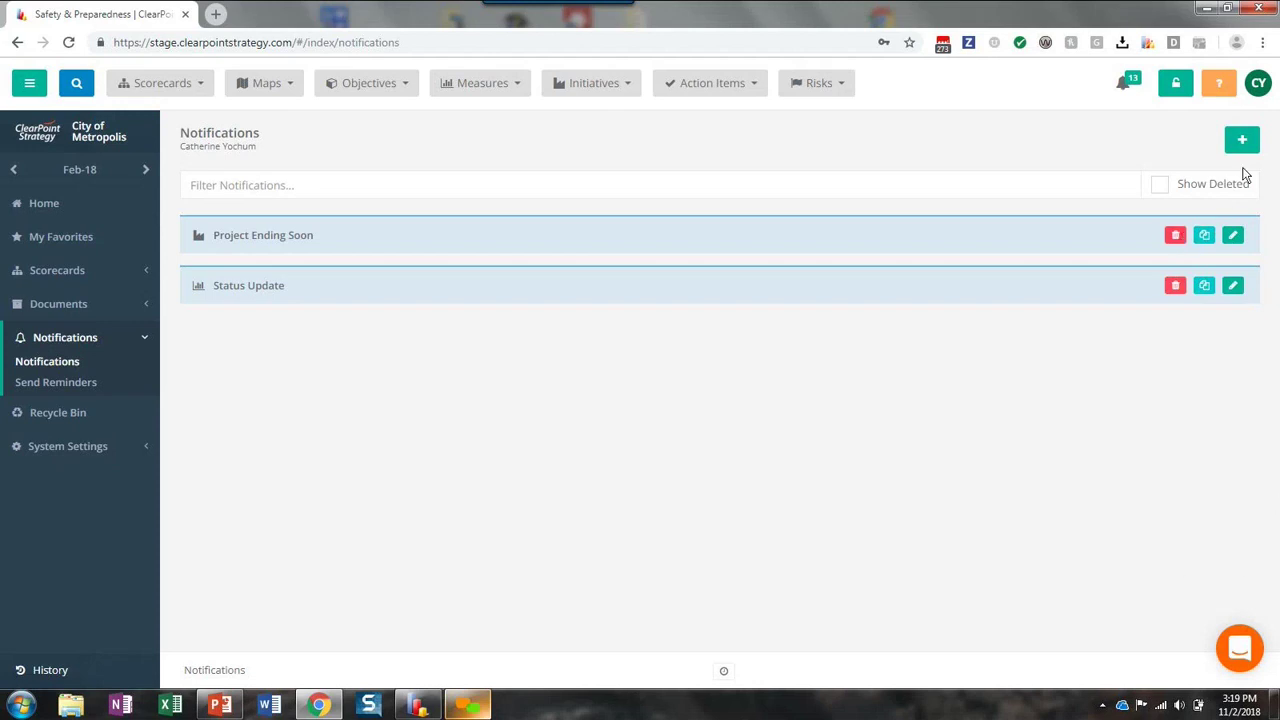
Step: Examine the Notification Email Settings options in the user profile, then close the profile without saving
click(1262, 92)
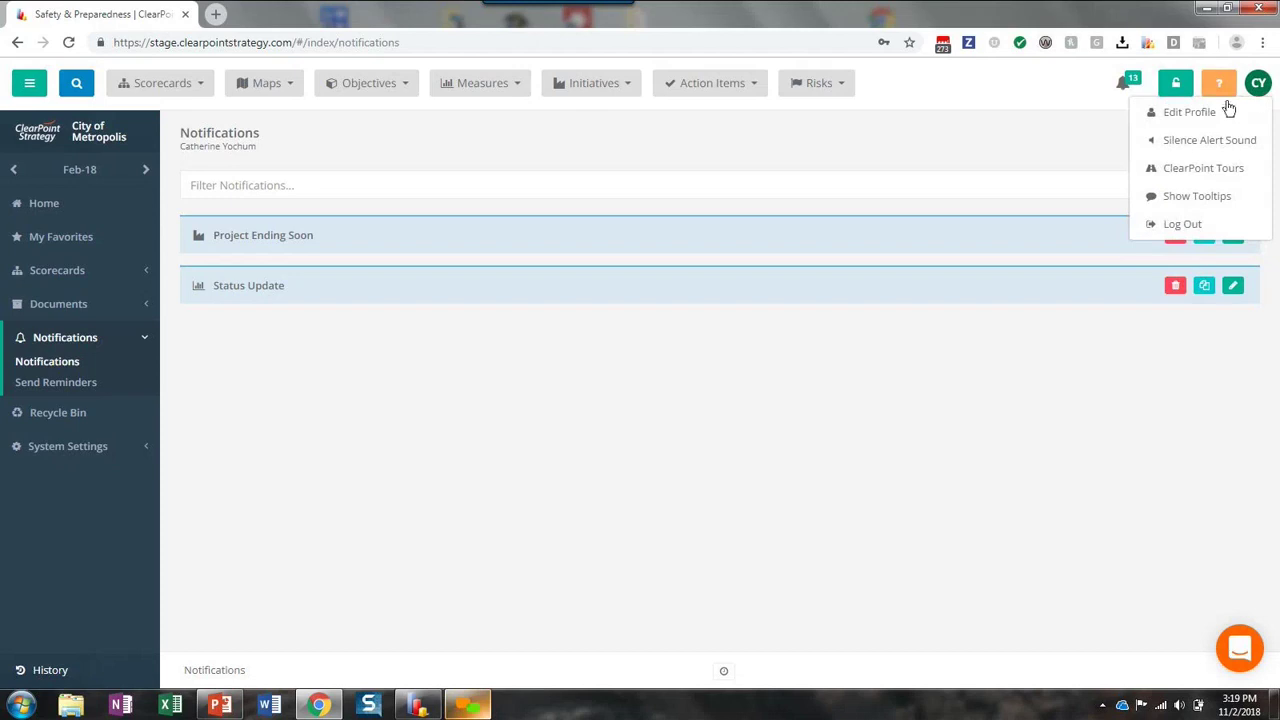
click(1192, 119)
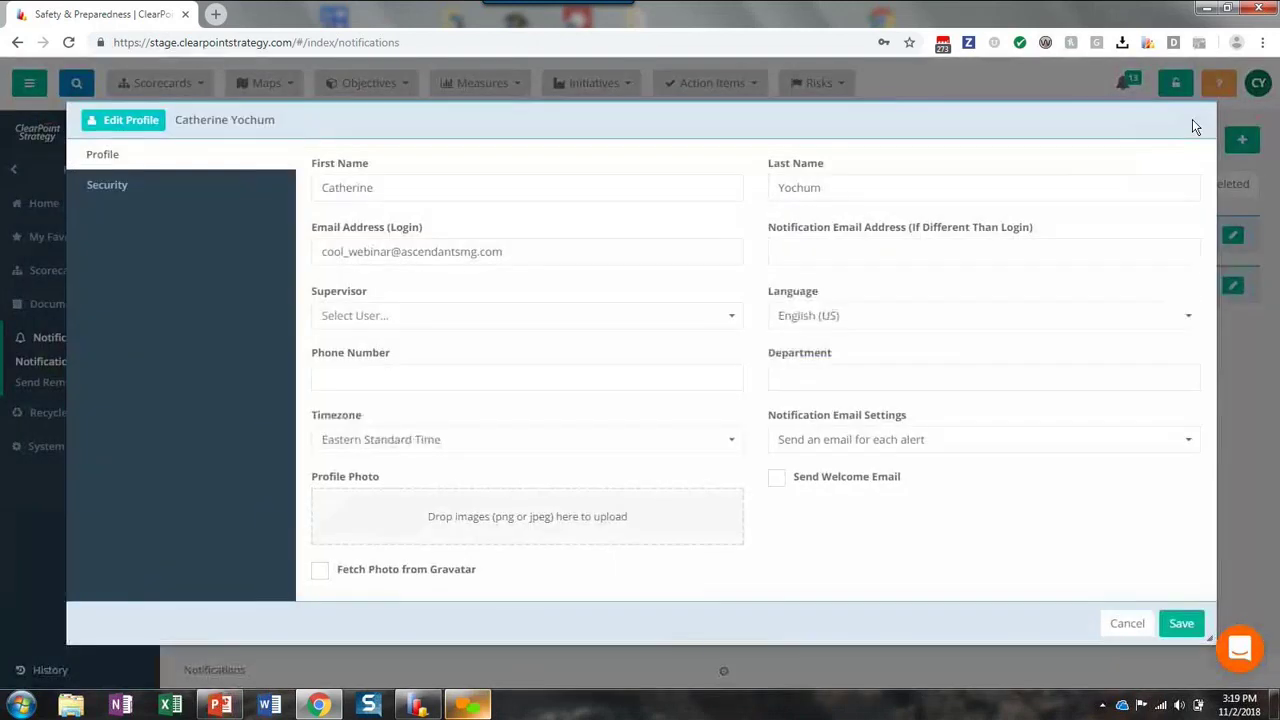
click(858, 444)
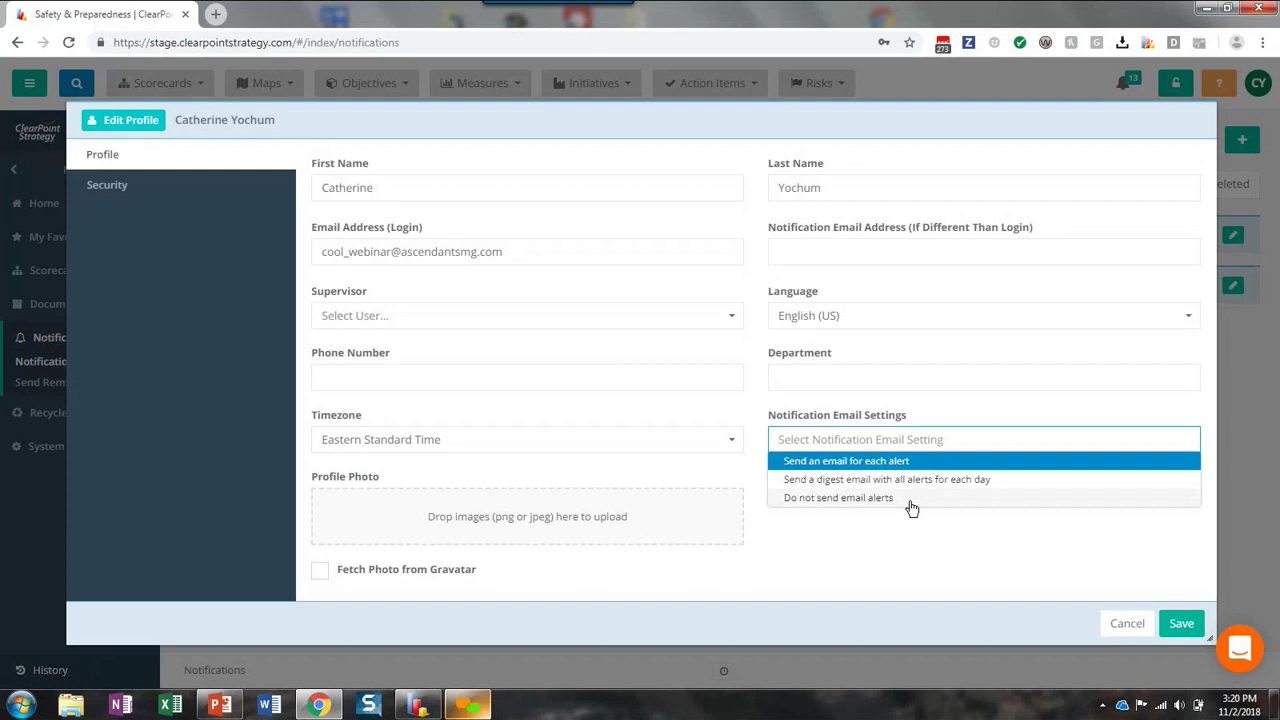
click(928, 530)
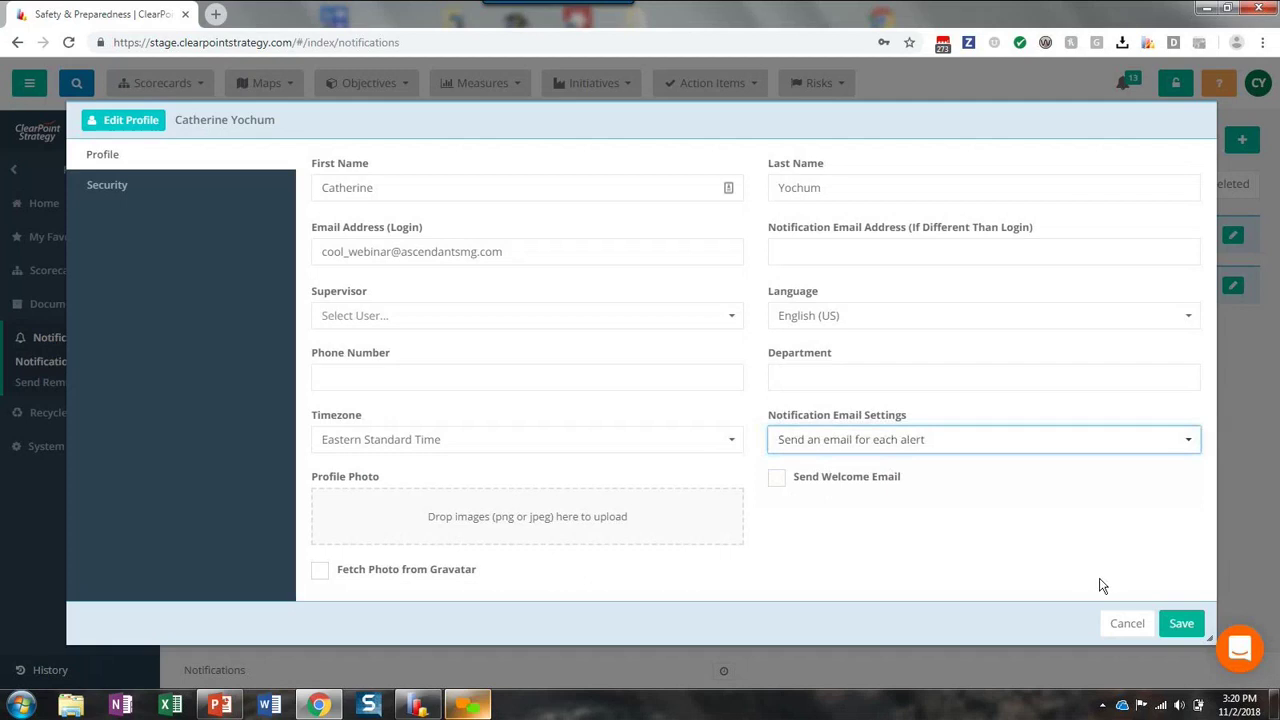
click(1126, 624)
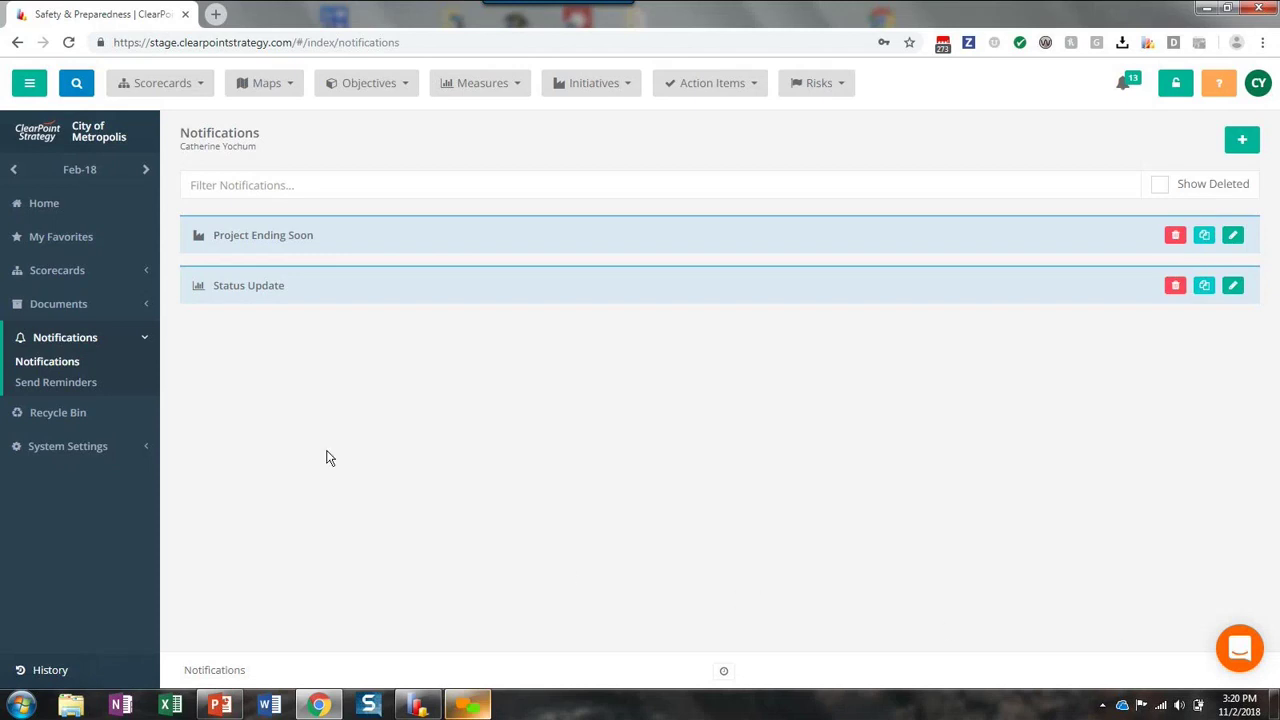
Step: Open the "Project Teams" reminder template for editing and examine its message, recipient and element settings
click(87, 390)
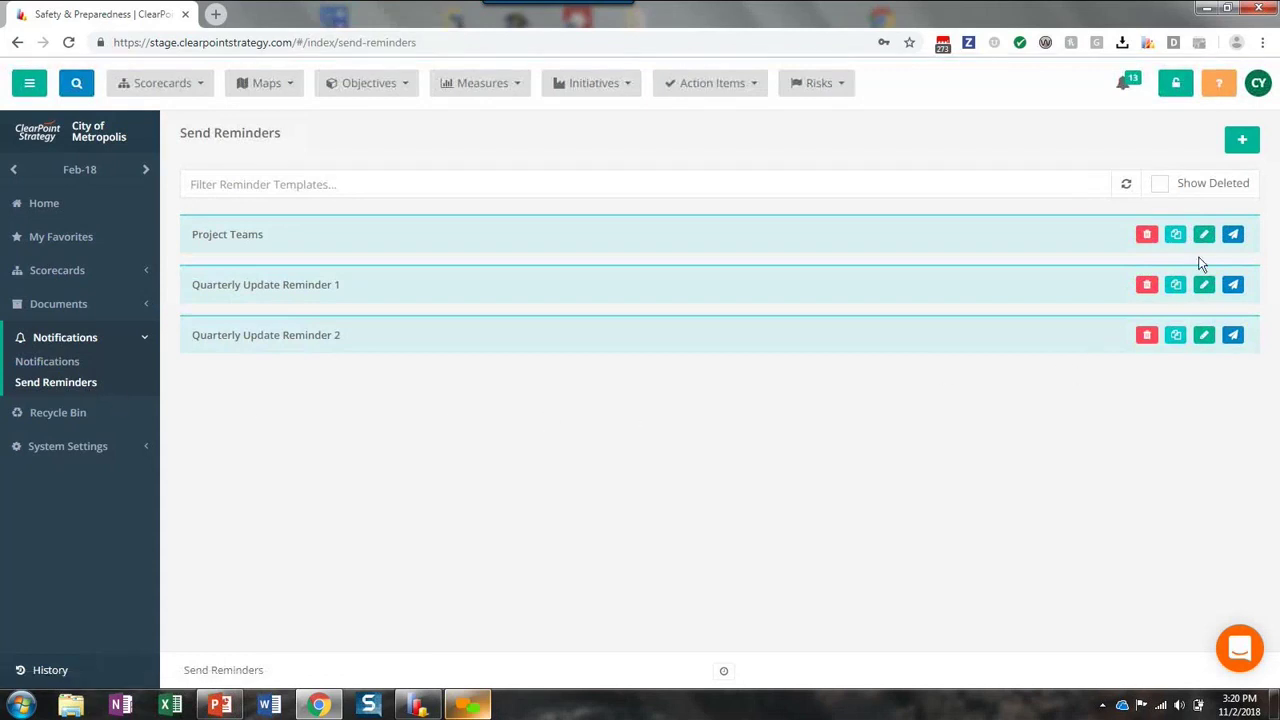
click(1204, 236)
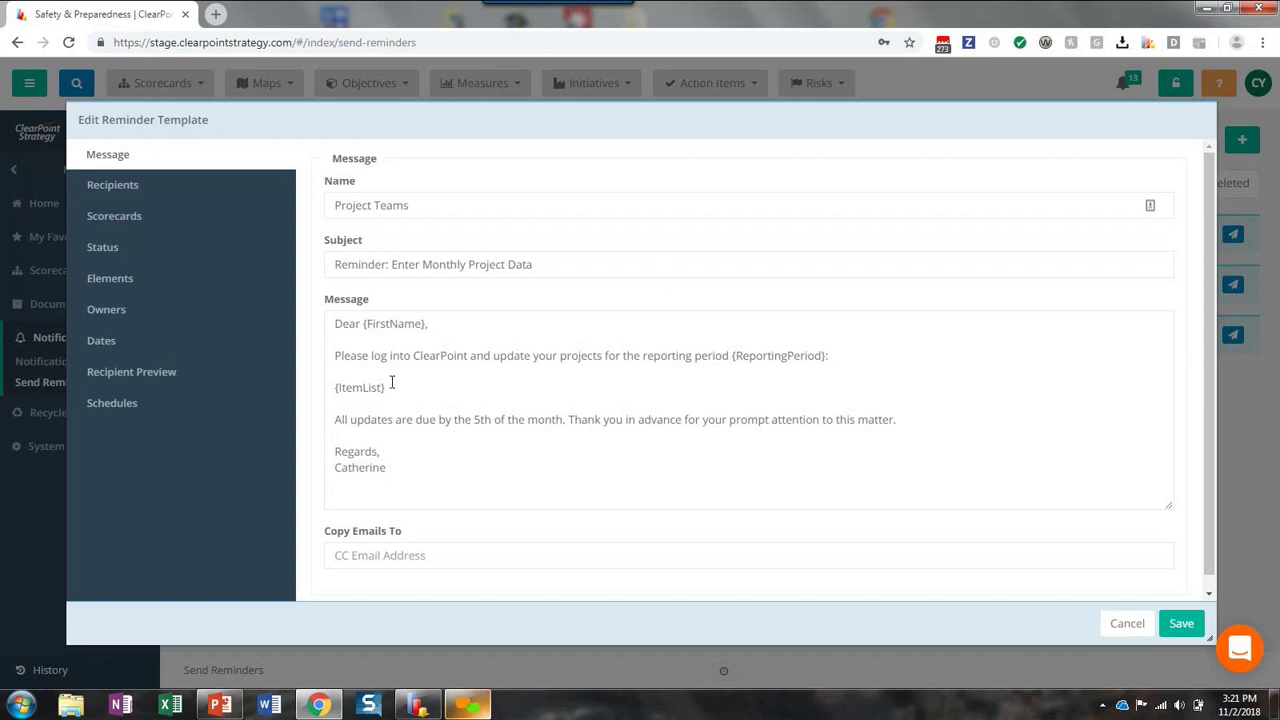
drag(393, 387, 333, 389)
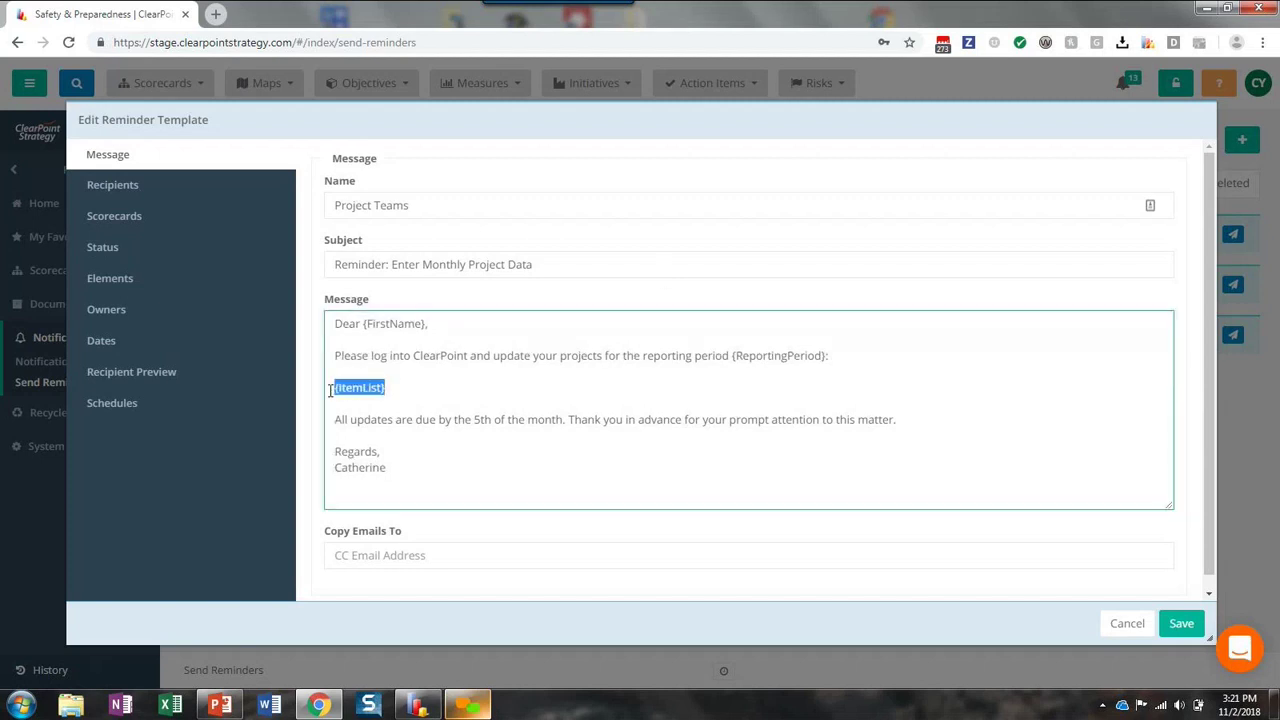
click(424, 390)
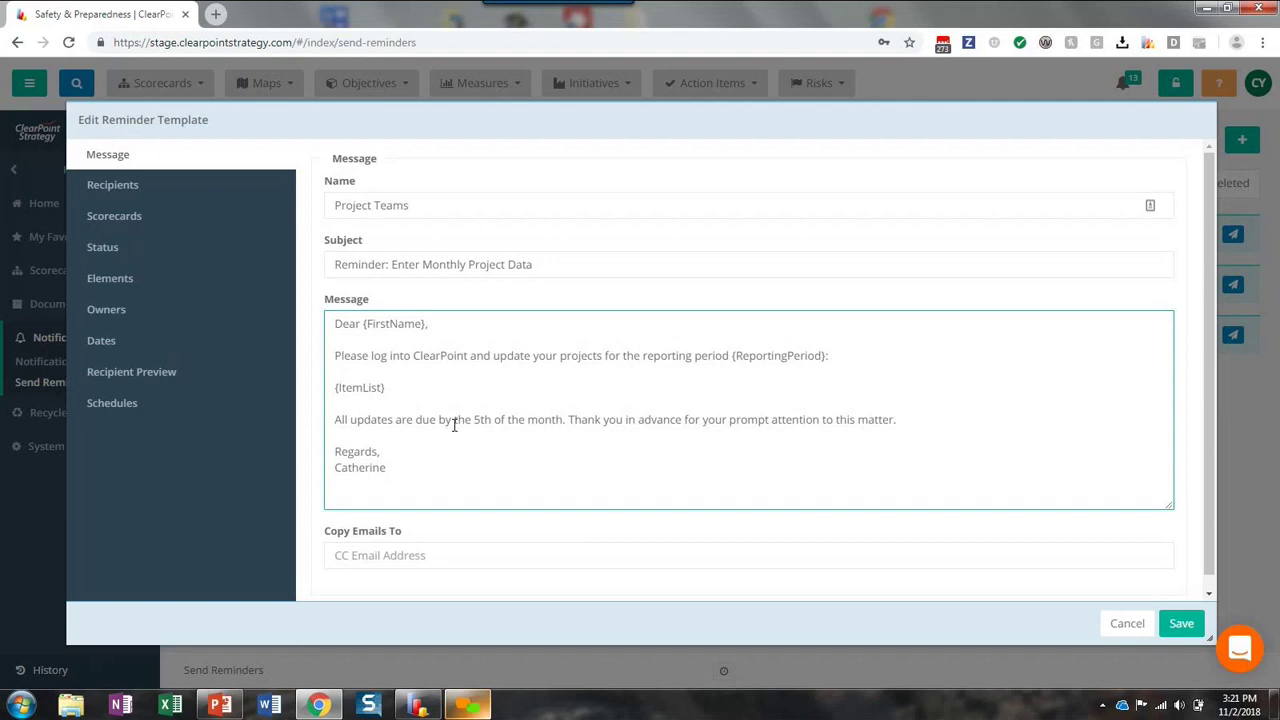
click(120, 199)
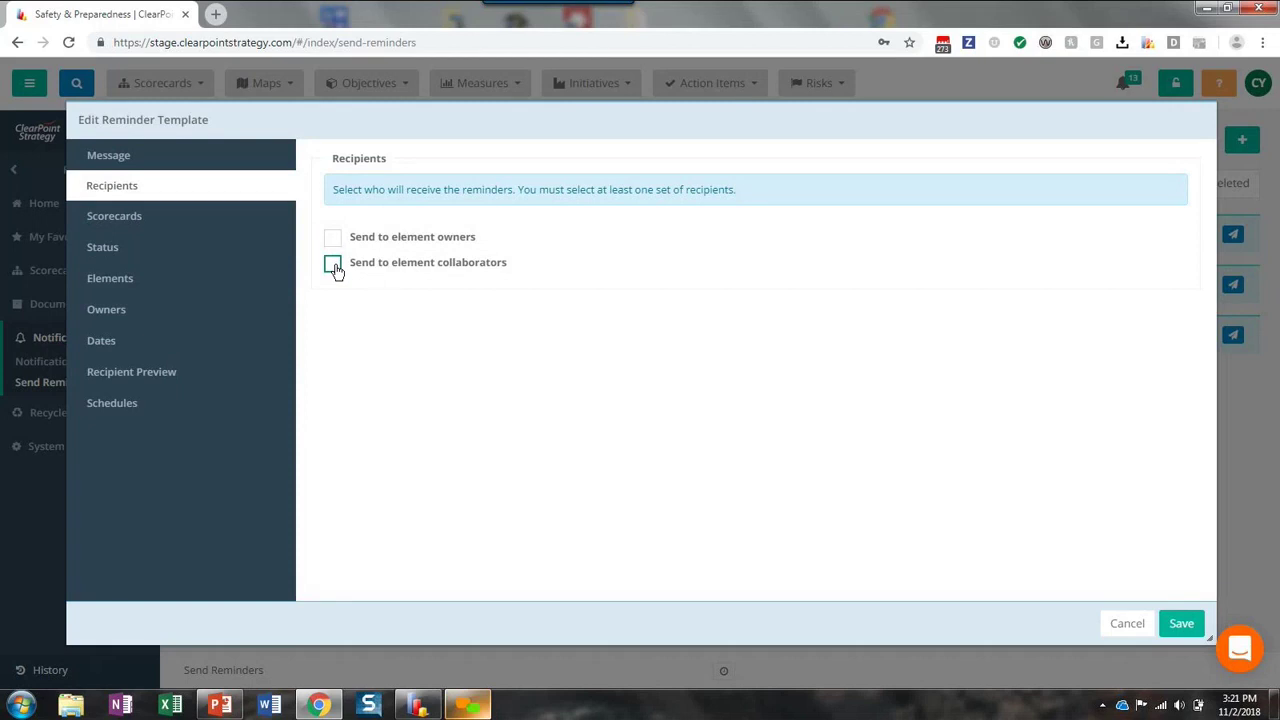
click(135, 281)
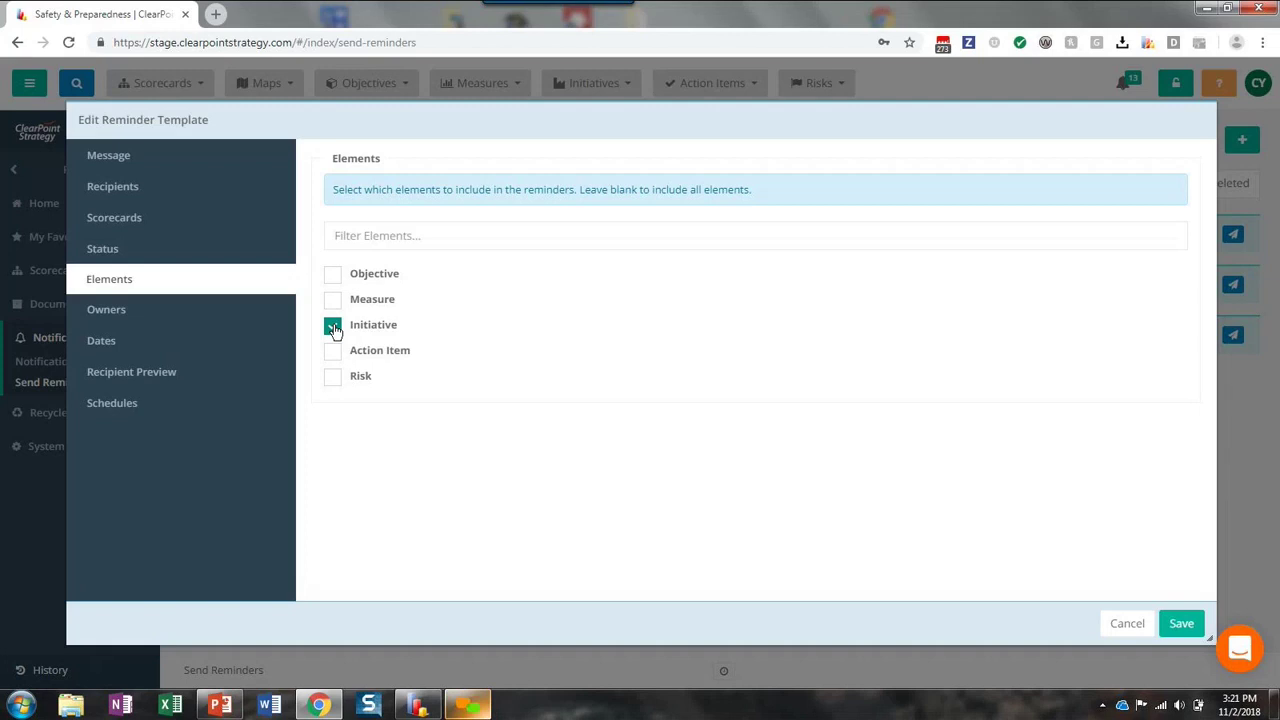
Step: Add a schedule named "Project Reminder" to the "Project Teams" reminder template
click(135, 410)
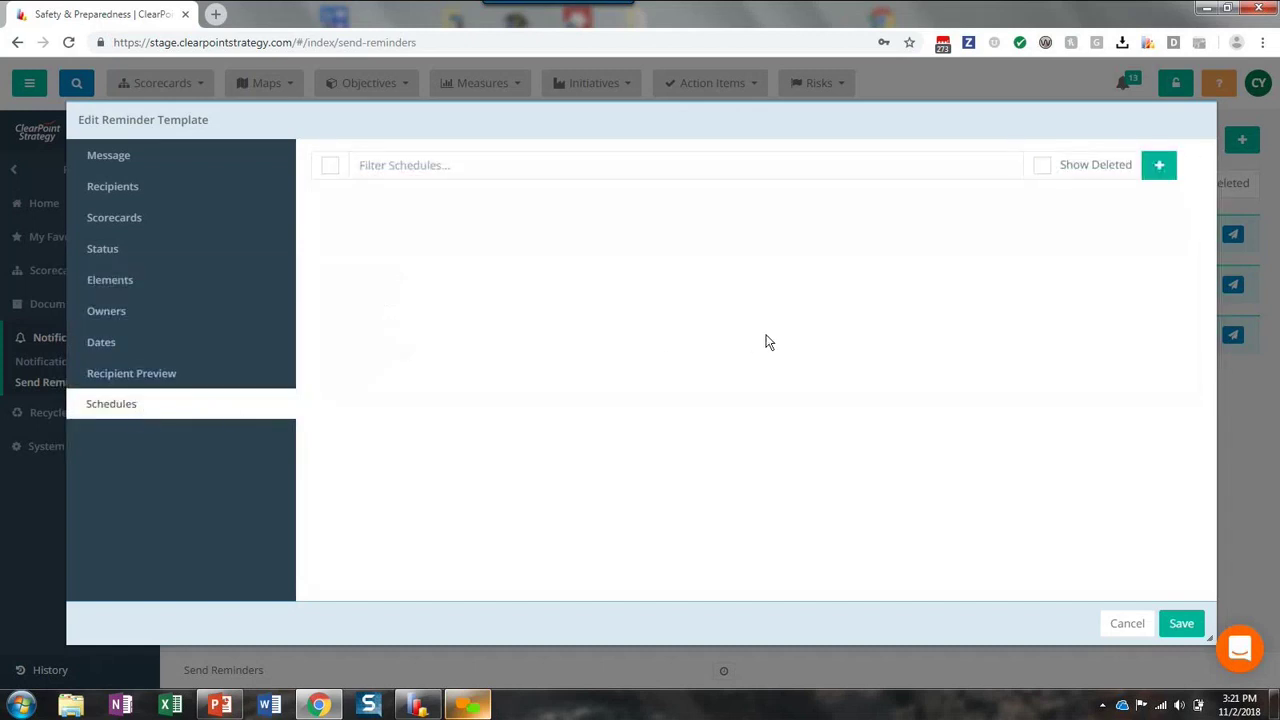
click(1160, 166)
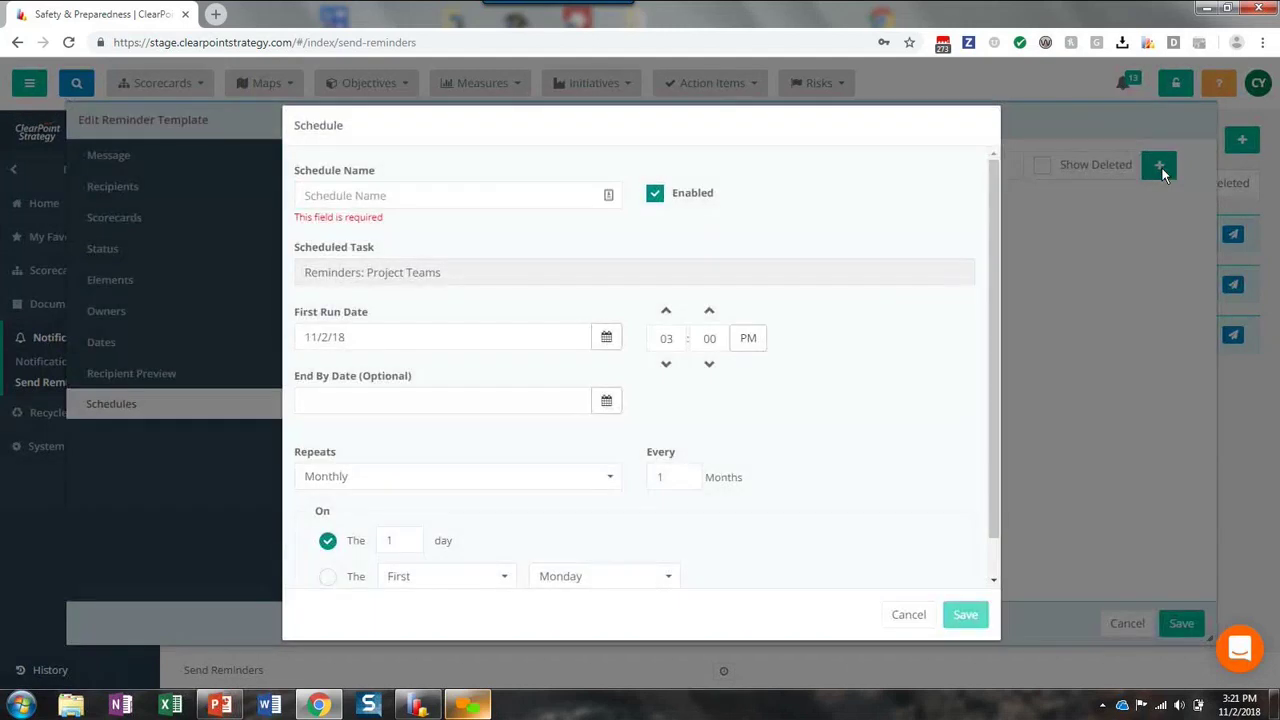
click(420, 203)
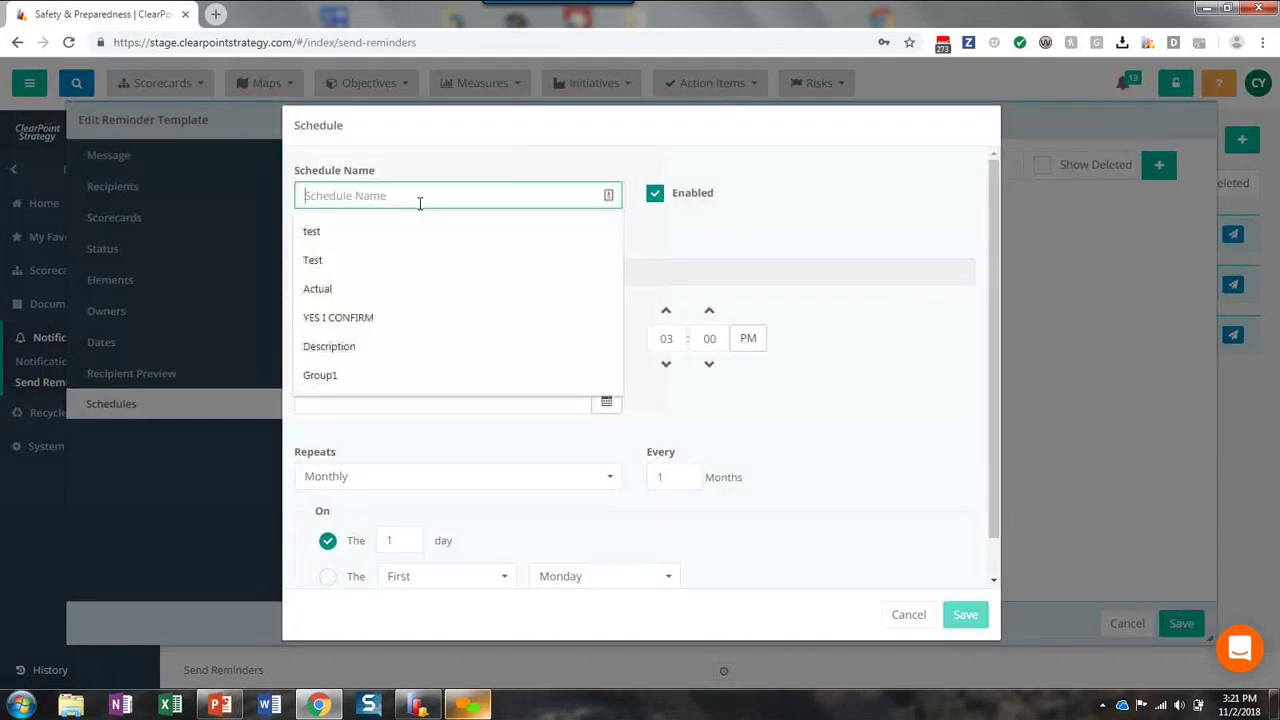
text(Project Re)
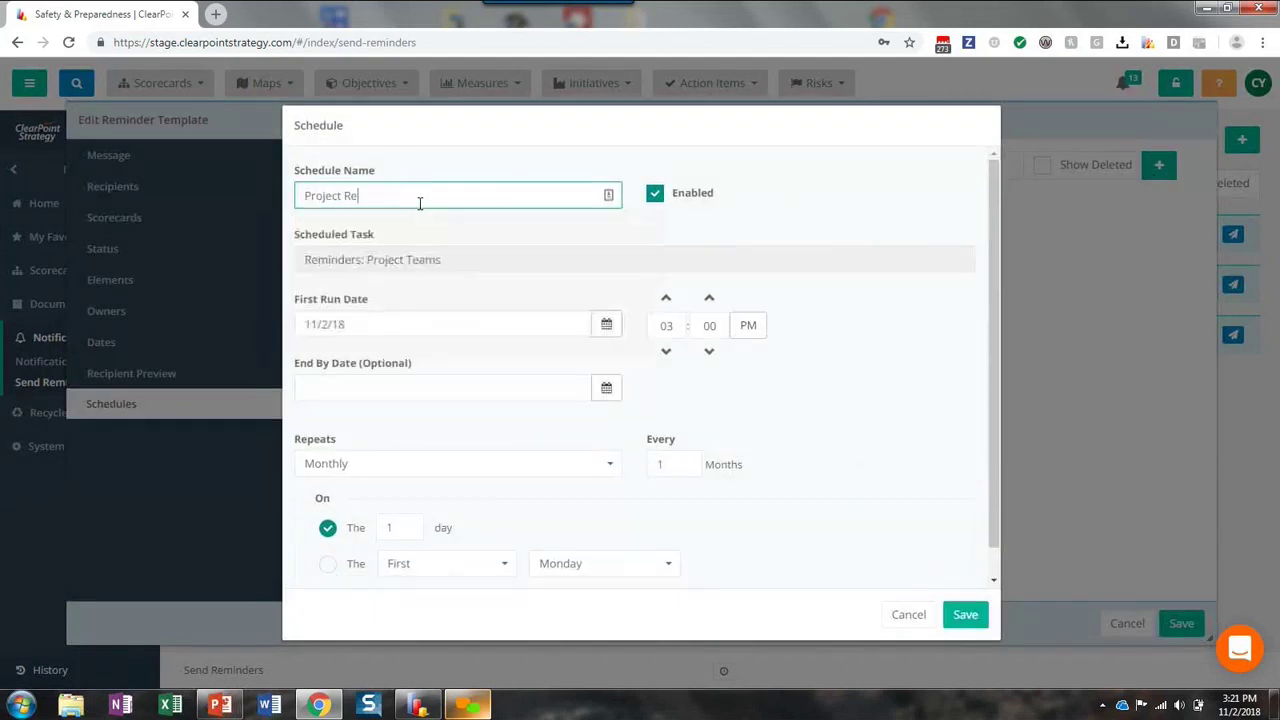
text(minder)
Step: Set the schedule to repeat every 3 months, and save both the schedule and the reminder template
click(665, 463)
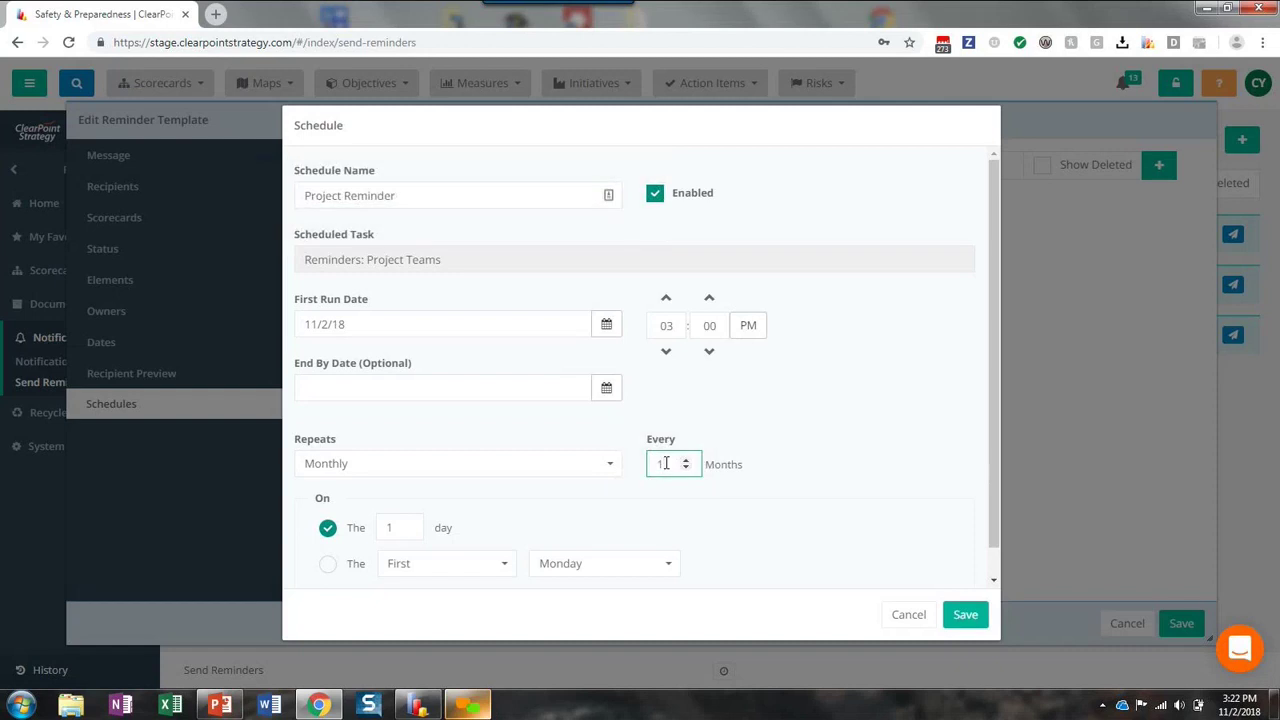
key(BackSpace)
text(3)
click(965, 616)
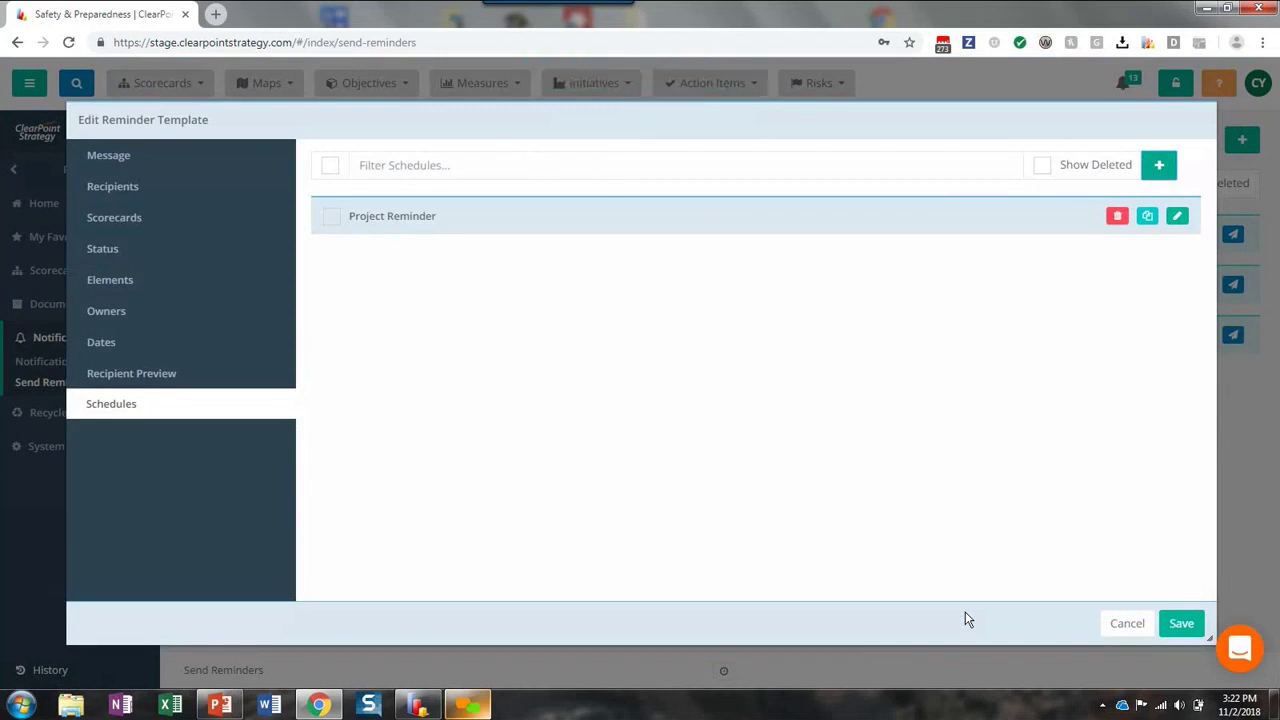
click(1181, 625)
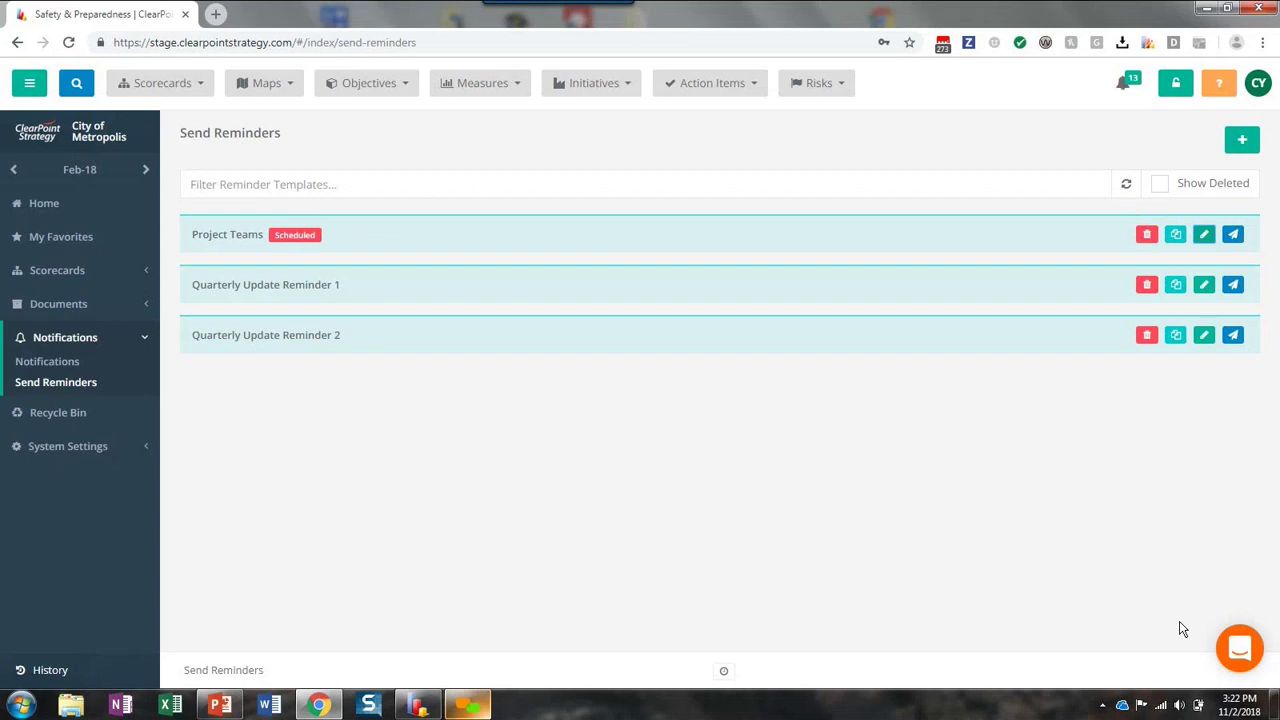
Step: Check the Notify on Changes option in My Favorites, and review the message and elements of "Quarterly Update Reminder 1" without saving
click(79, 238)
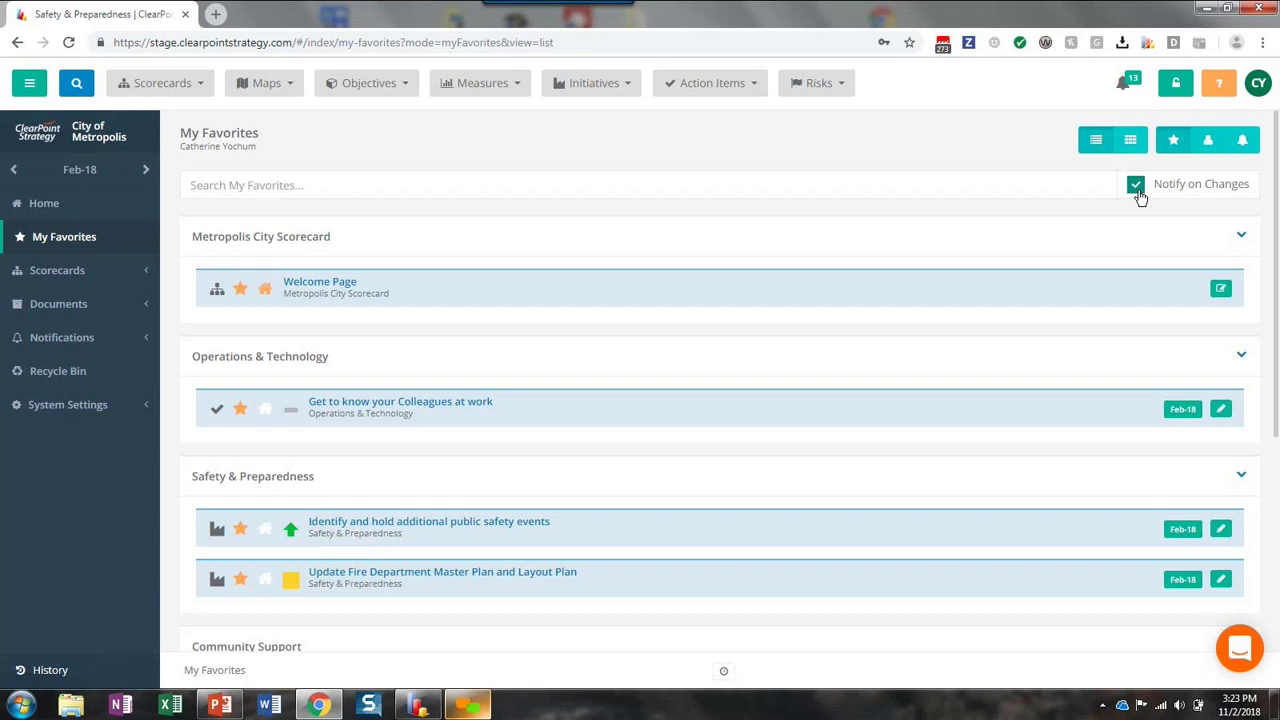
click(91, 343)
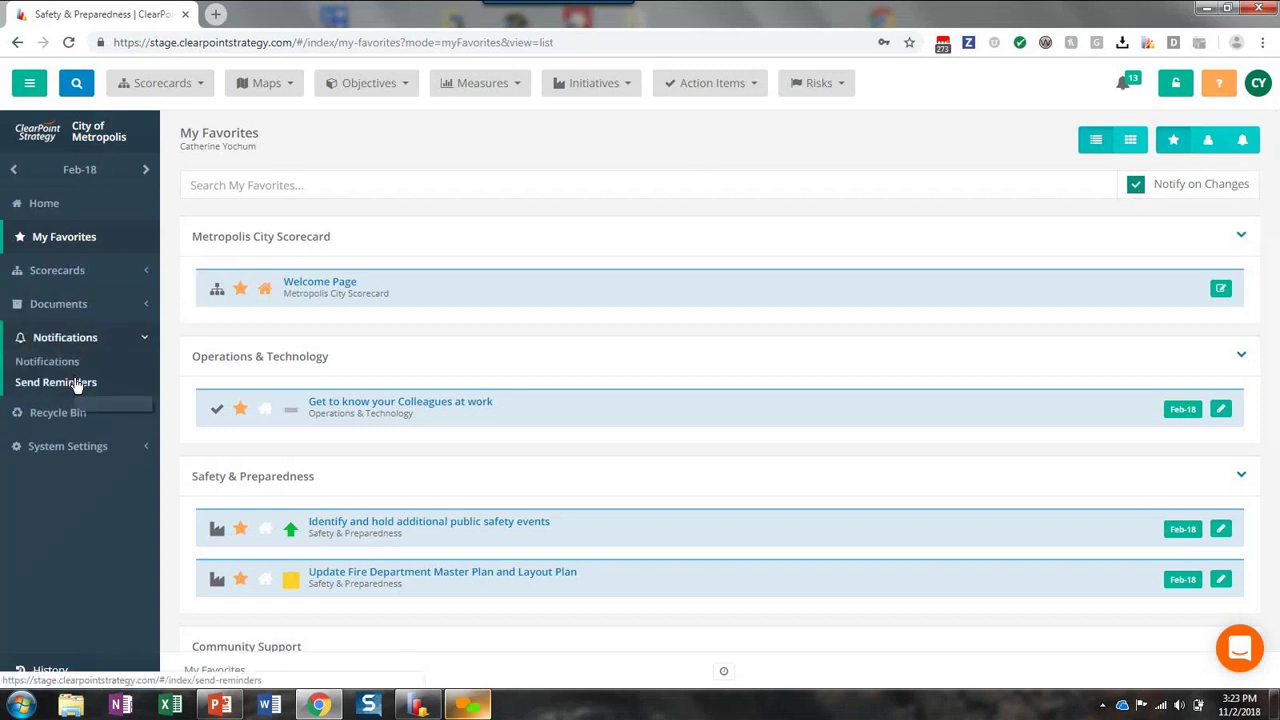
click(77, 384)
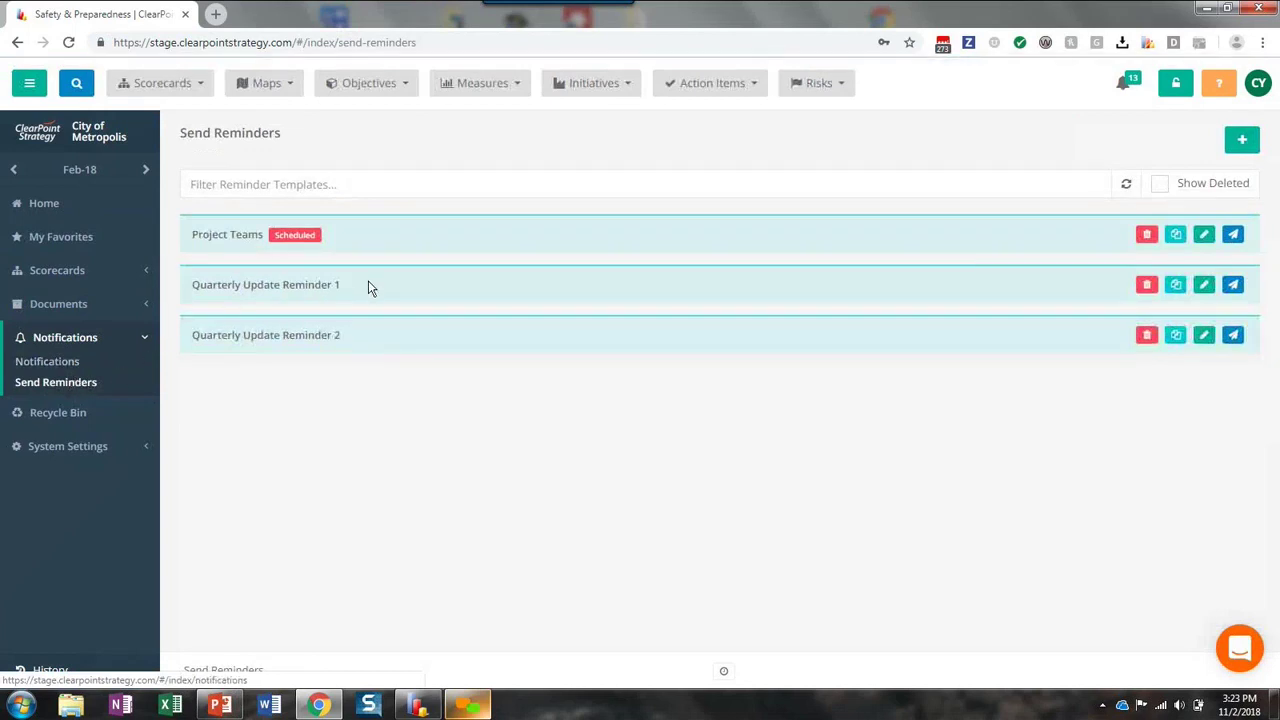
click(1204, 286)
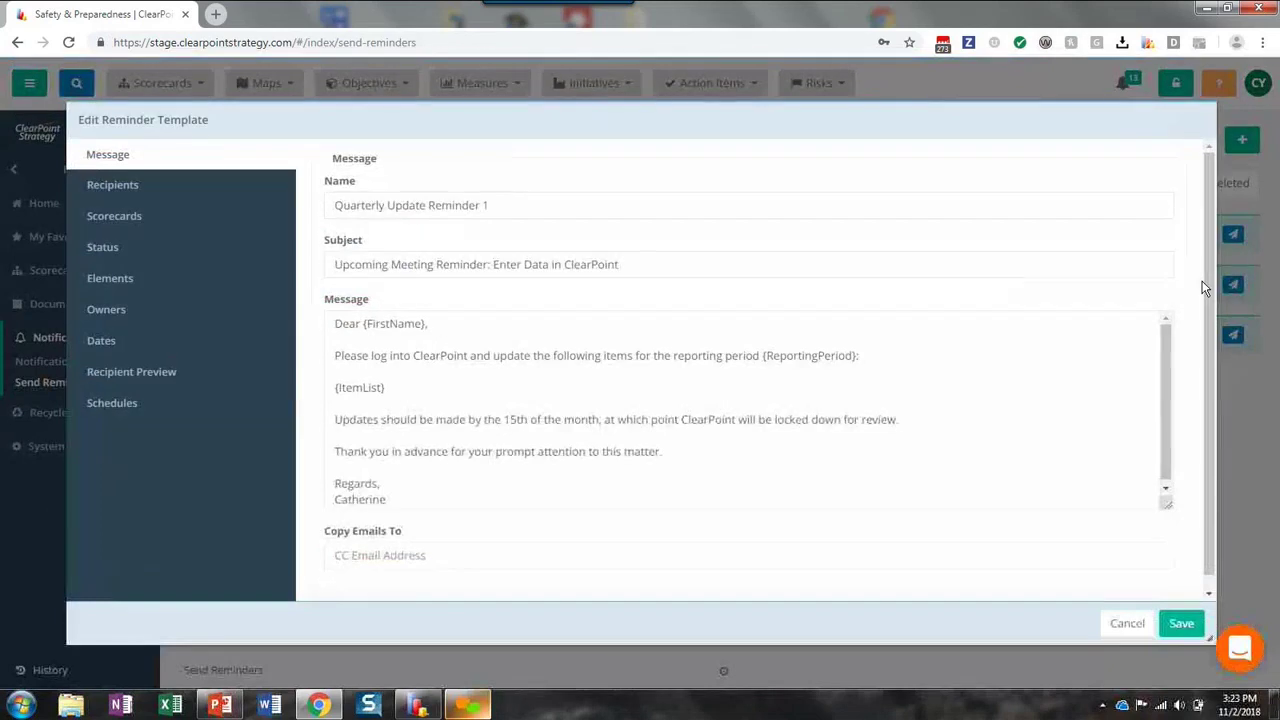
click(124, 289)
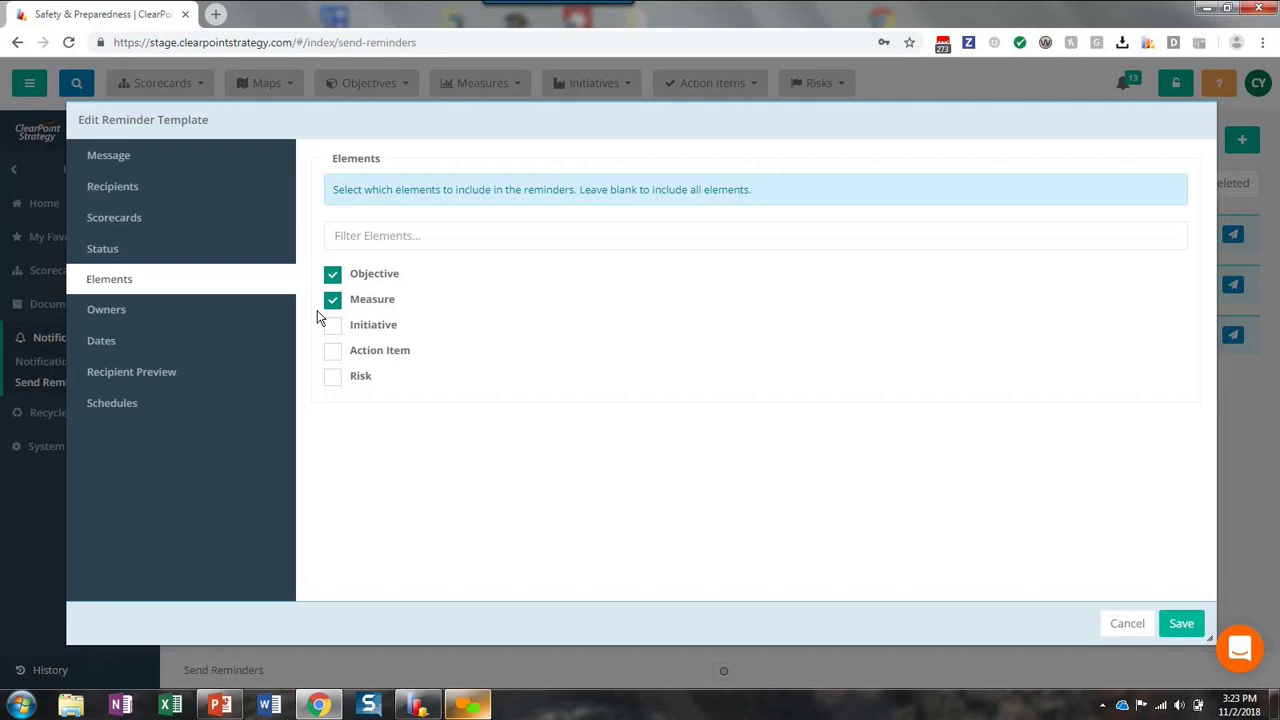
click(1127, 623)
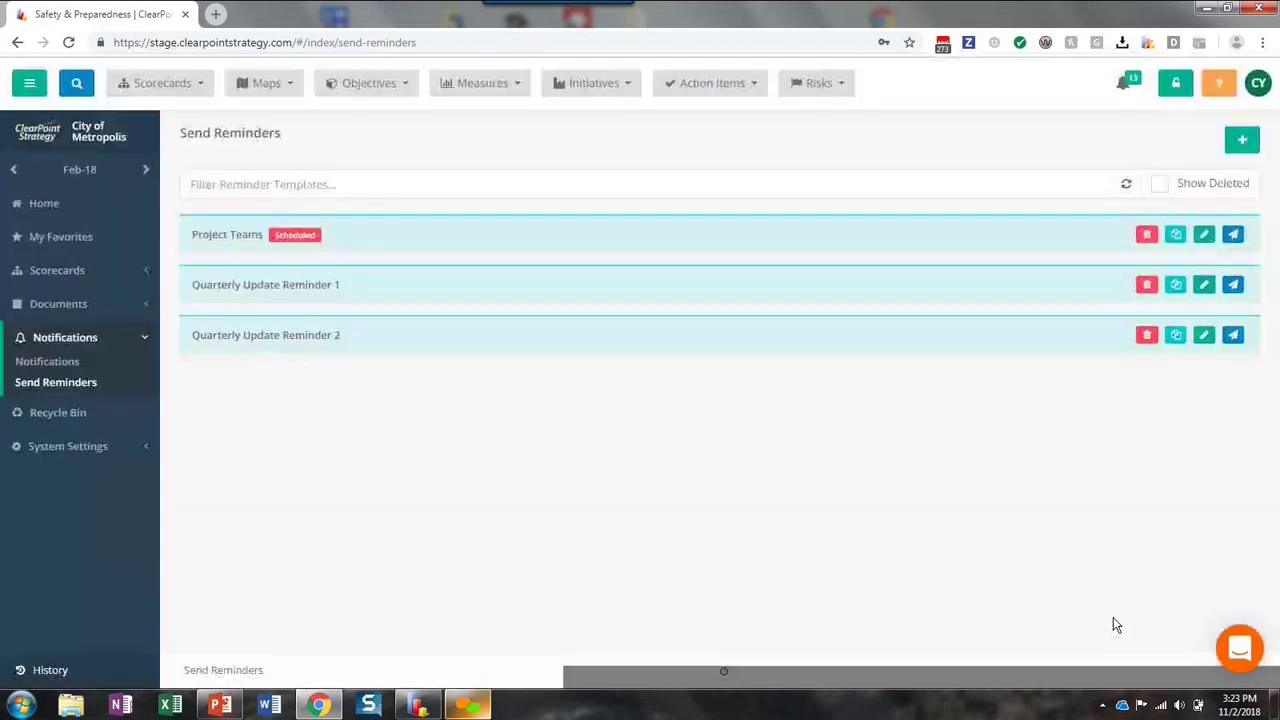
Step: Open the "Quarterly Update Reminder 2" template and examine its message, status and date filters
click(1205, 336)
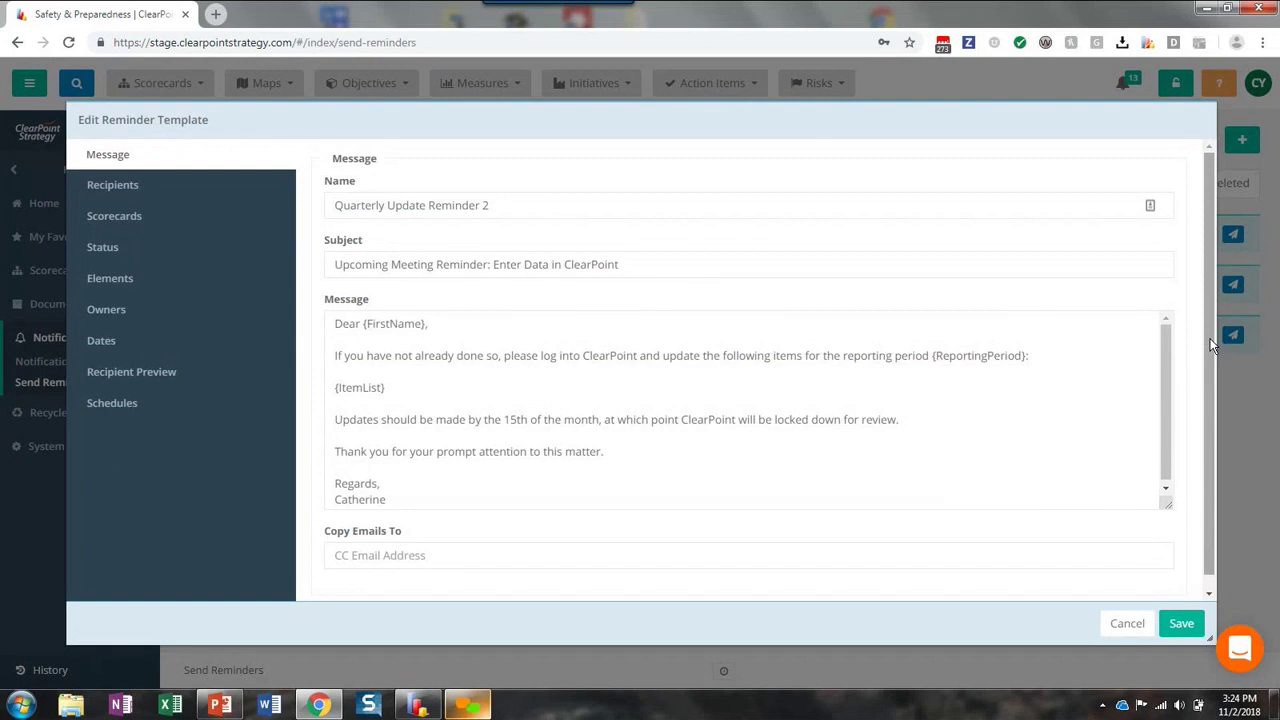
click(183, 264)
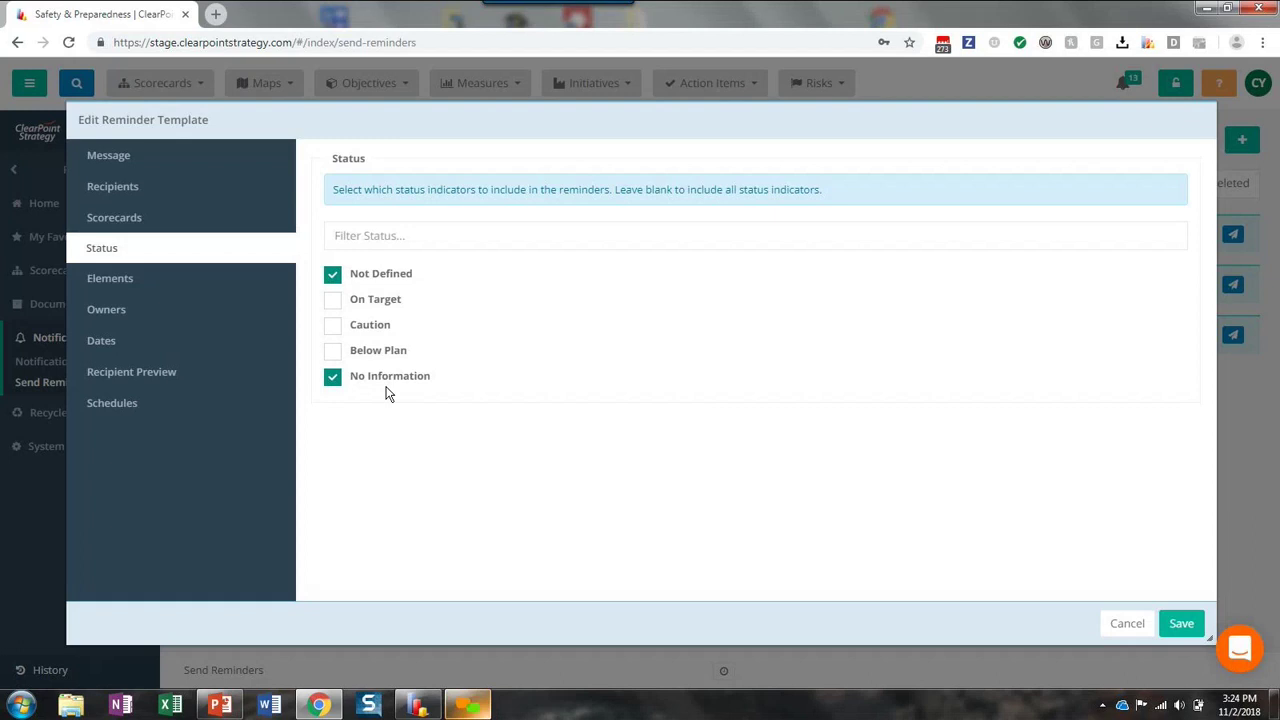
click(104, 345)
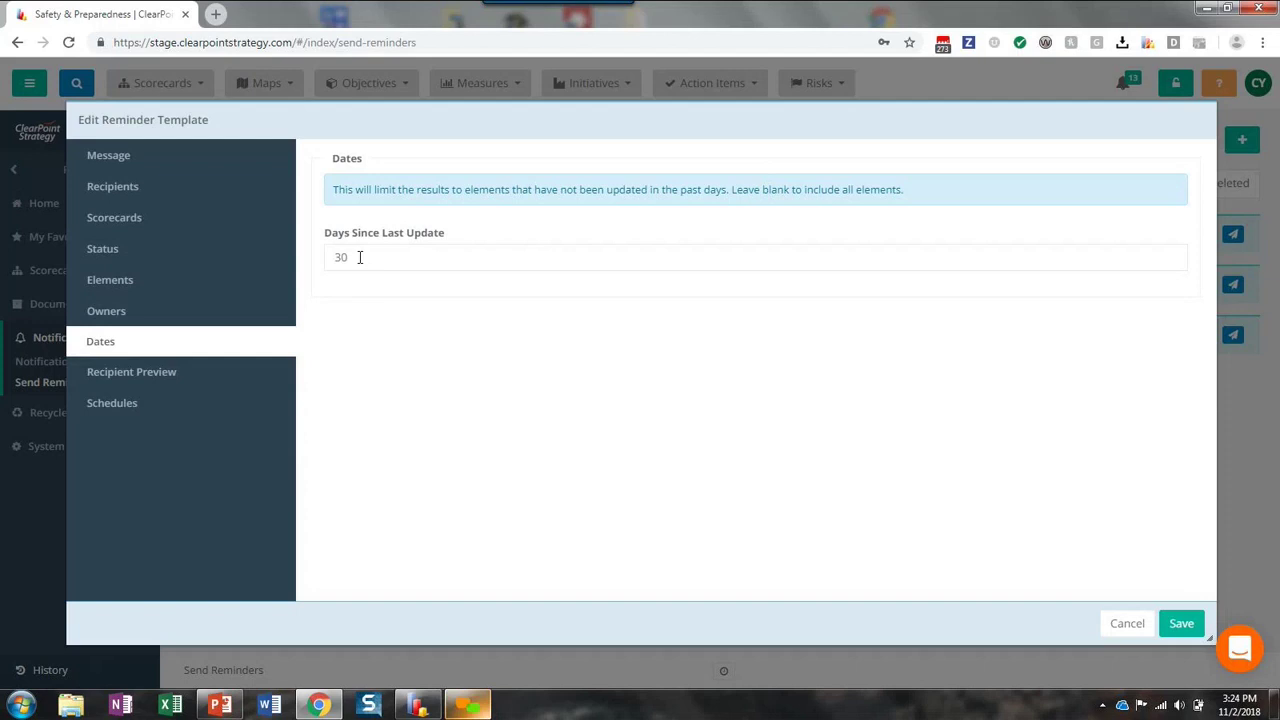
Step: Fill in the copy recipient's e-mail address in the "Quarterly Update Reminder 2" message and discard the template edits
click(142, 160)
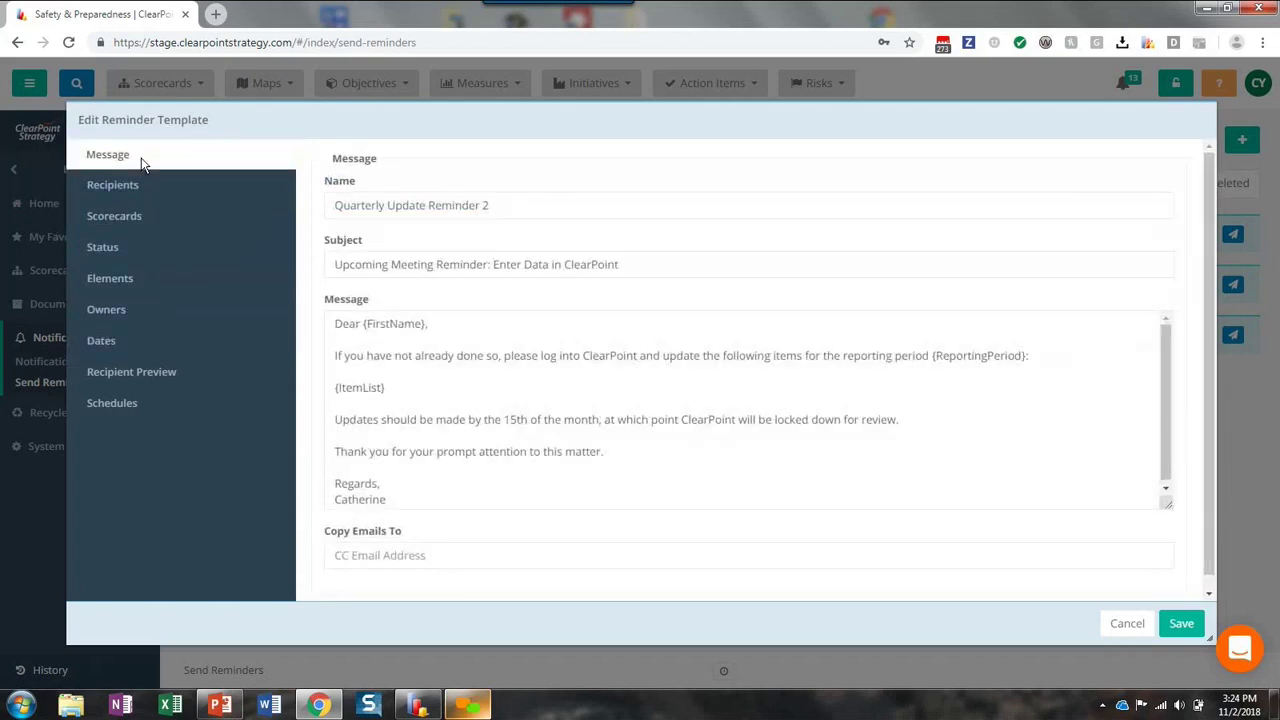
click(404, 552)
text(coychu)
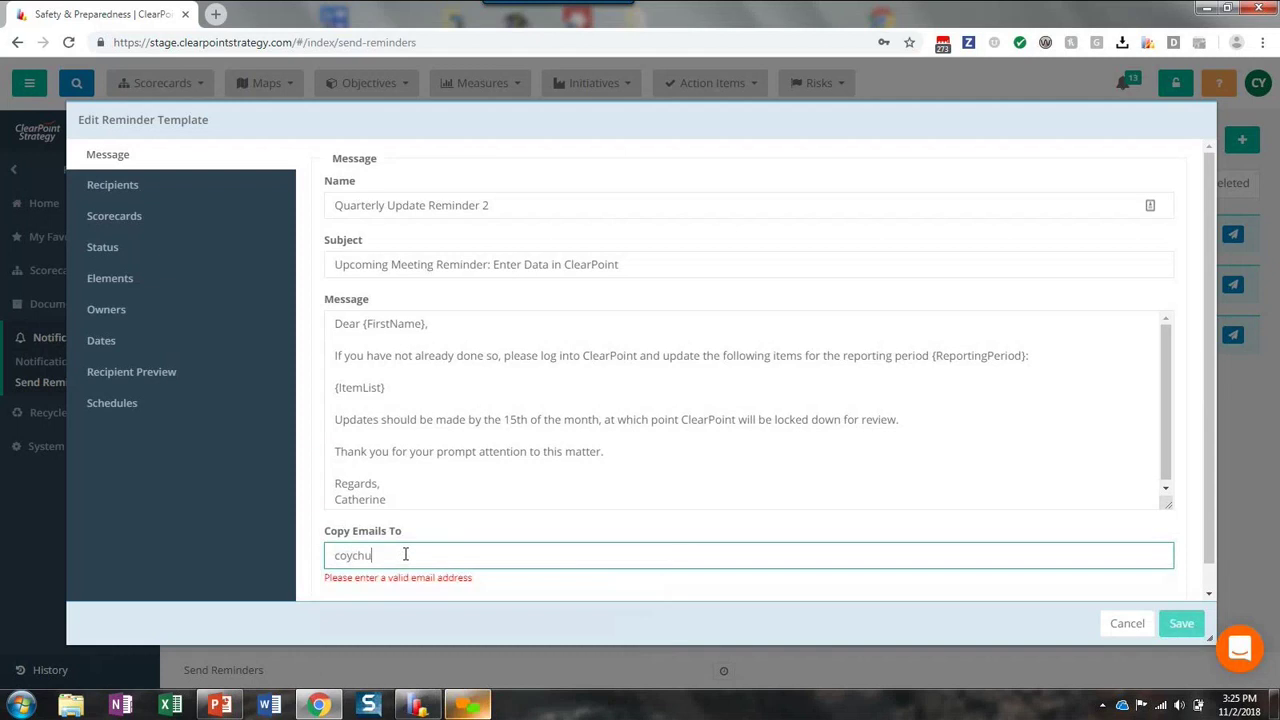
key(BackSpace)
key(BackSpace)
key(BackSpace)
key(BackSpace)
key(BackSpace)
text(yo)
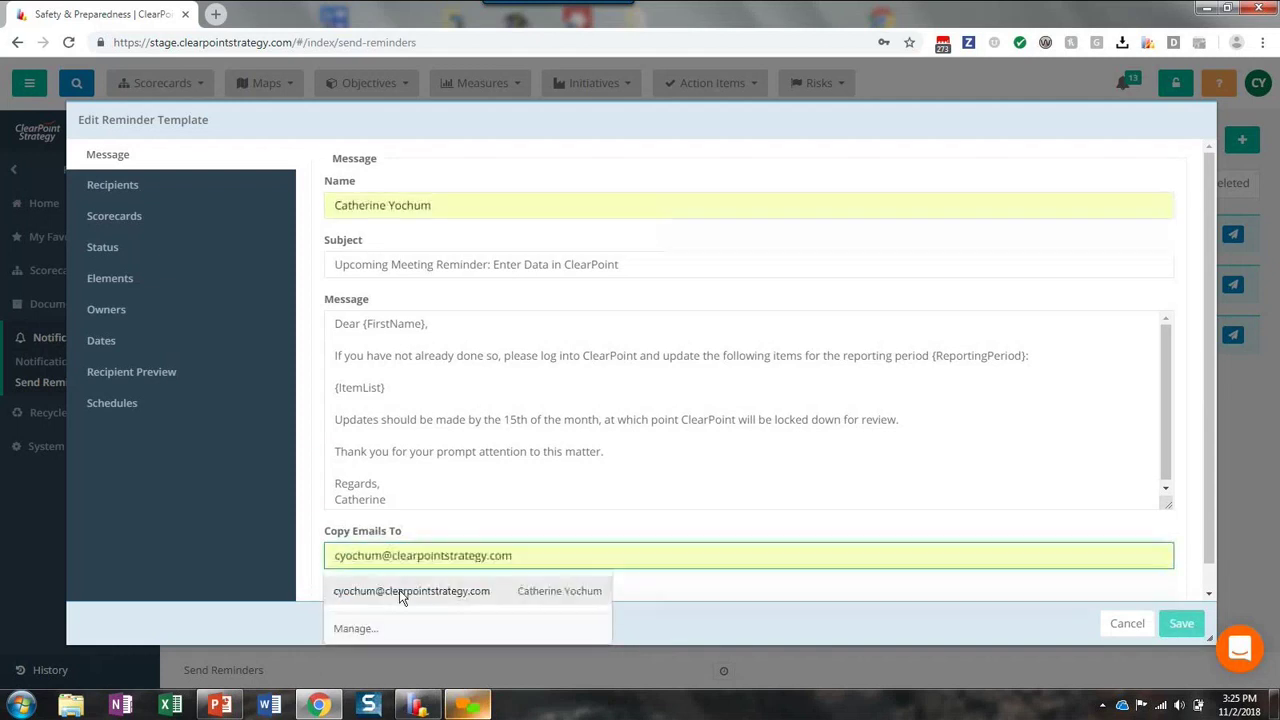
click(400, 596)
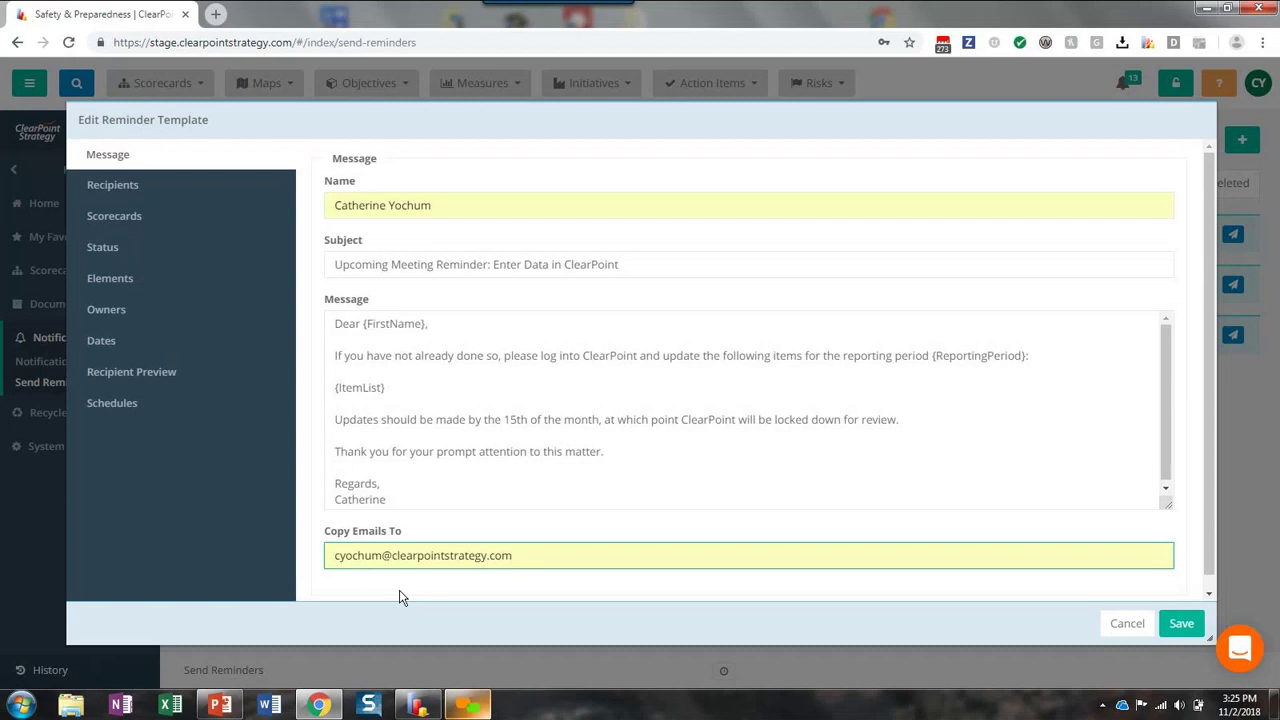
click(1125, 624)
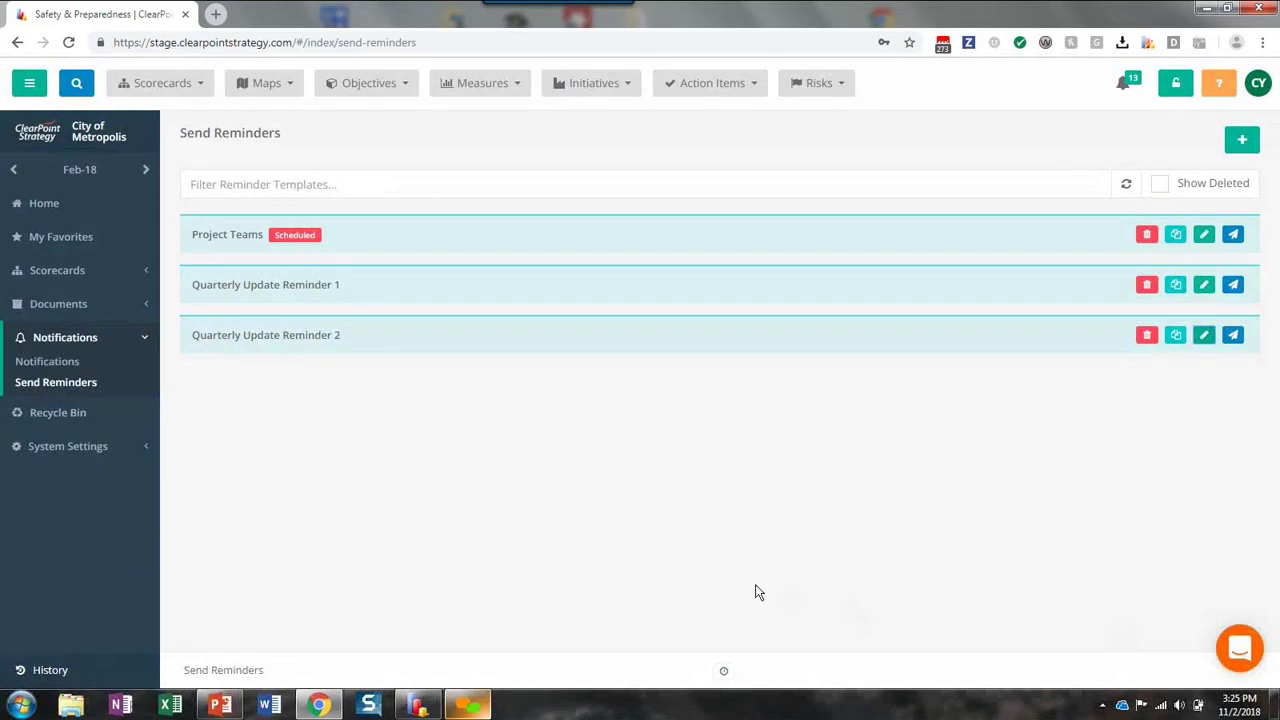
Step: Open the Feb-18 reporting period for editing and show its Auto Period Locking settings
click(70, 446)
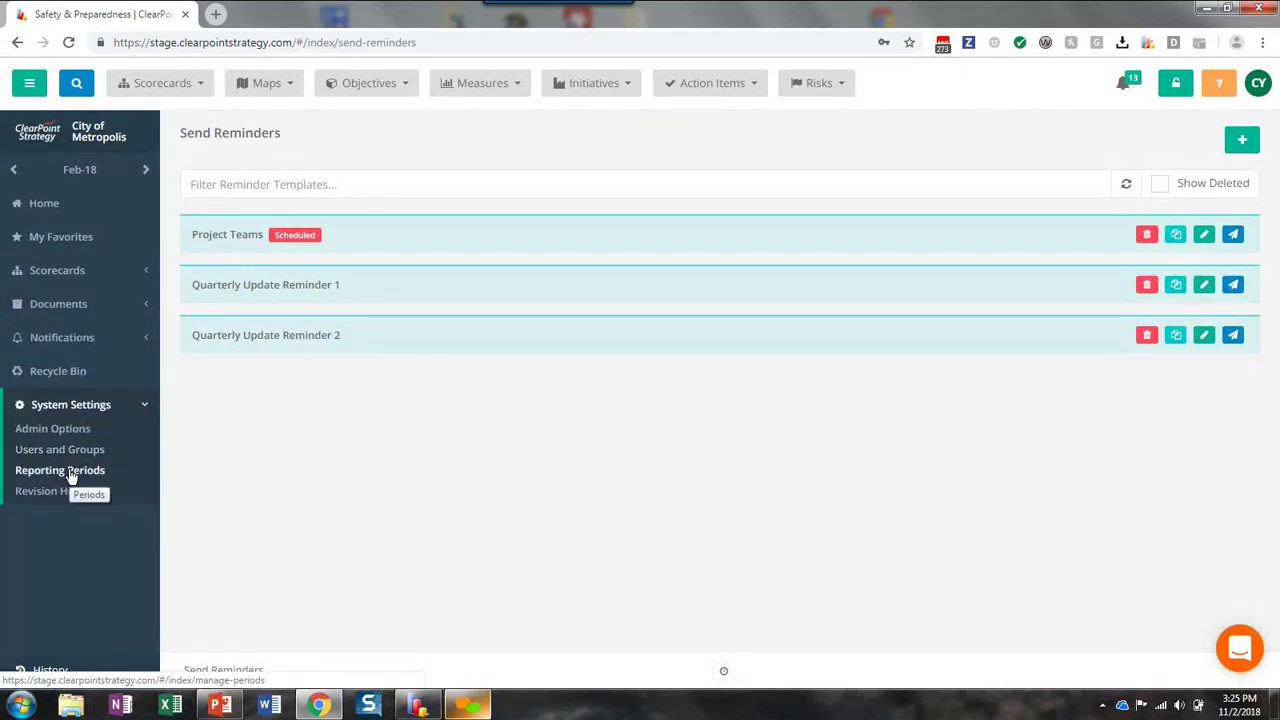
click(71, 476)
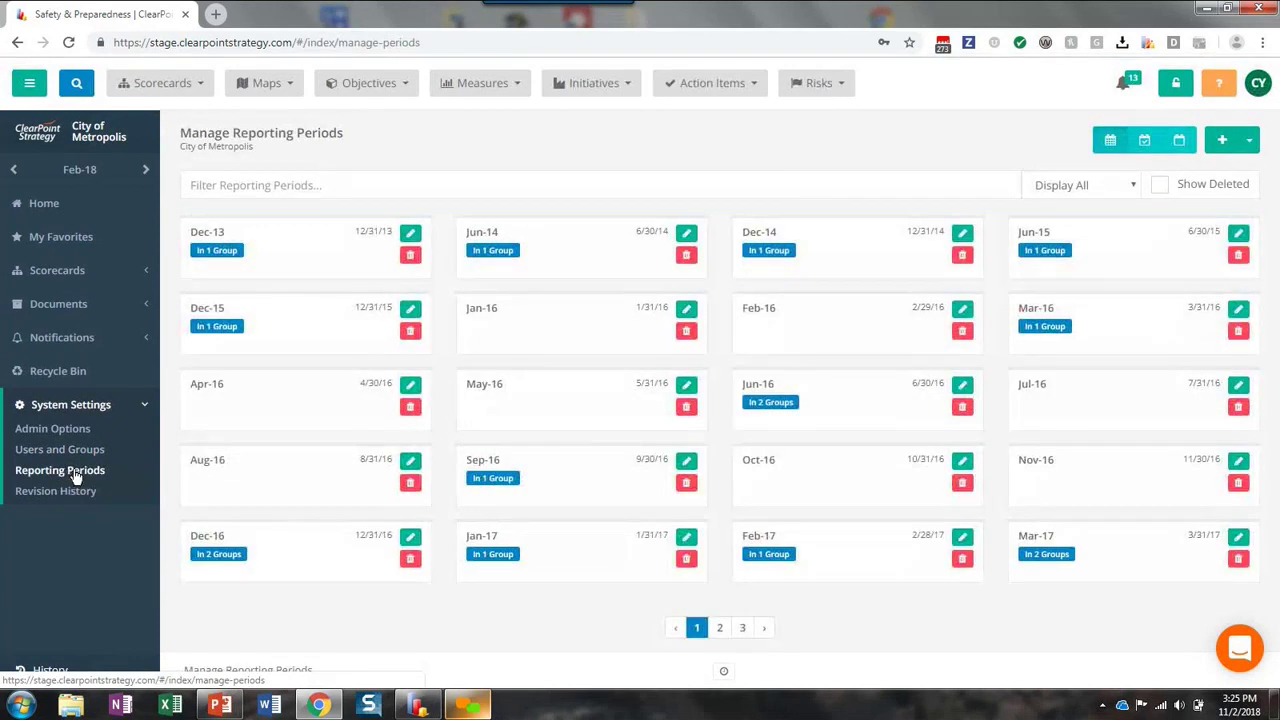
click(719, 627)
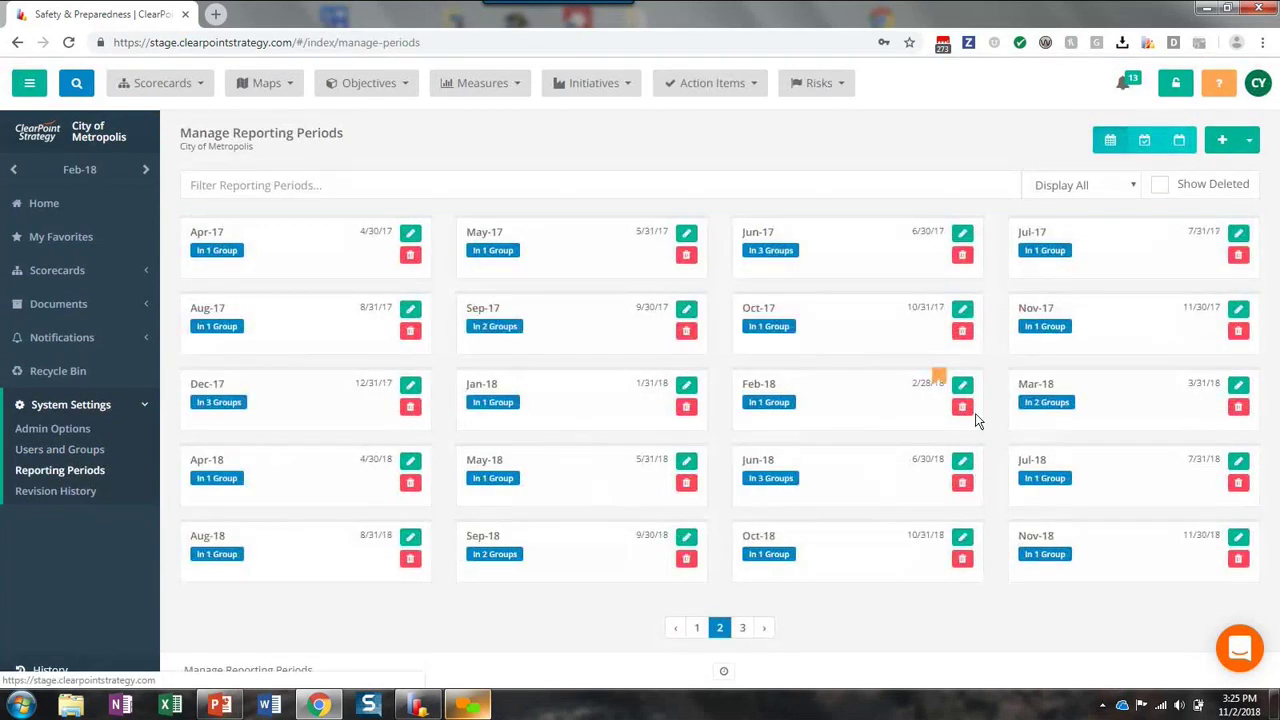
click(961, 387)
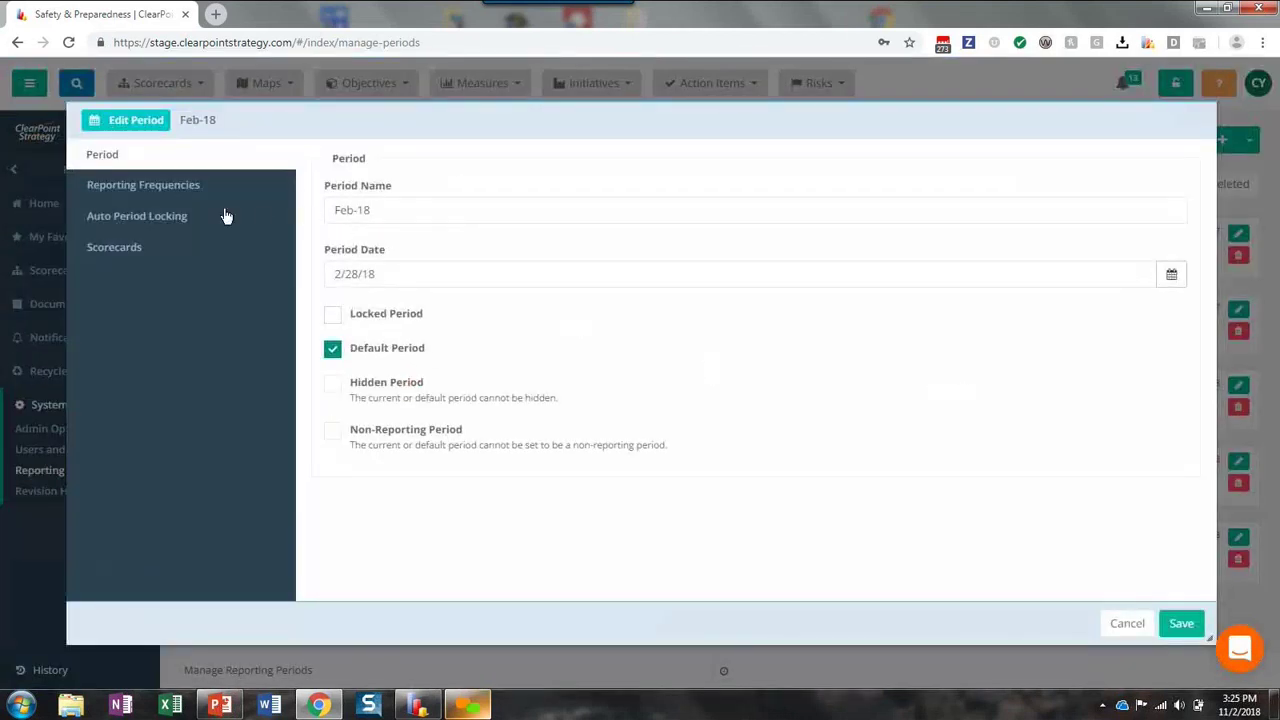
click(183, 232)
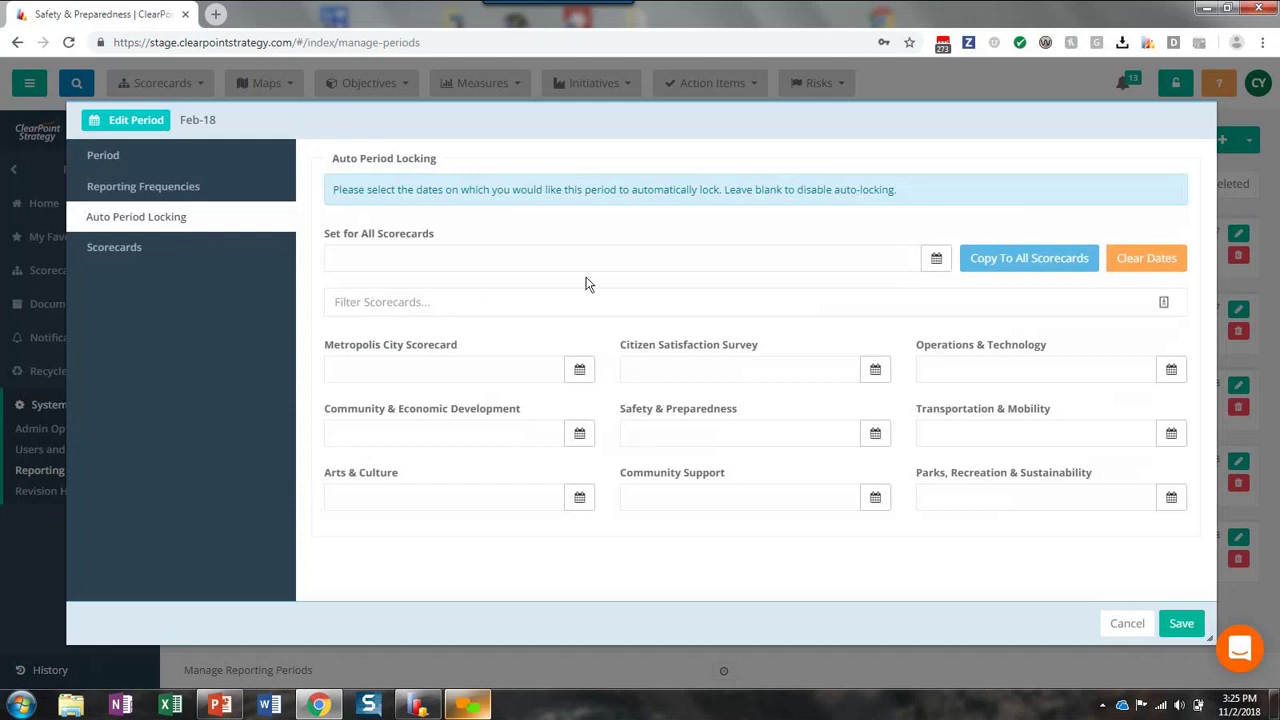
Step: Set the Feb-18 auto-lock date to 3/15/18 for all scorecards and copy it to each scorecard
click(938, 260)
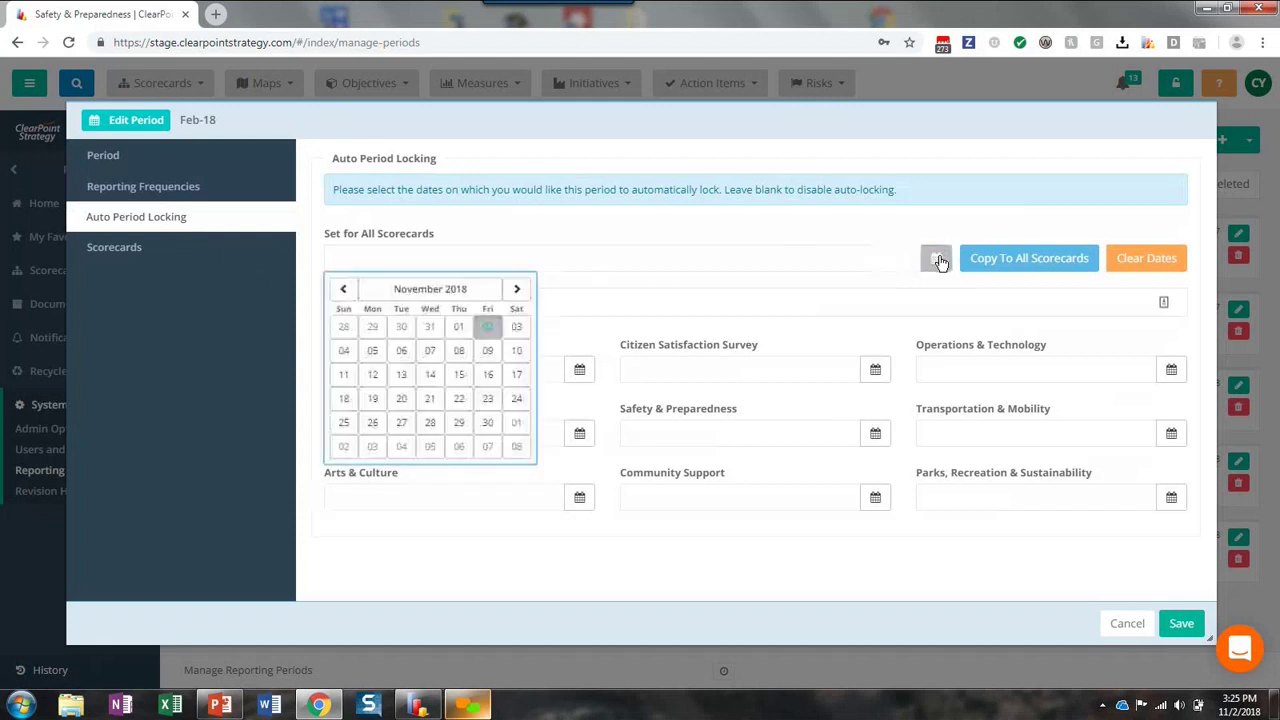
click(462, 296)
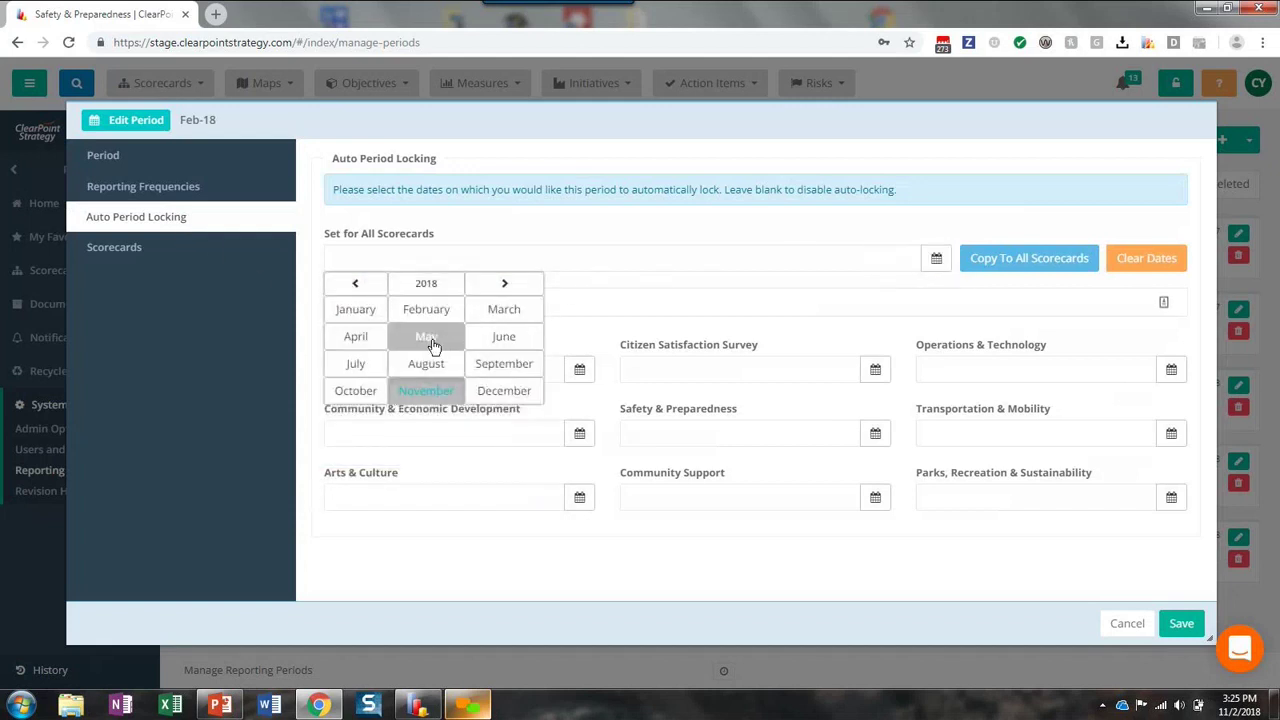
click(502, 311)
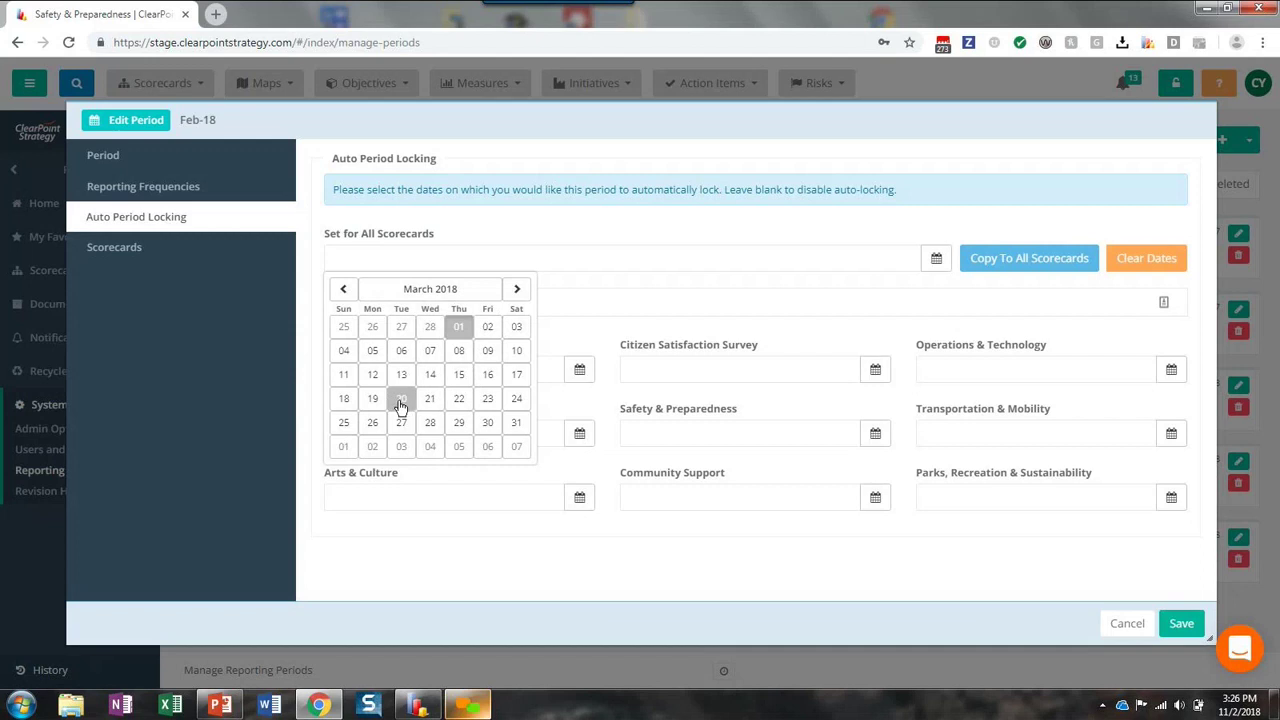
click(460, 378)
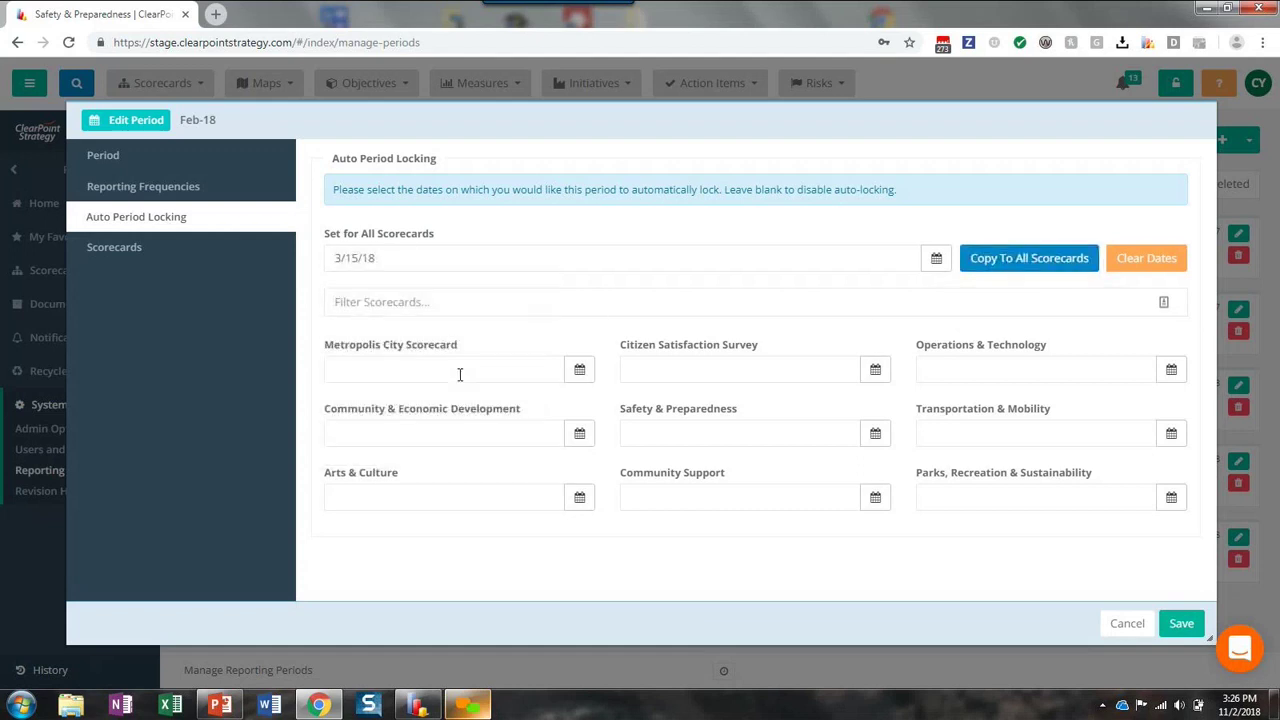
click(1051, 259)
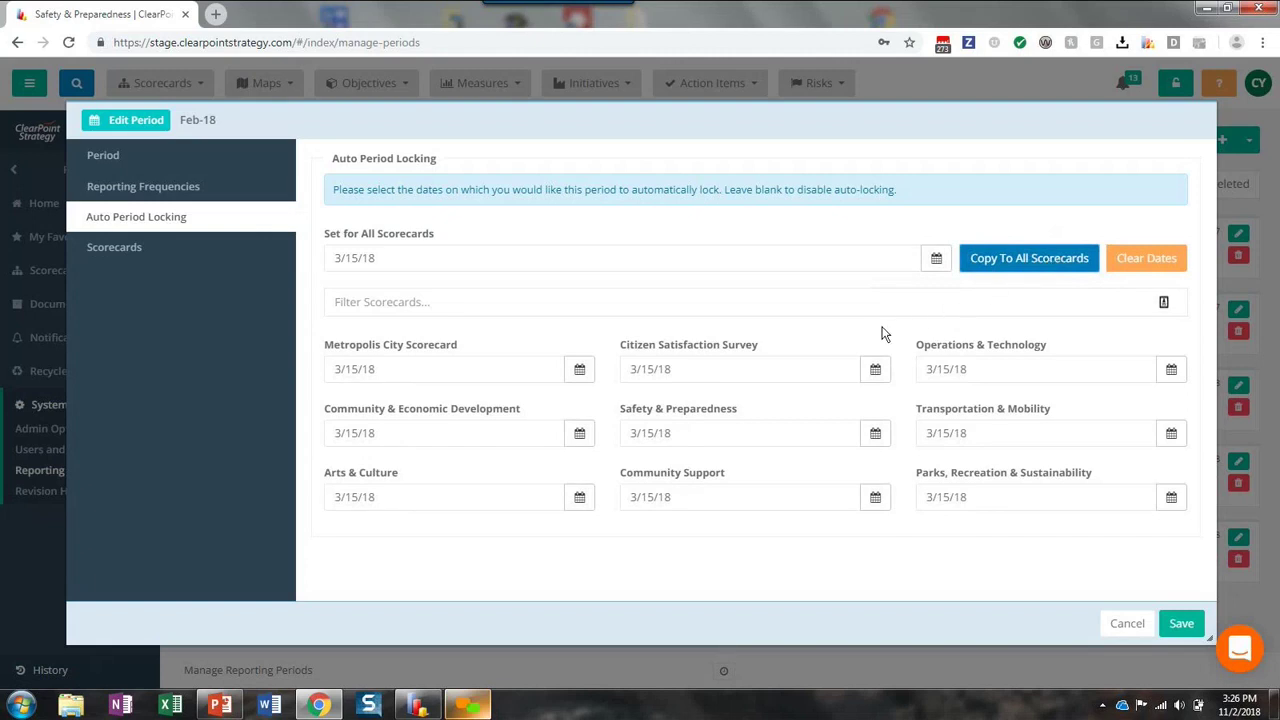
Step: Set the Citizen Satisfaction Survey's auto-lock date to 3/19/18 and save the period
click(875, 376)
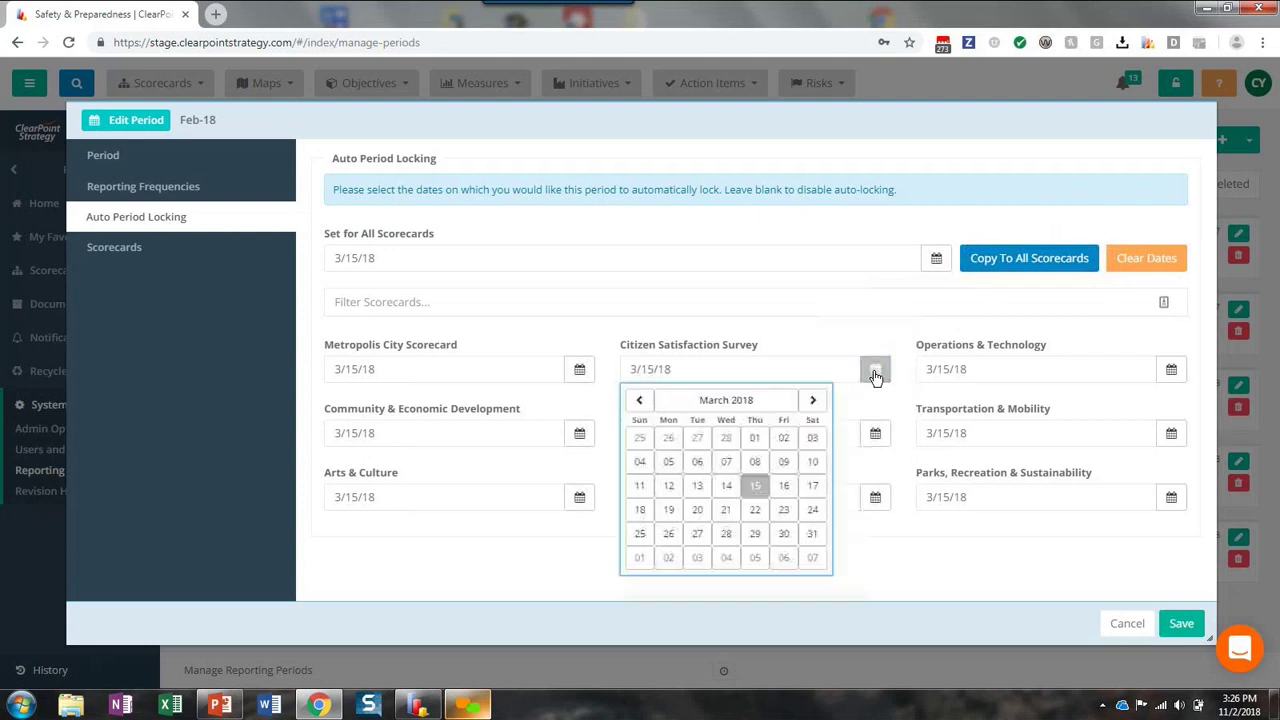
click(667, 510)
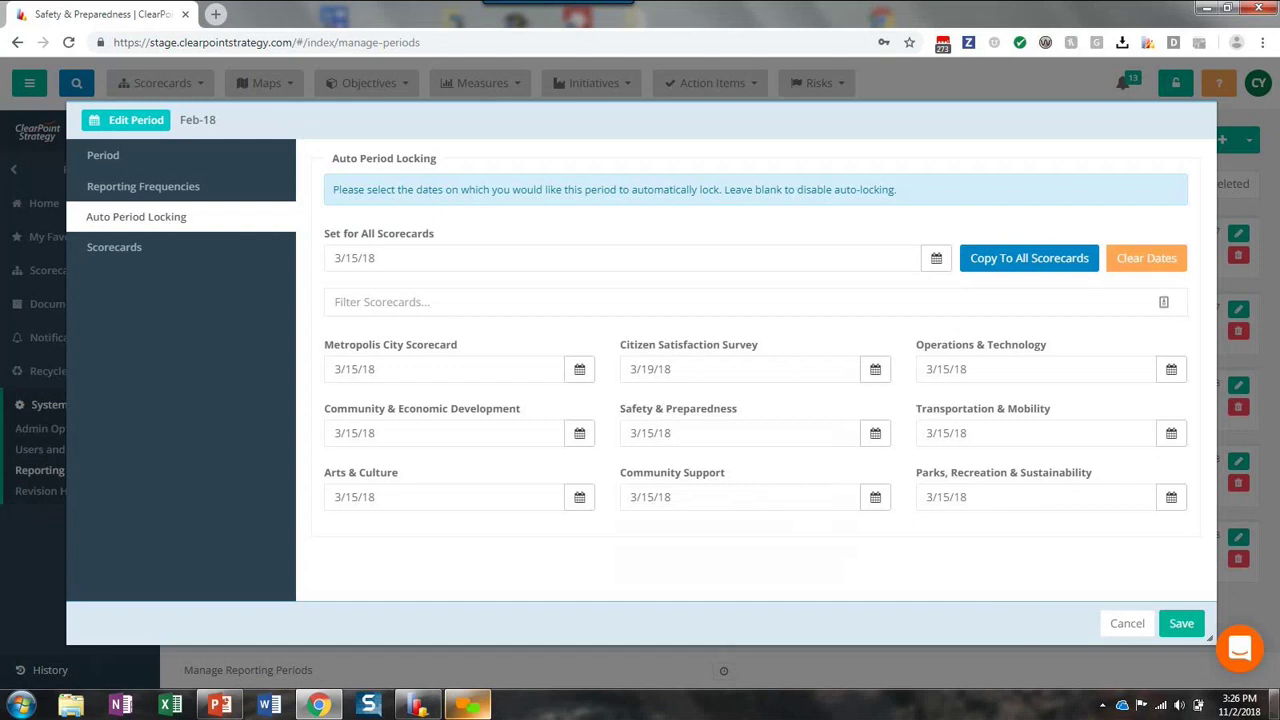
click(1179, 628)
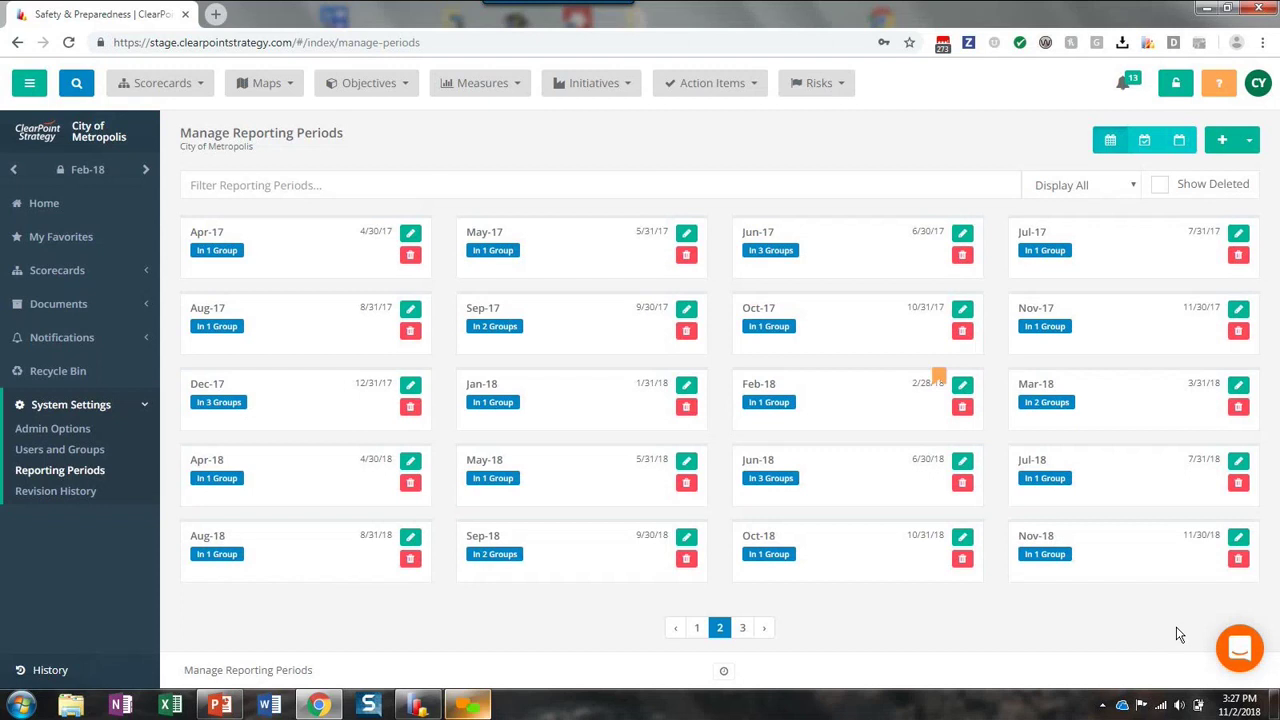
Step: Add a schedule named "Quarterly Draft Report" to the Quarterly Strategy Report briefing book template
click(35, 310)
click(36, 333)
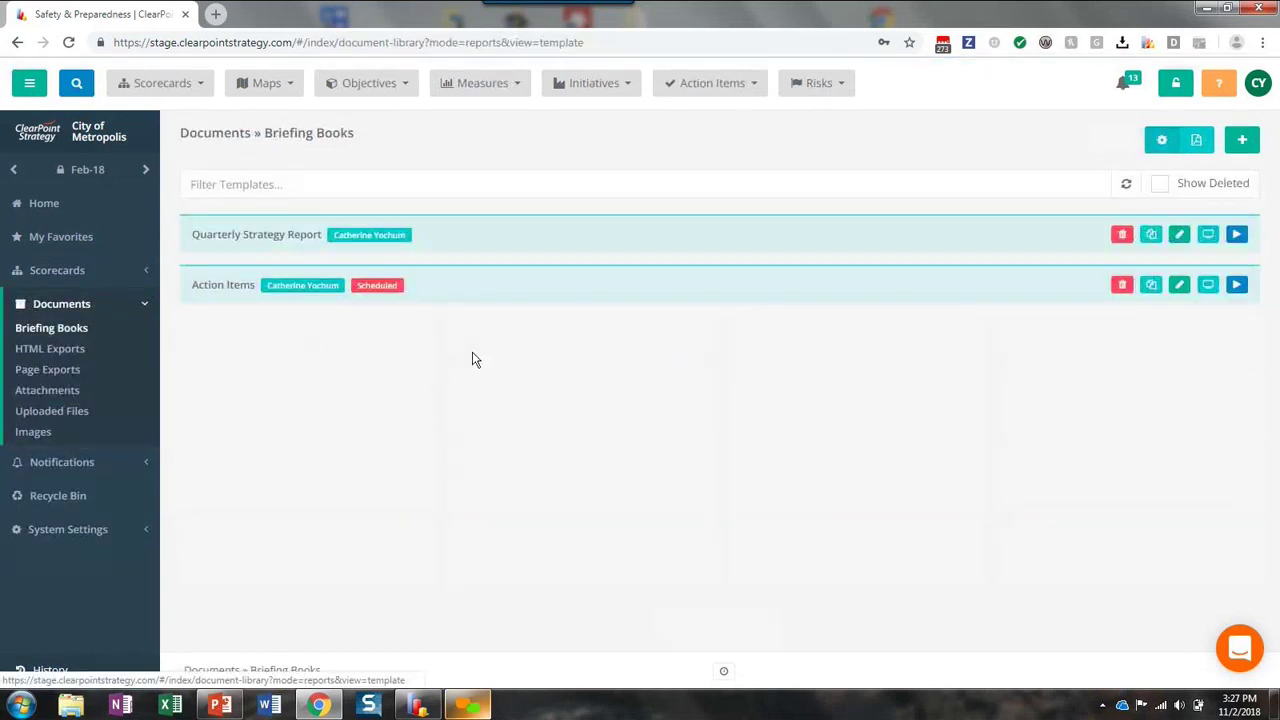
click(1188, 237)
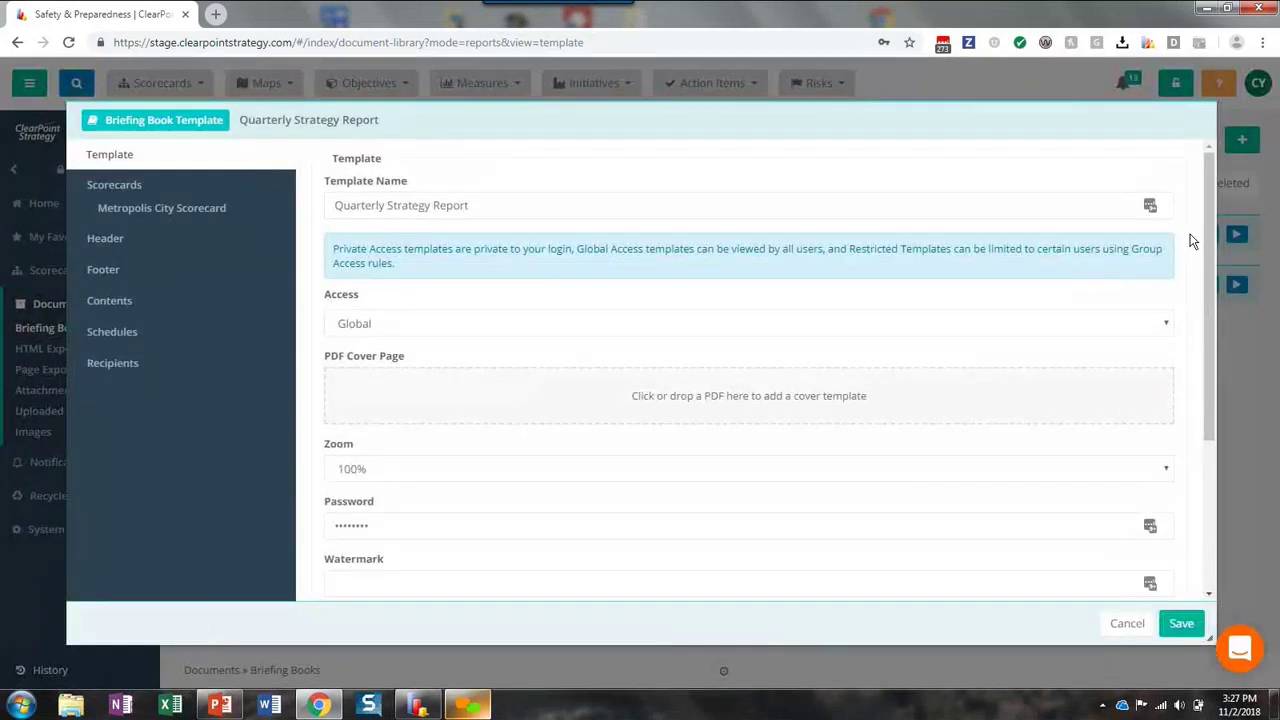
click(181, 342)
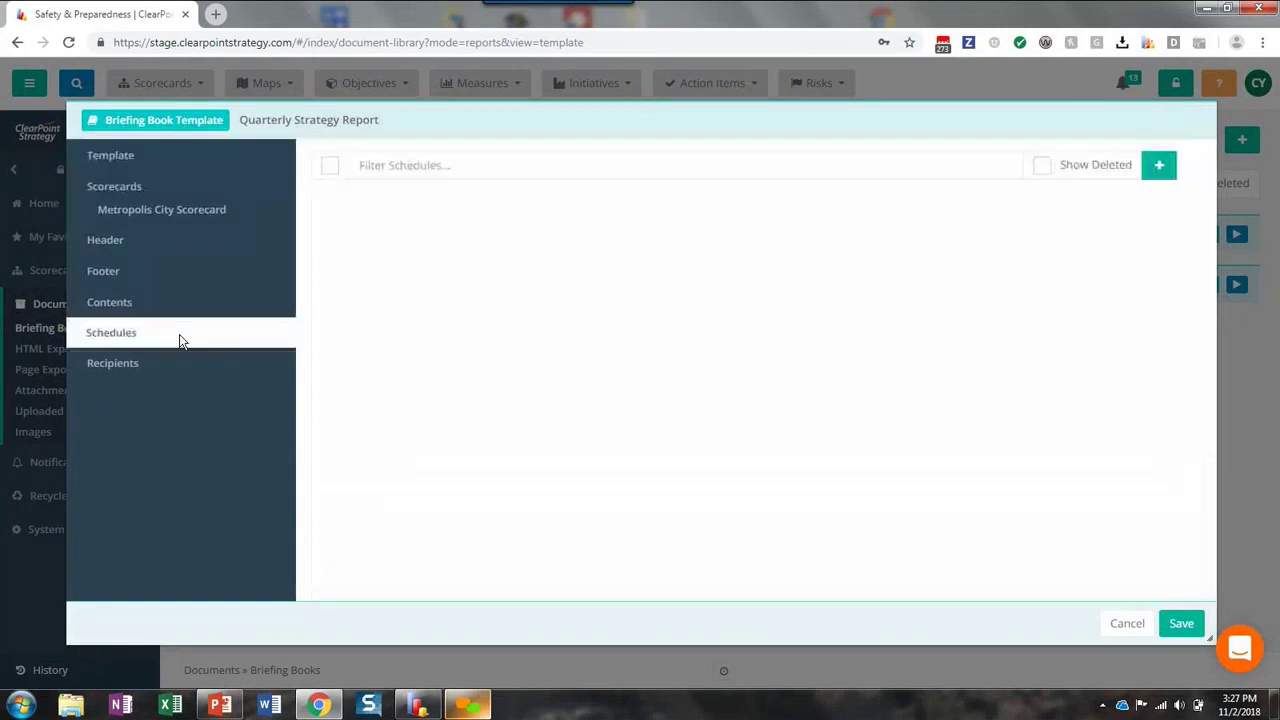
click(1148, 176)
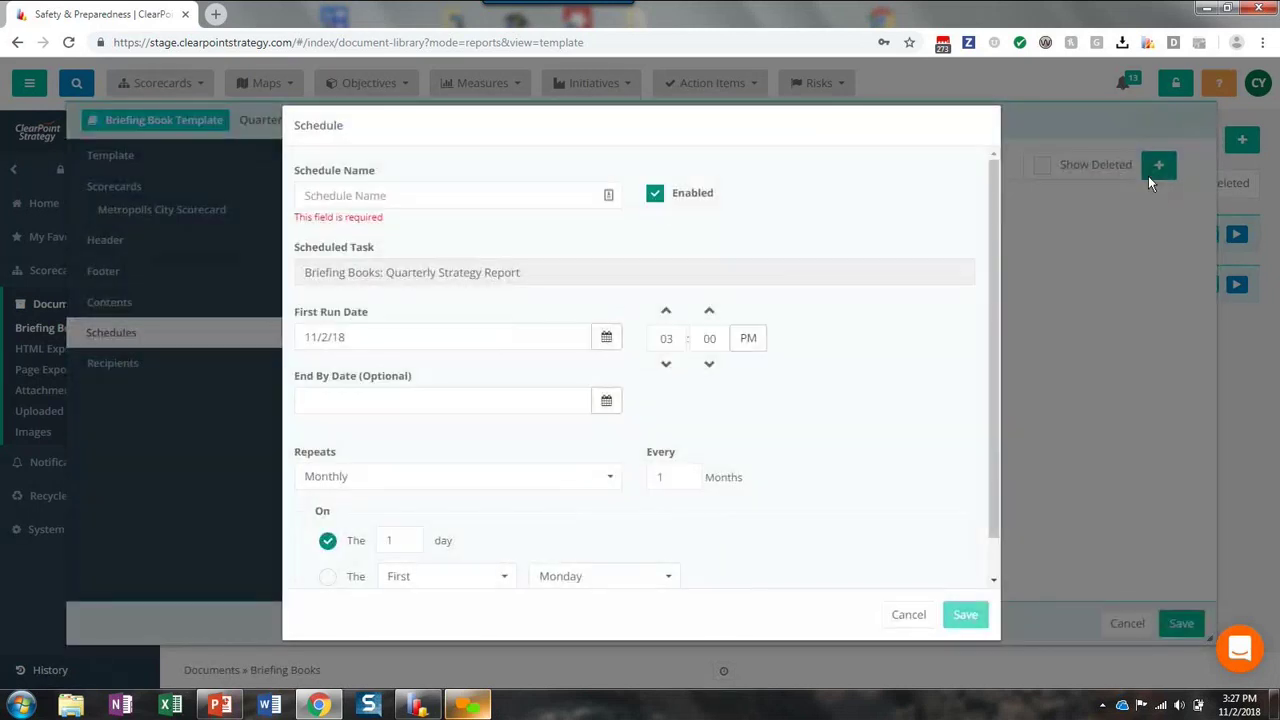
click(453, 195)
text(Quarterly Draft Report)
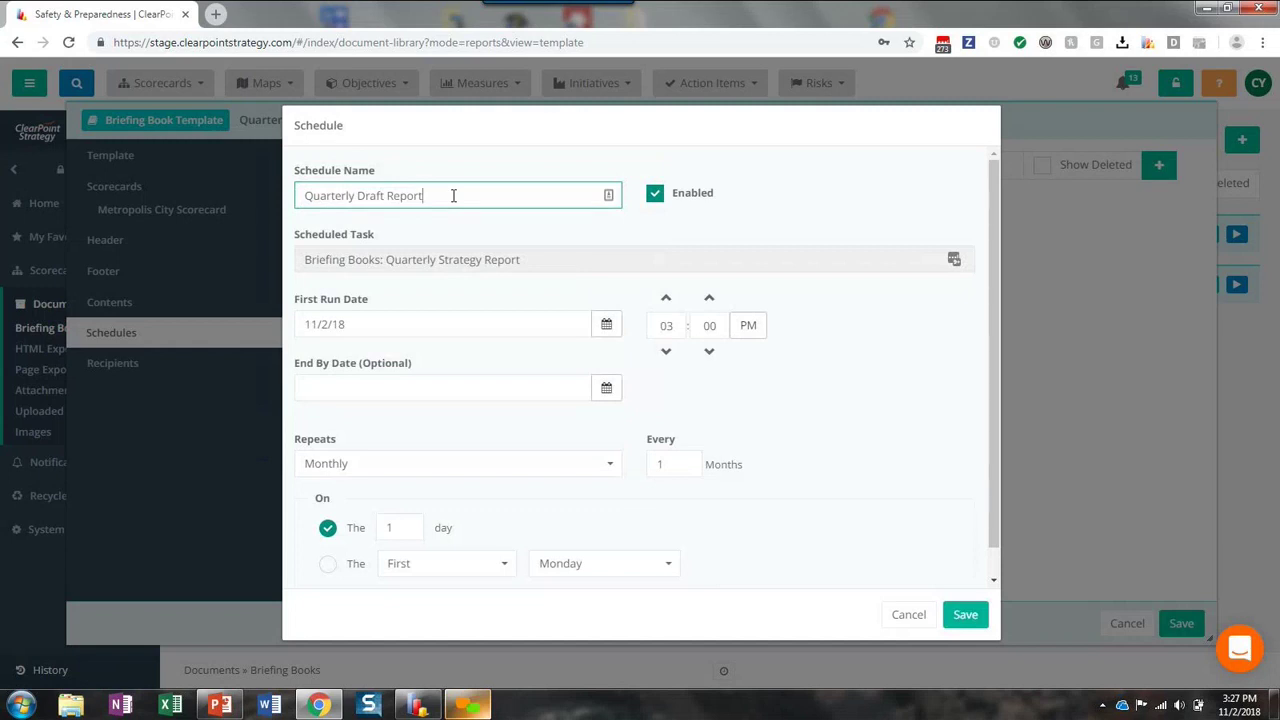
Step: Set the schedule's first run date to 12/16/18 and its monthly repeat to day 16
click(606, 324)
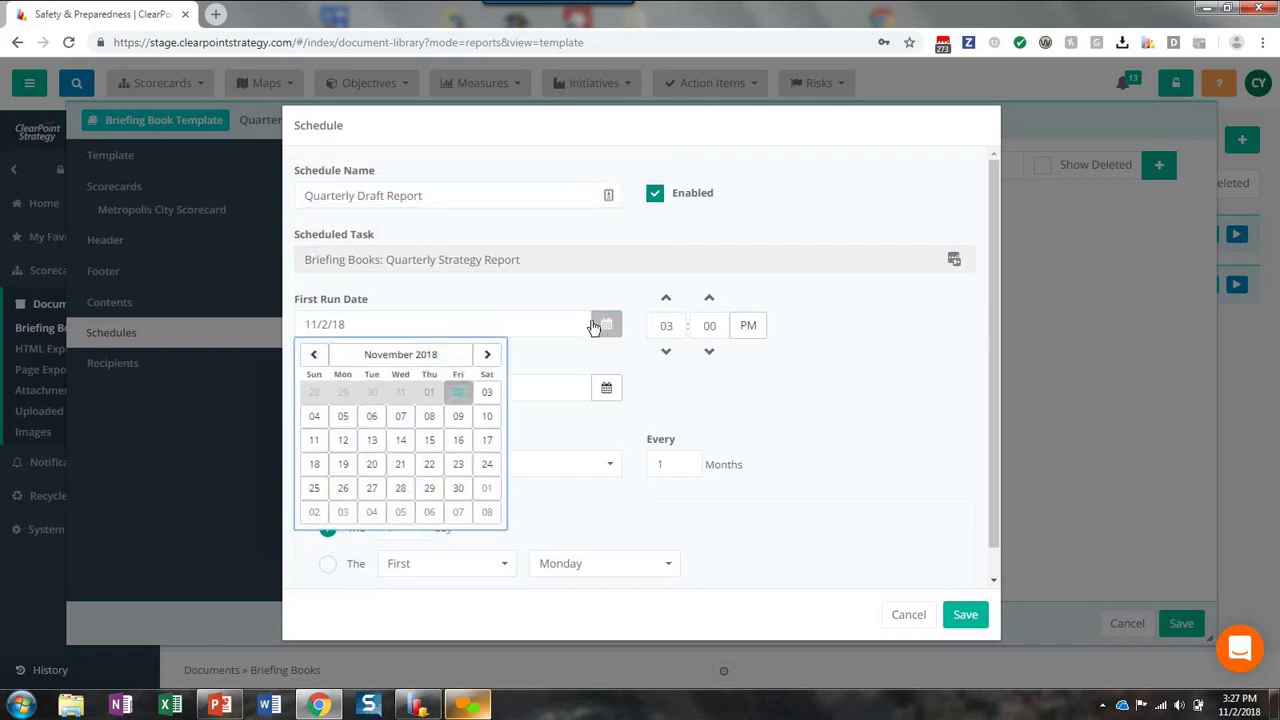
click(487, 354)
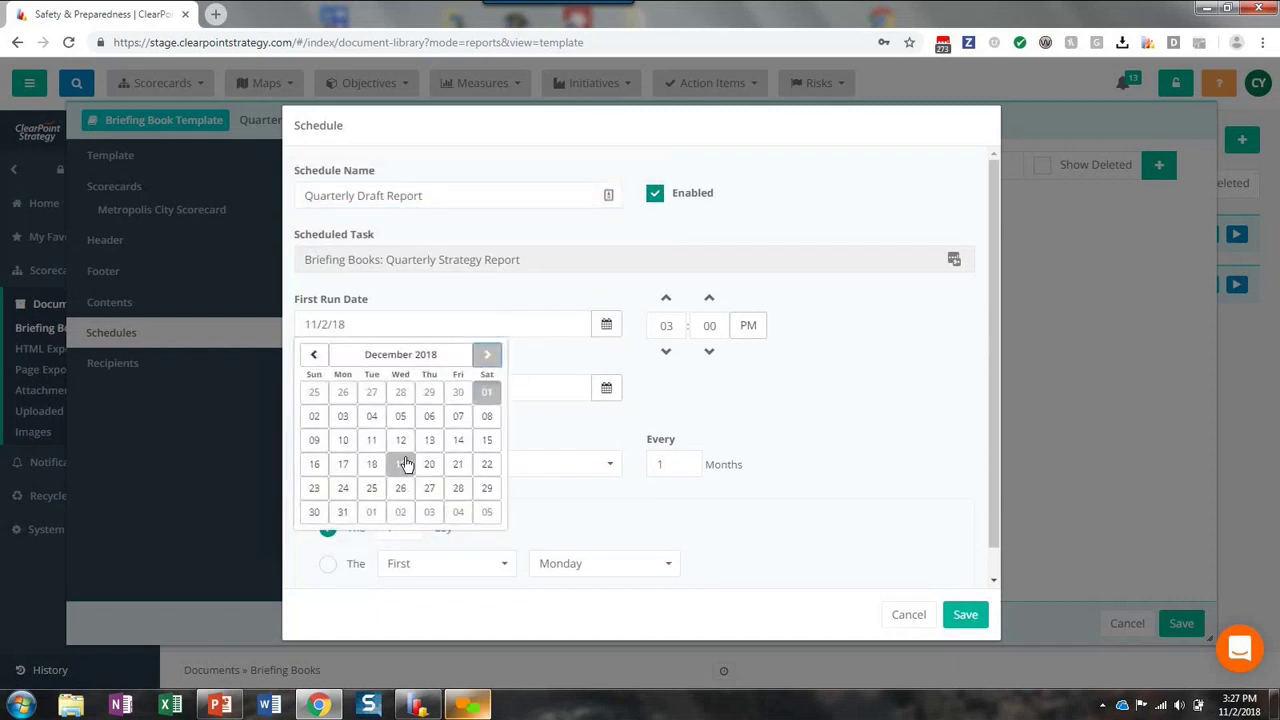
click(314, 464)
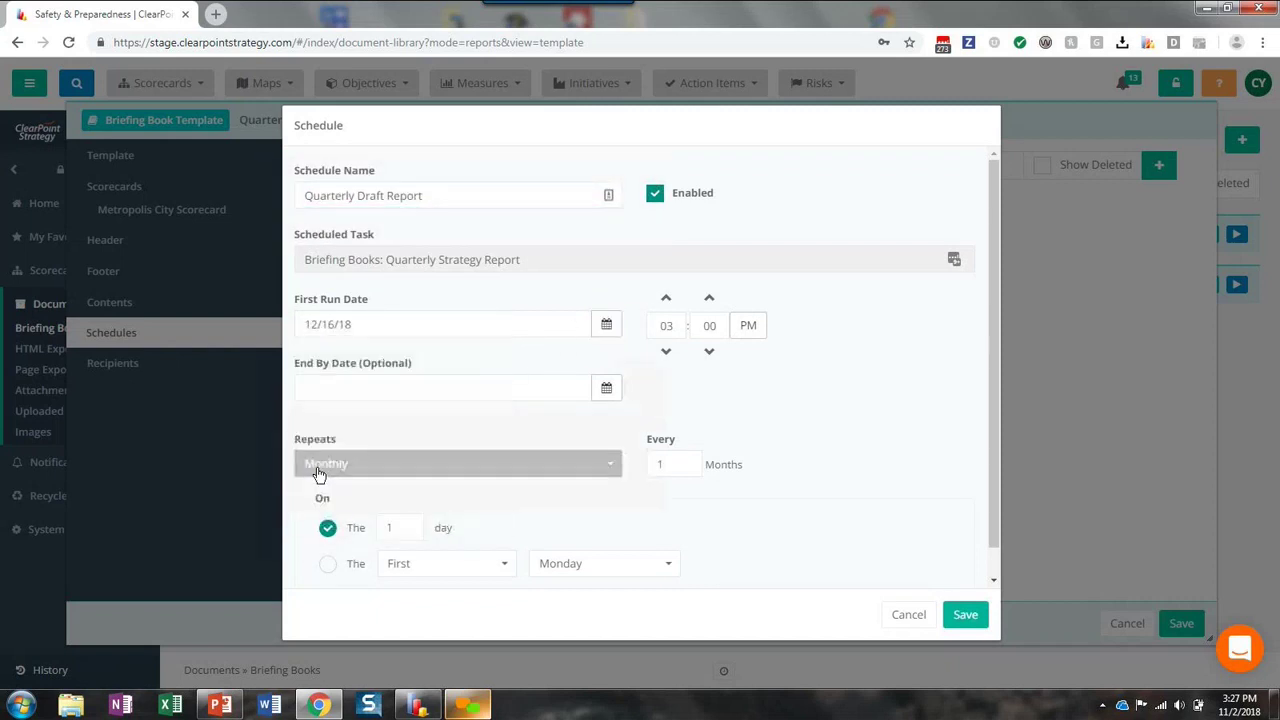
click(391, 528)
text(6)
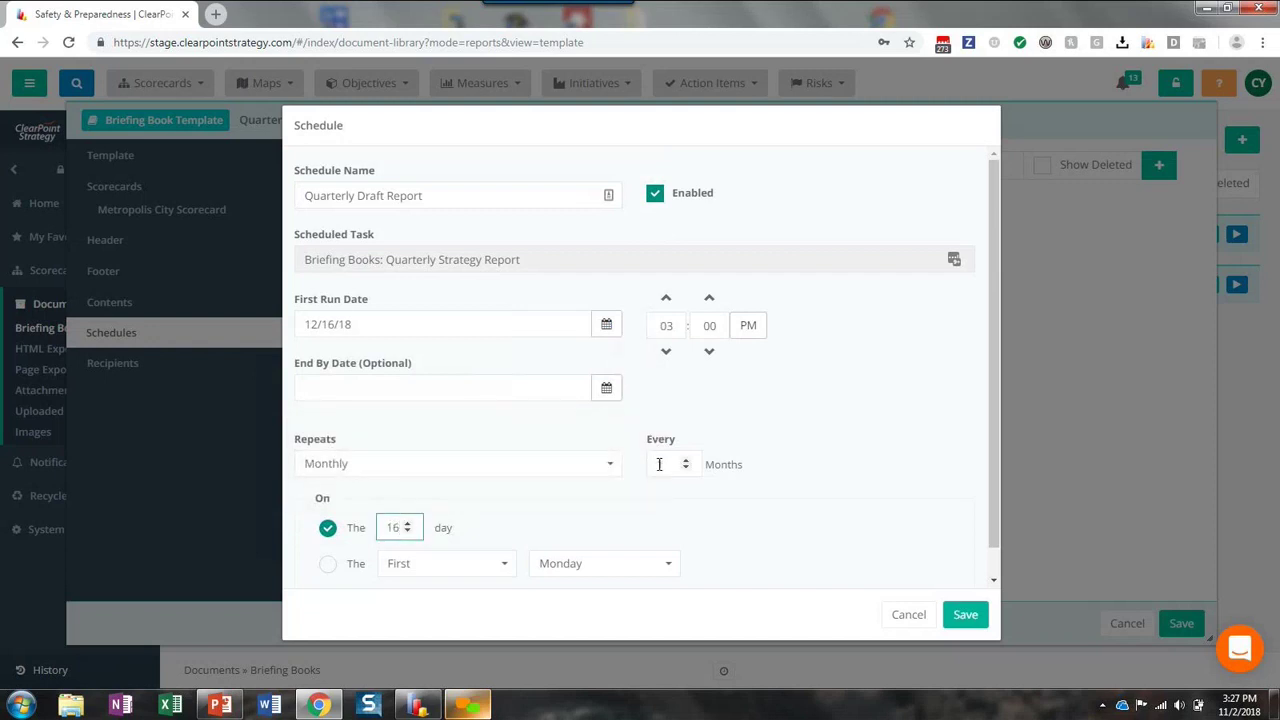
Step: Make the schedule repeat every 3 months with a 7:00 AM run time, and save it
click(663, 465)
key(BackSpace)
text(3)
click(667, 354)
click(667, 354)
click(667, 354)
click(667, 354)
click(667, 354)
click(667, 354)
click(667, 354)
click(962, 616)
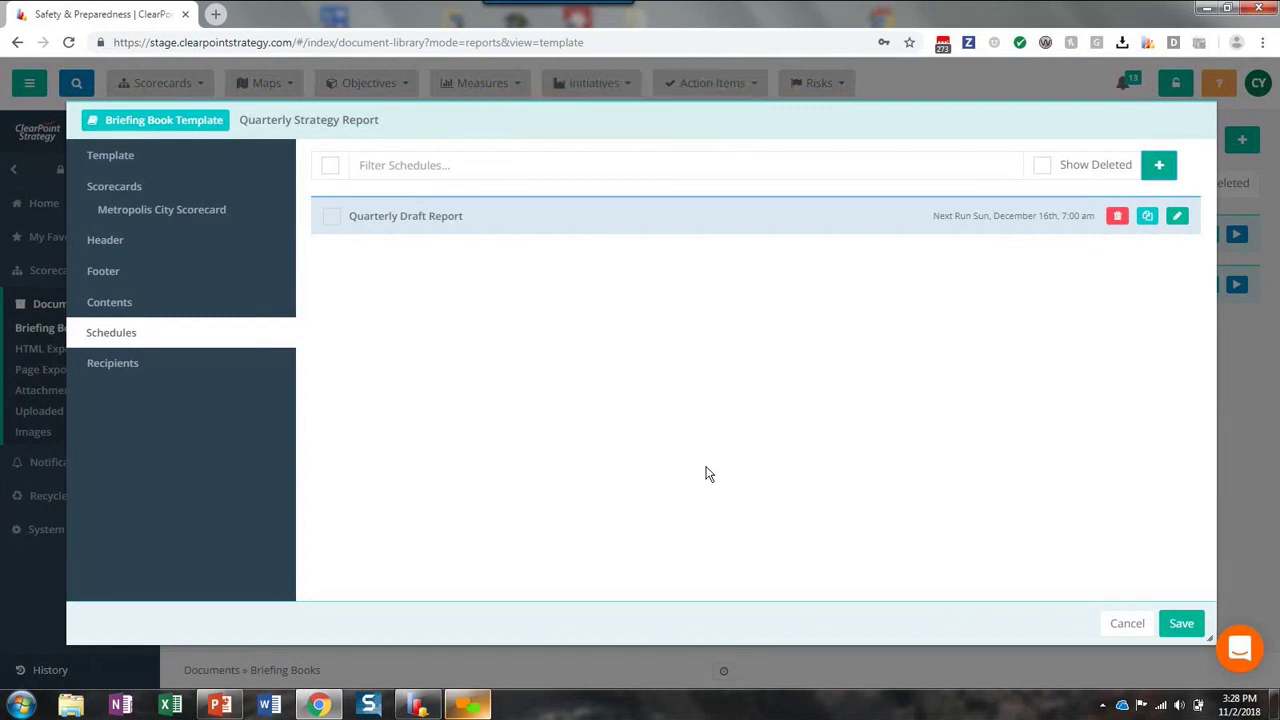
Step: Add one more user to the Quarterly Strategy Report's recipients and save the template
click(130, 367)
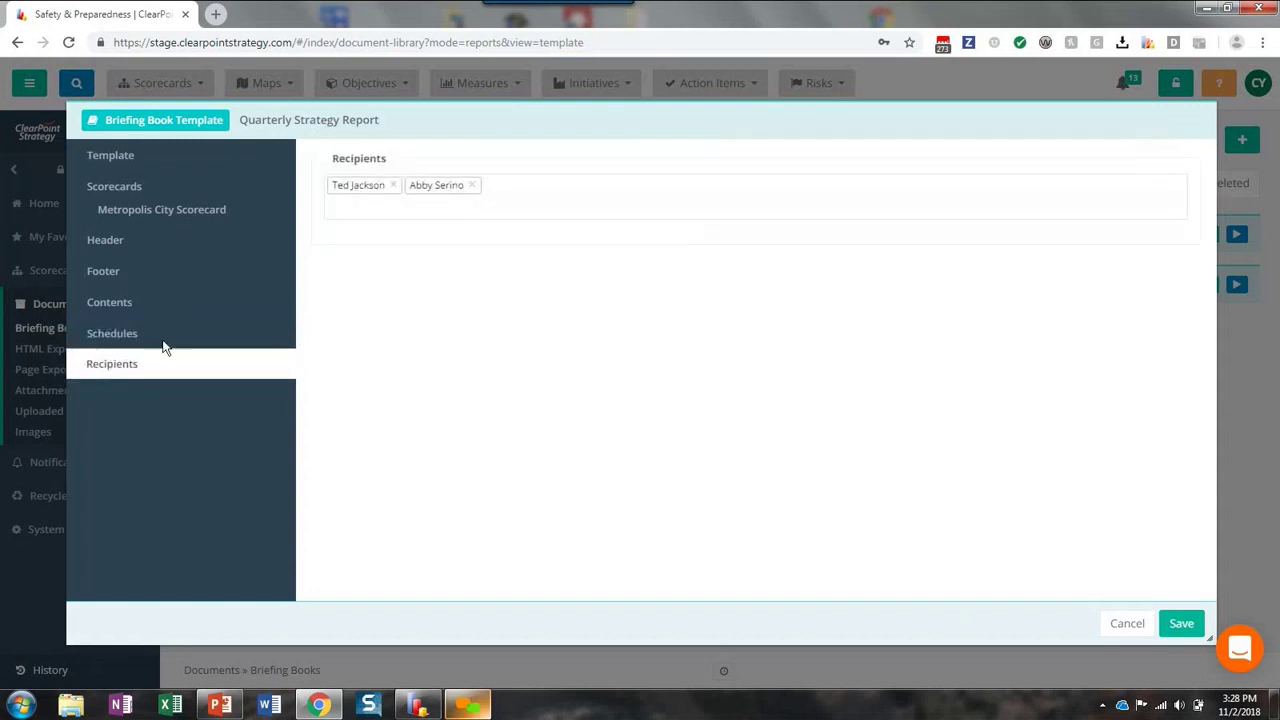
click(396, 200)
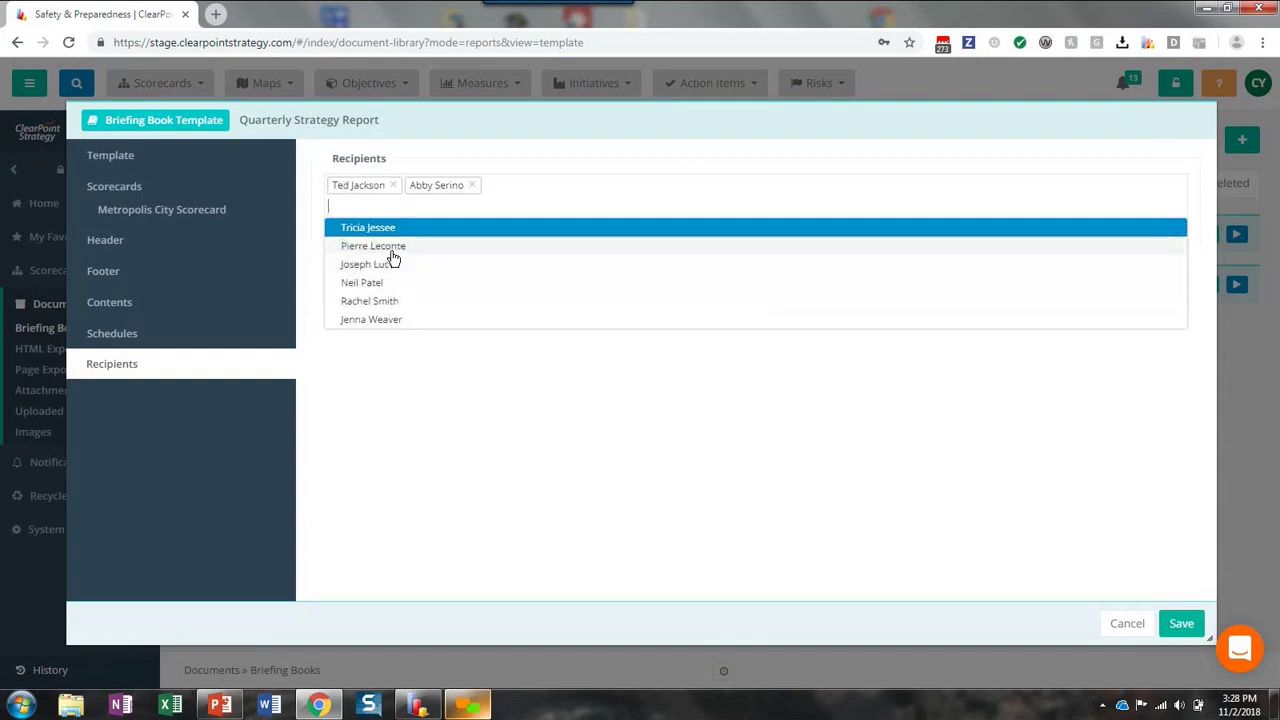
click(393, 256)
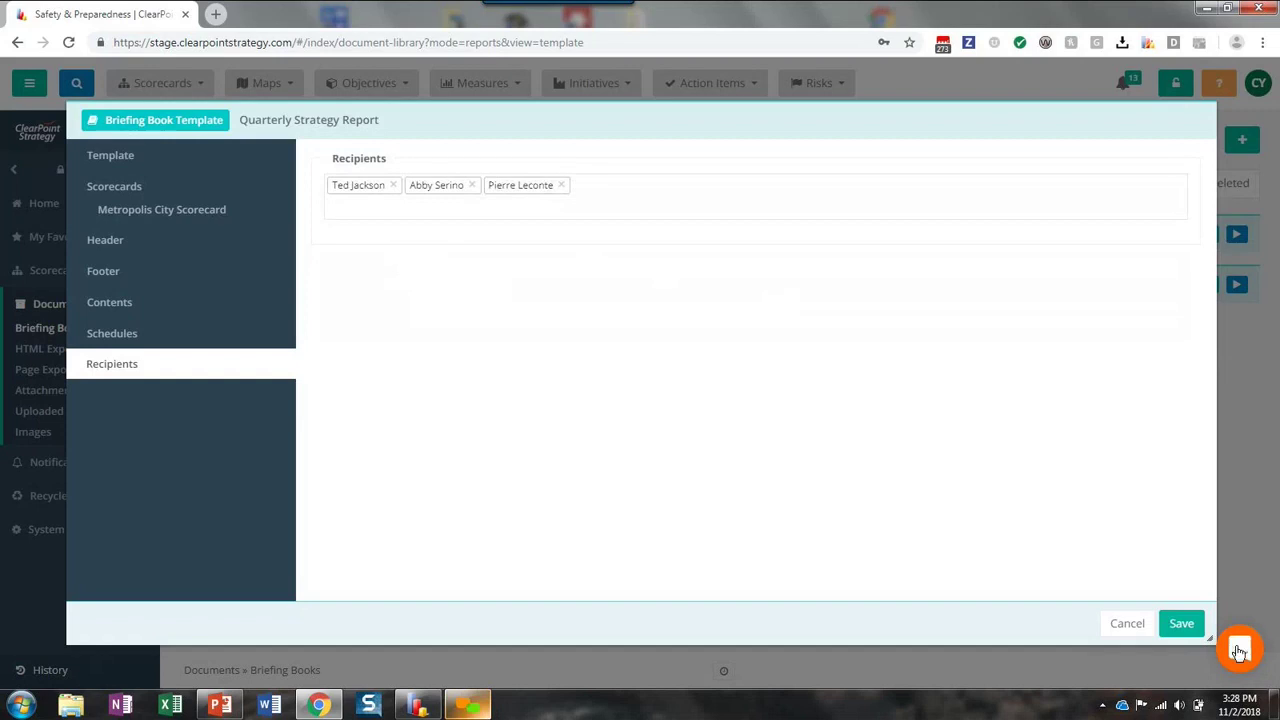
click(1181, 624)
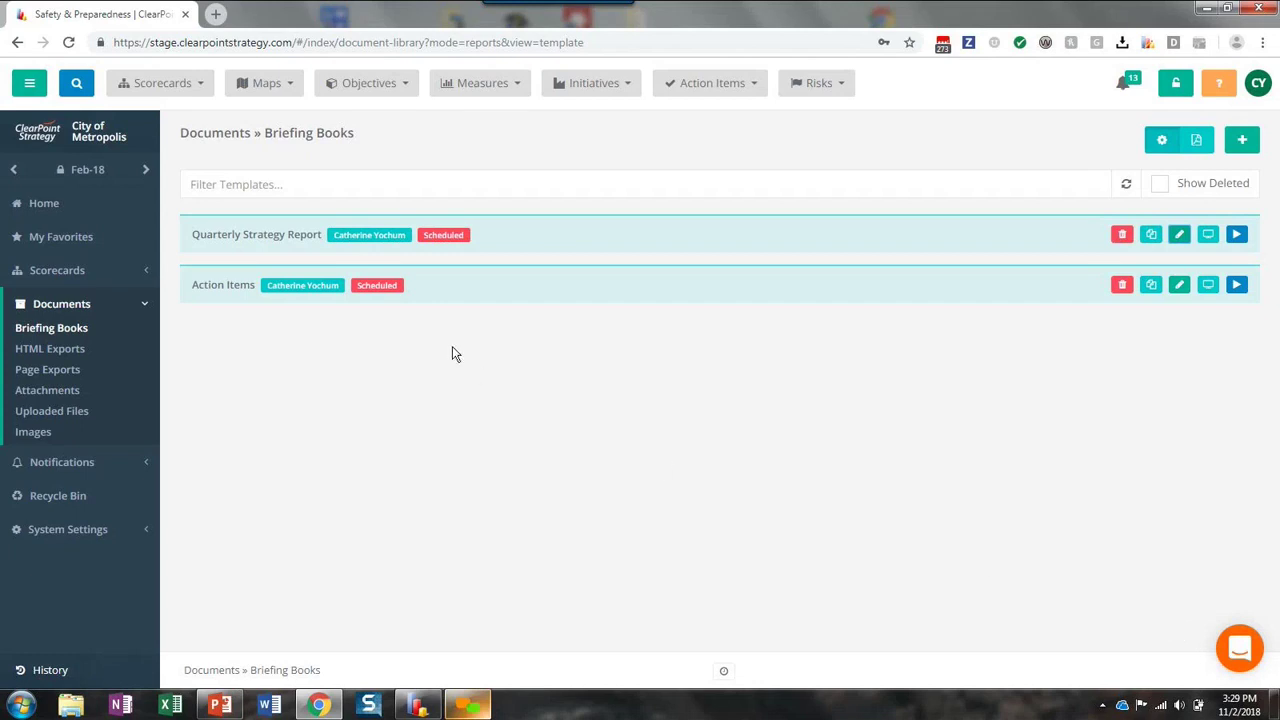
Step: Open the Metropolis City Scorecard's Action Item Progress report and examine the items' status and dates
click(101, 281)
click(87, 298)
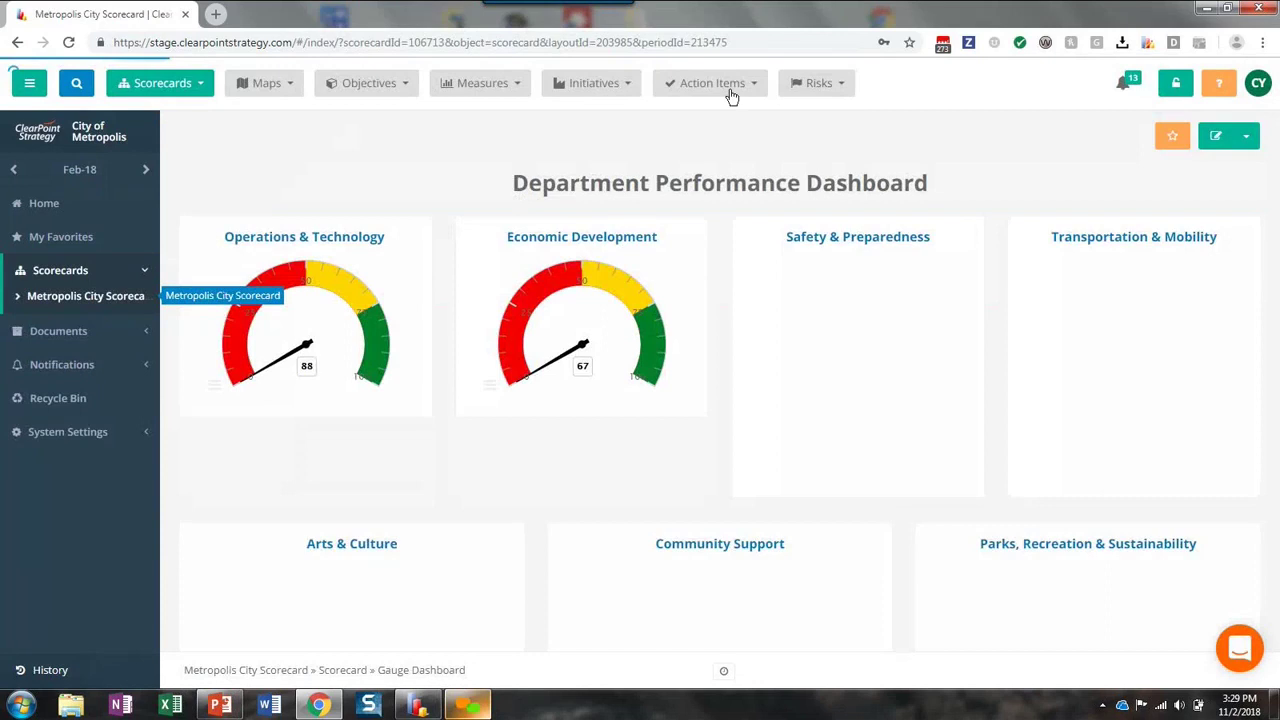
click(730, 89)
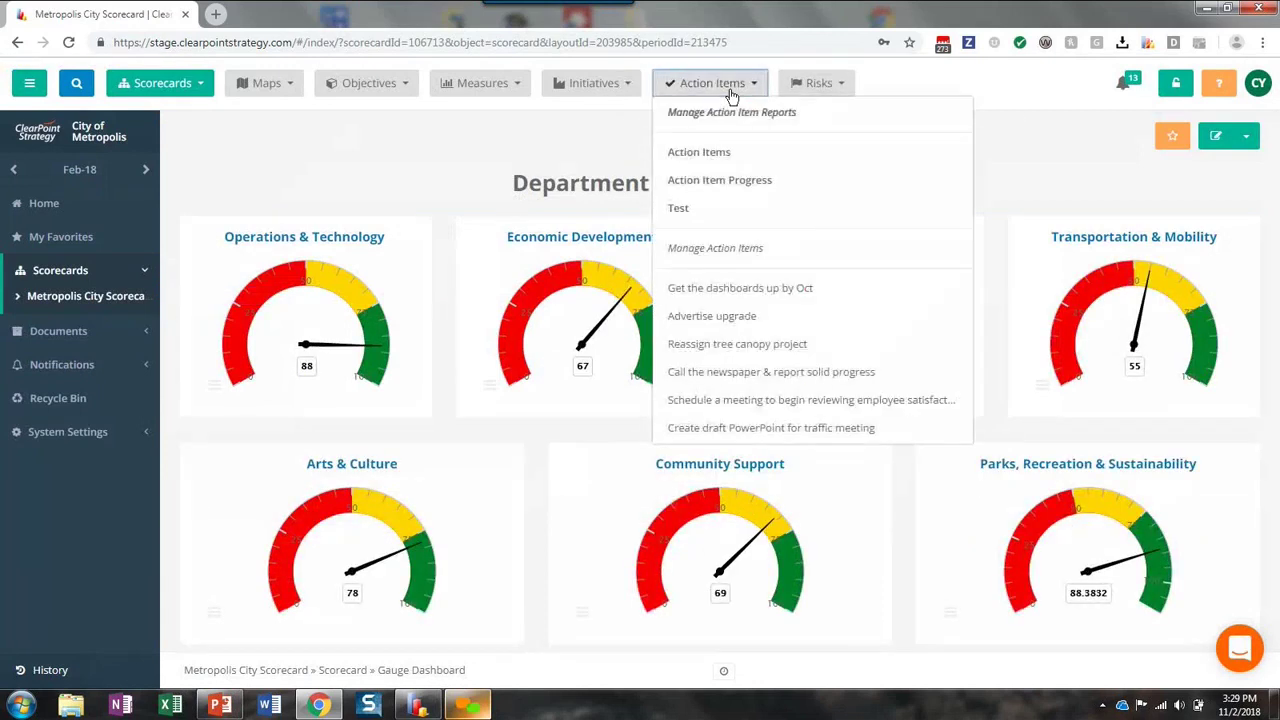
click(742, 180)
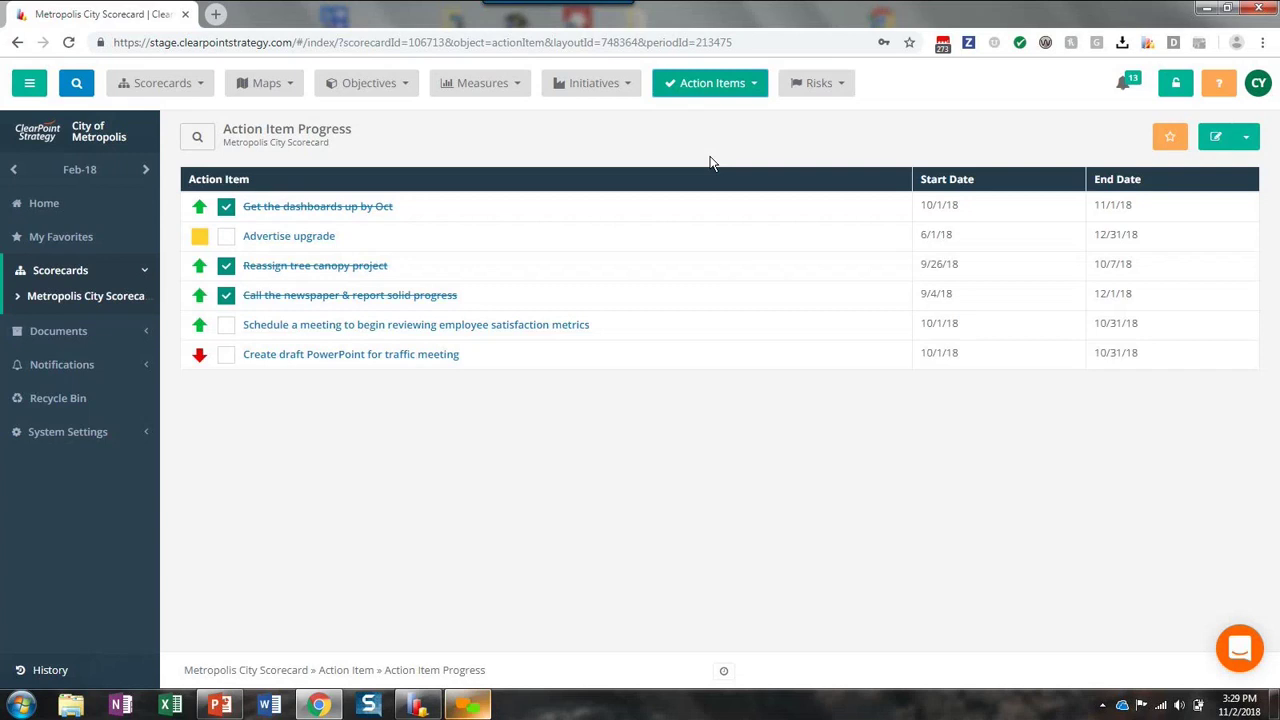
Step: Review the schedule and recipients of the Action Items briefing book template, and close it without saving
click(100, 333)
click(78, 336)
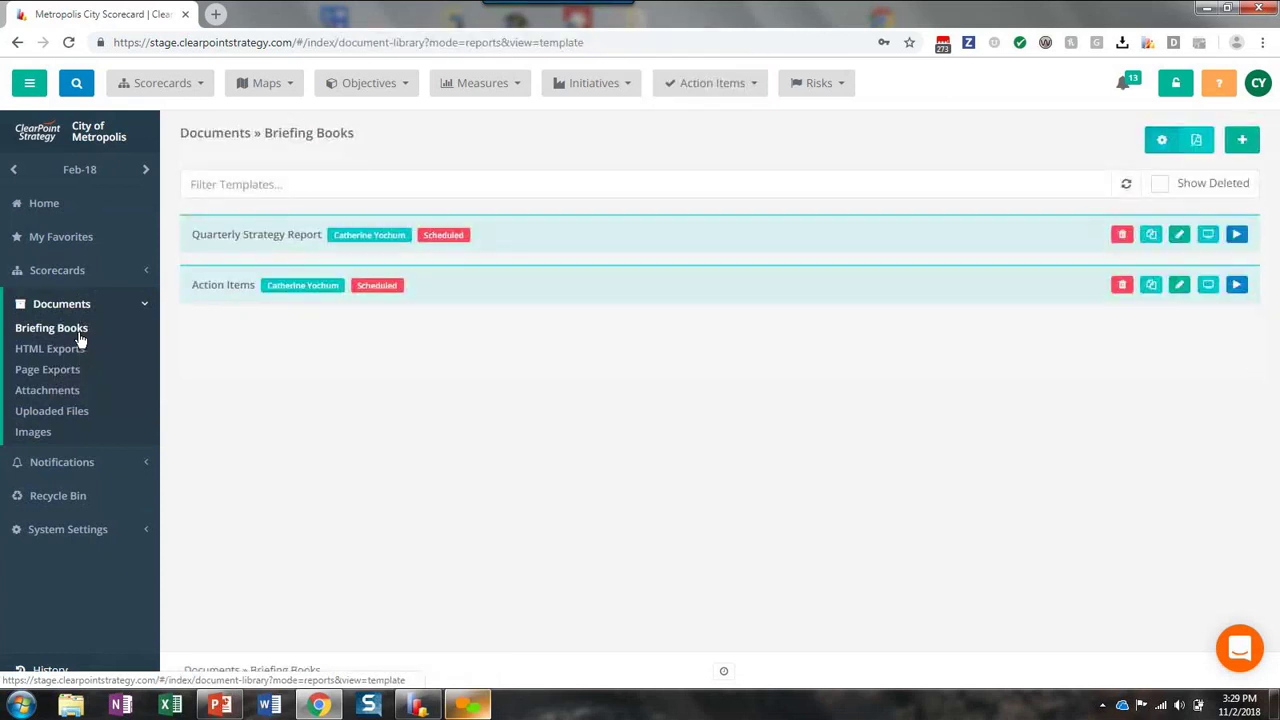
click(1182, 286)
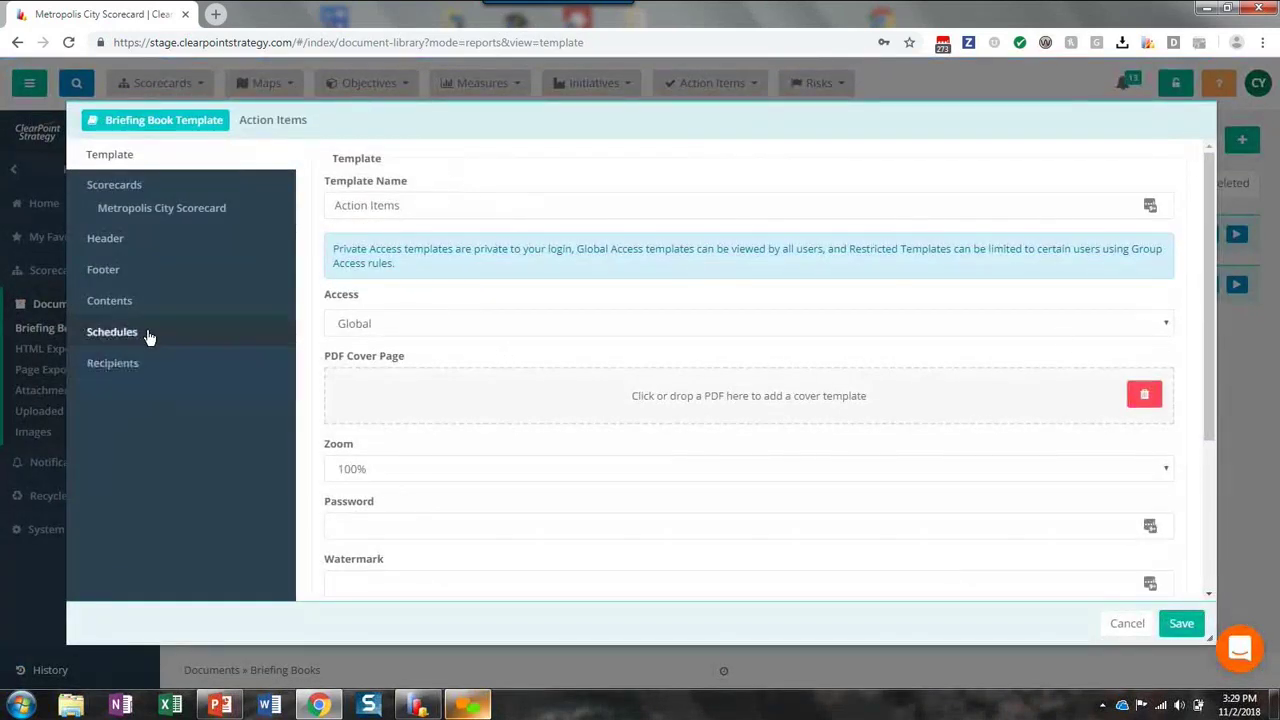
click(148, 334)
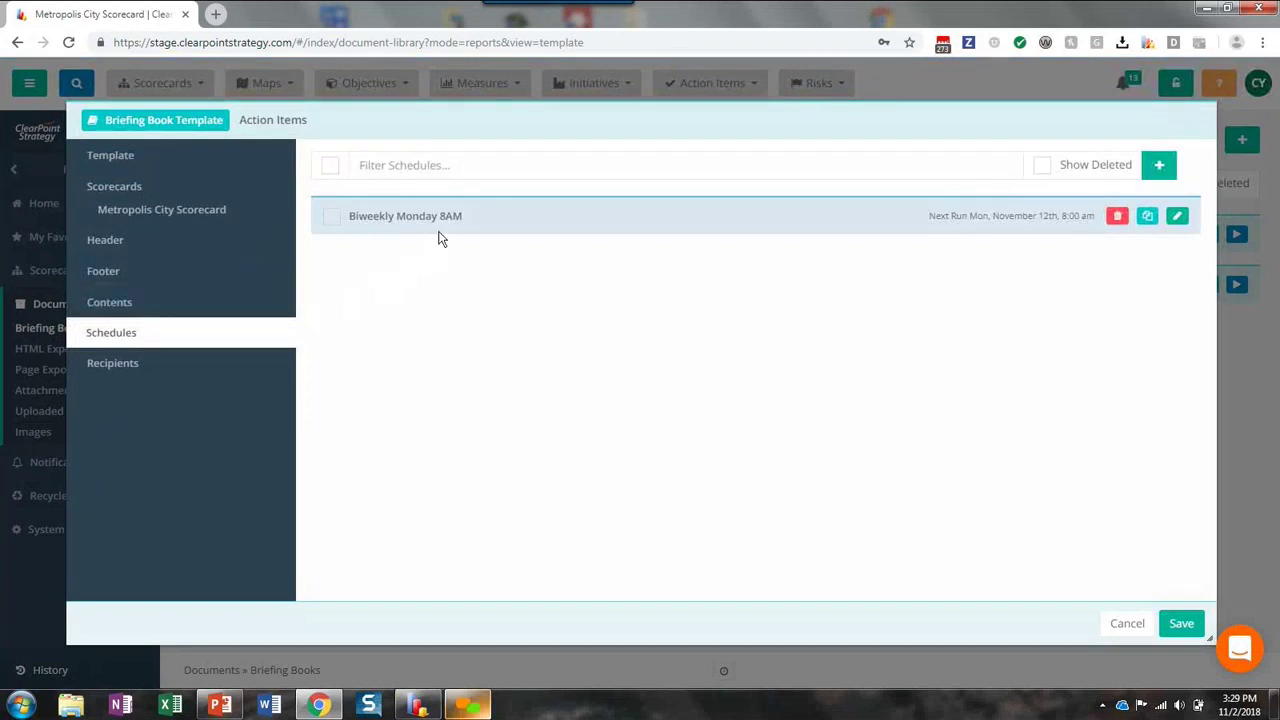
click(145, 370)
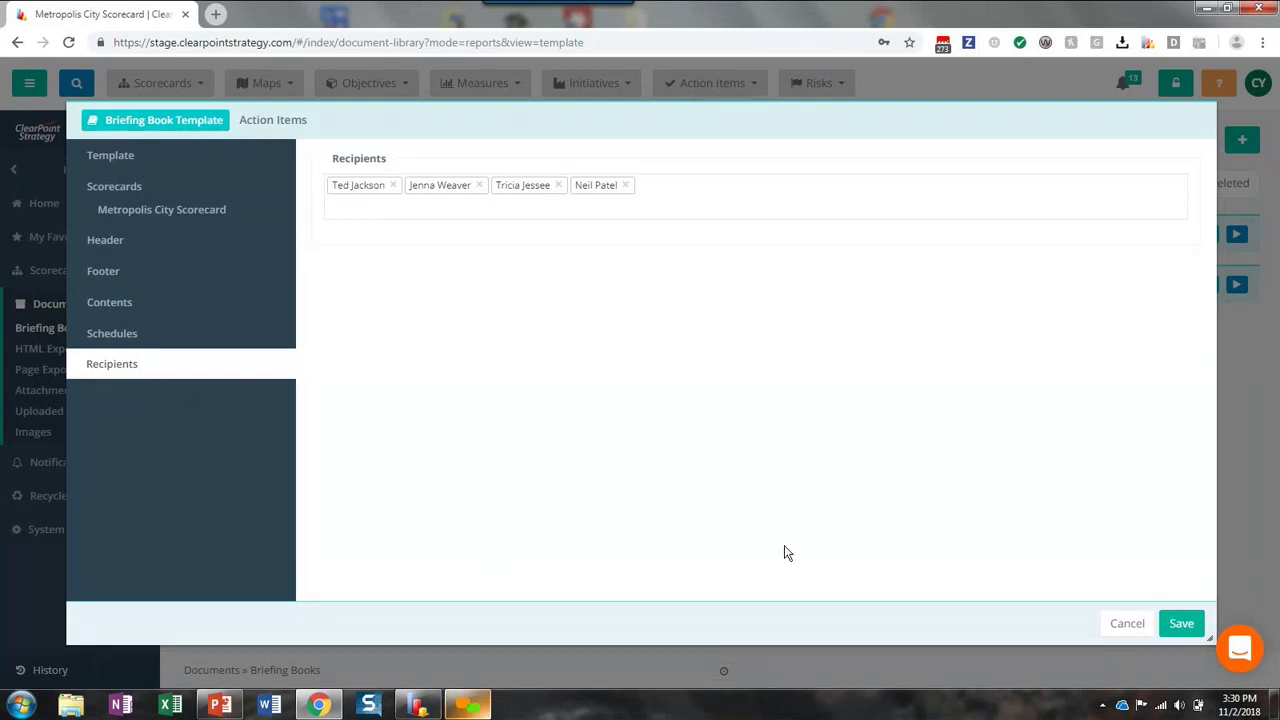
click(1113, 625)
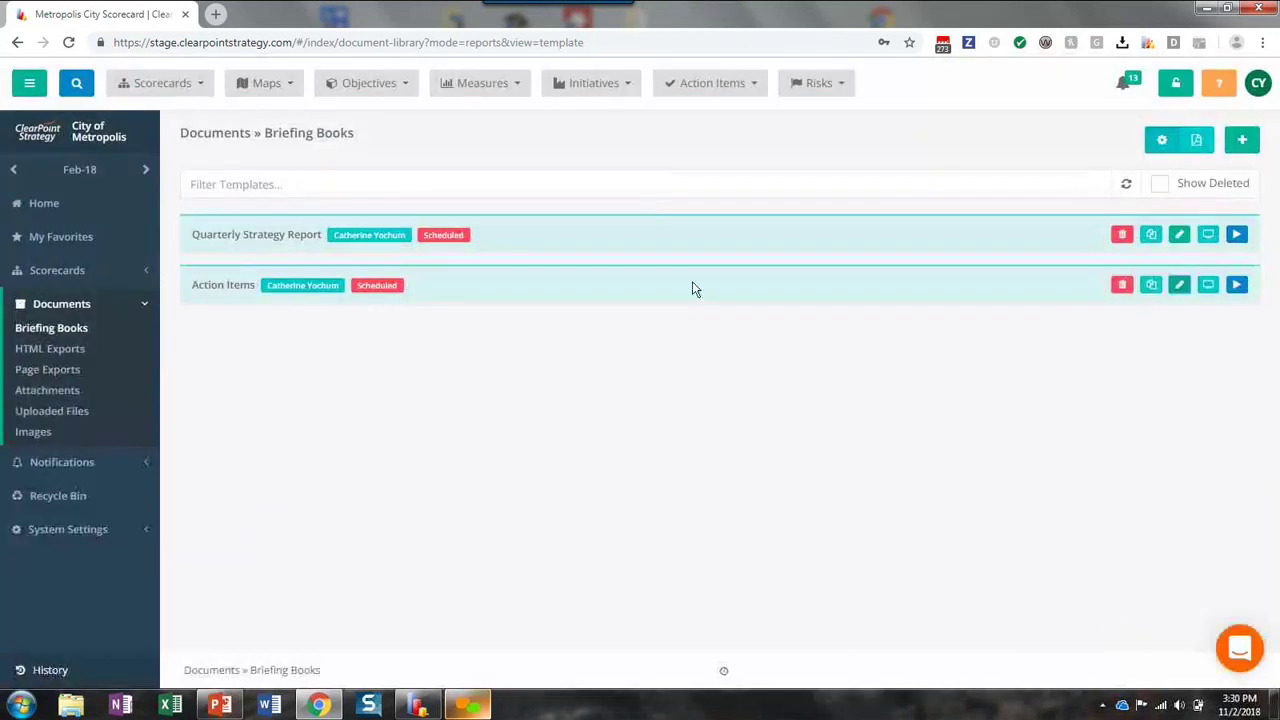
Step: Add a new action item to the Metropolis City Scorecard, named for bringing a colleague a PSL
click(685, 95)
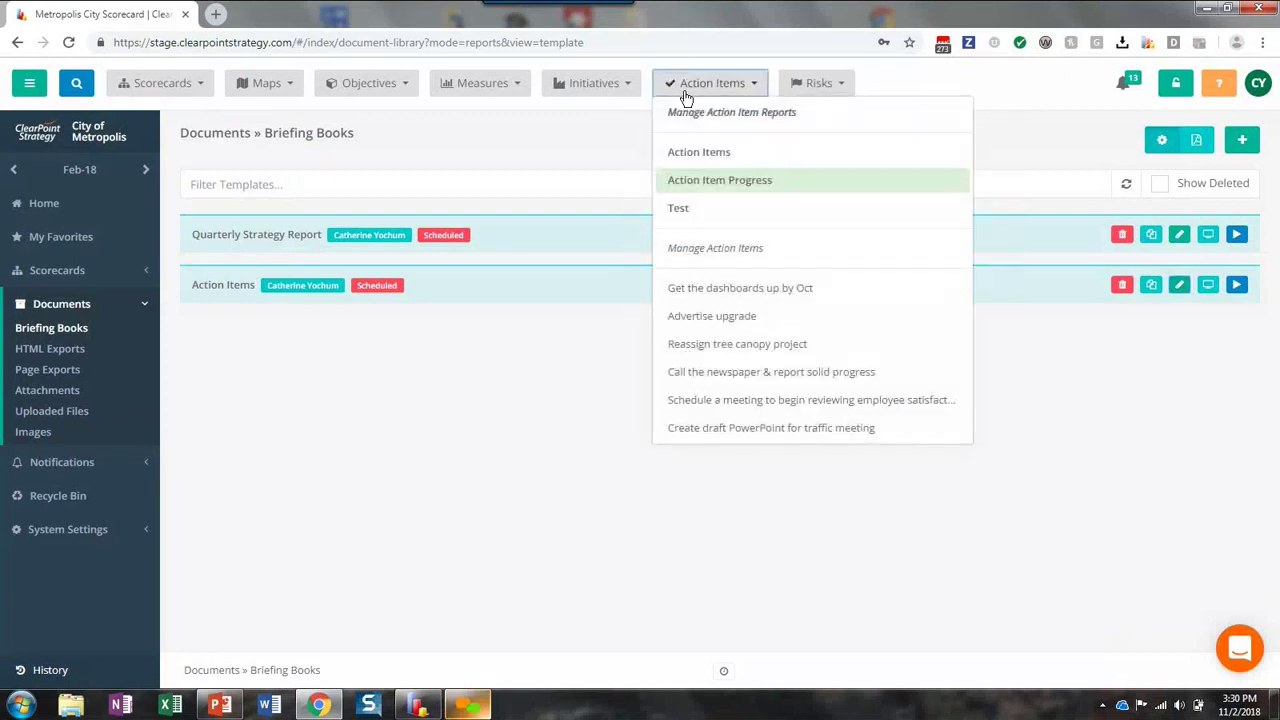
click(708, 253)
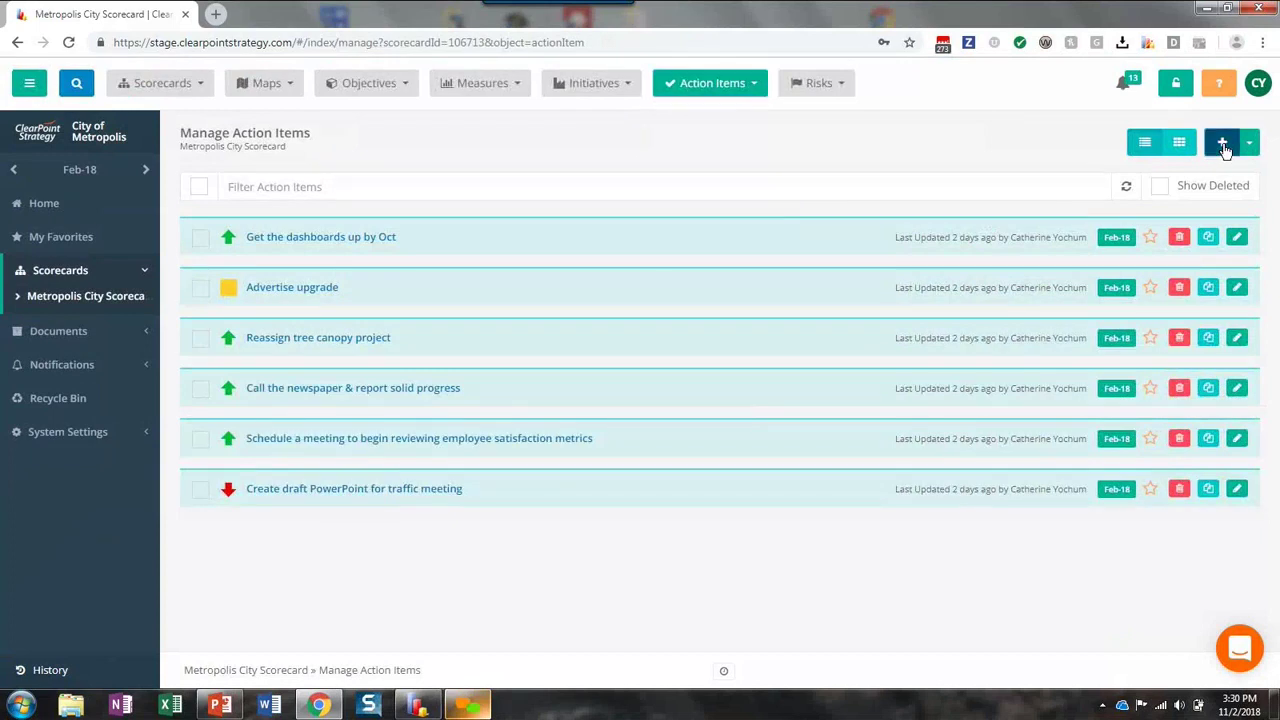
click(1224, 148)
click(515, 187)
text(B)
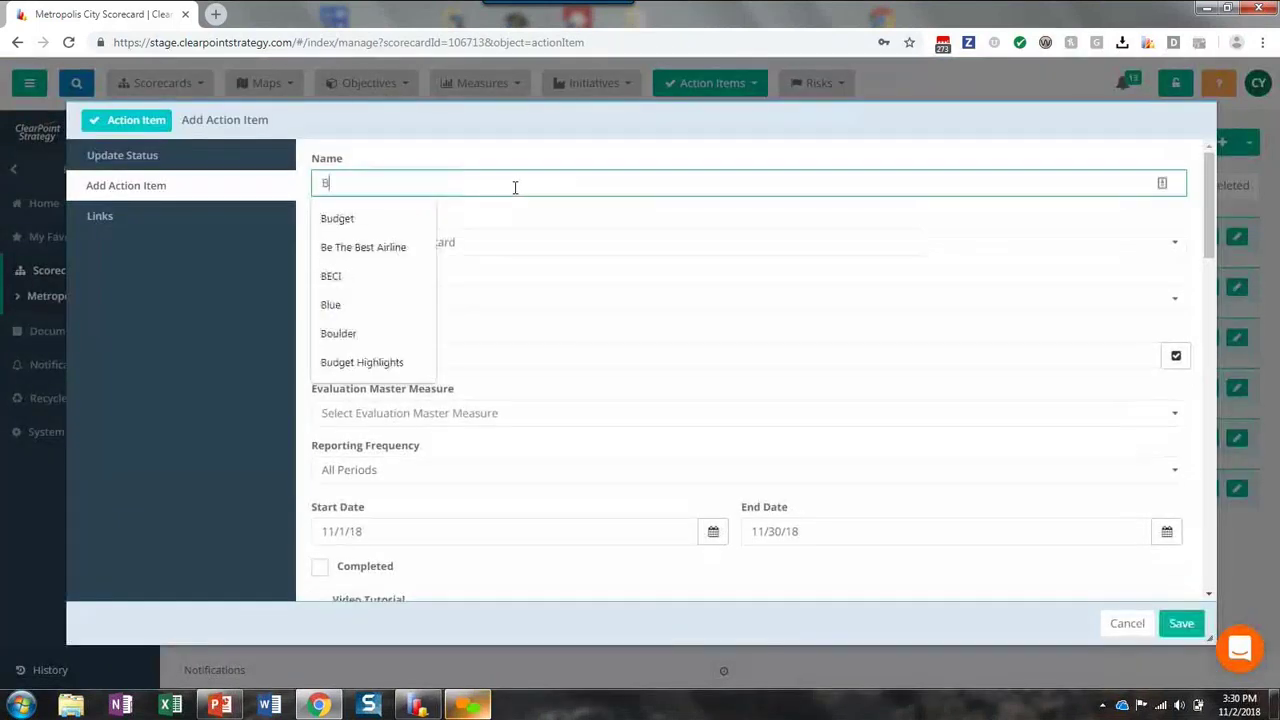
text(ring Ted a )
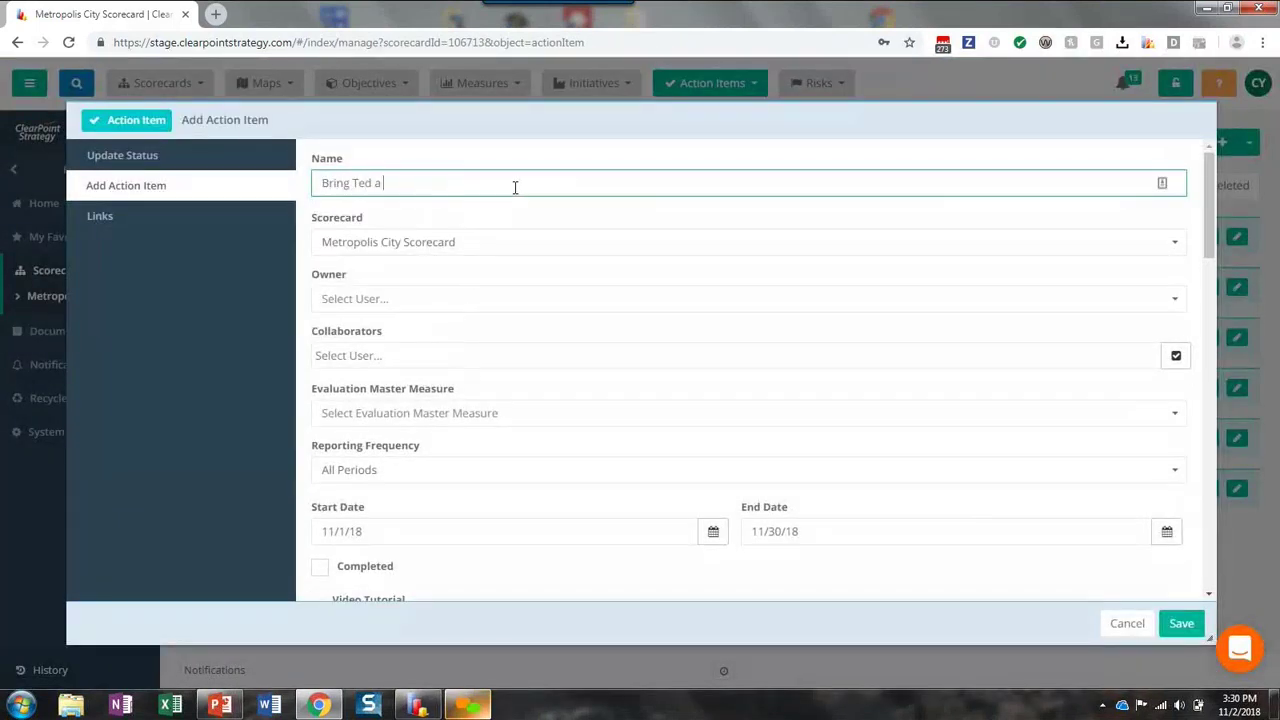
text(PSL)
Step: Assign a user as the new action item's owner and save the item
click(381, 300)
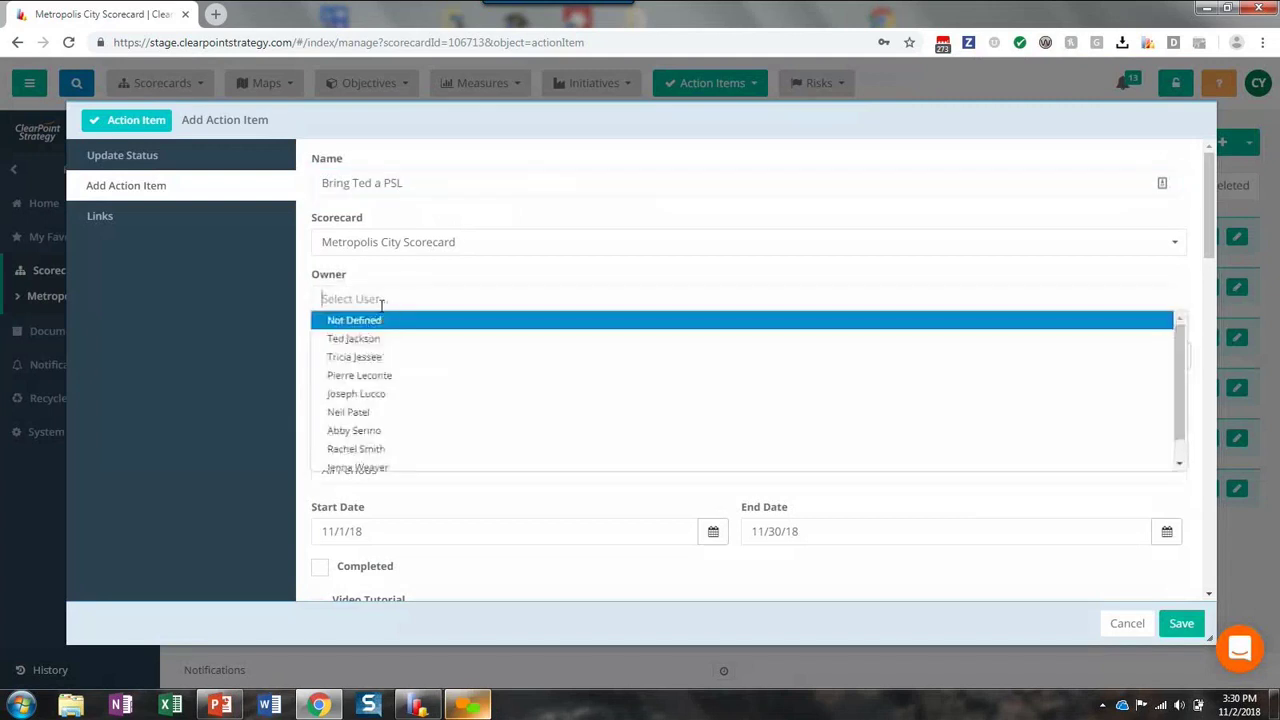
text(neil)
click(368, 324)
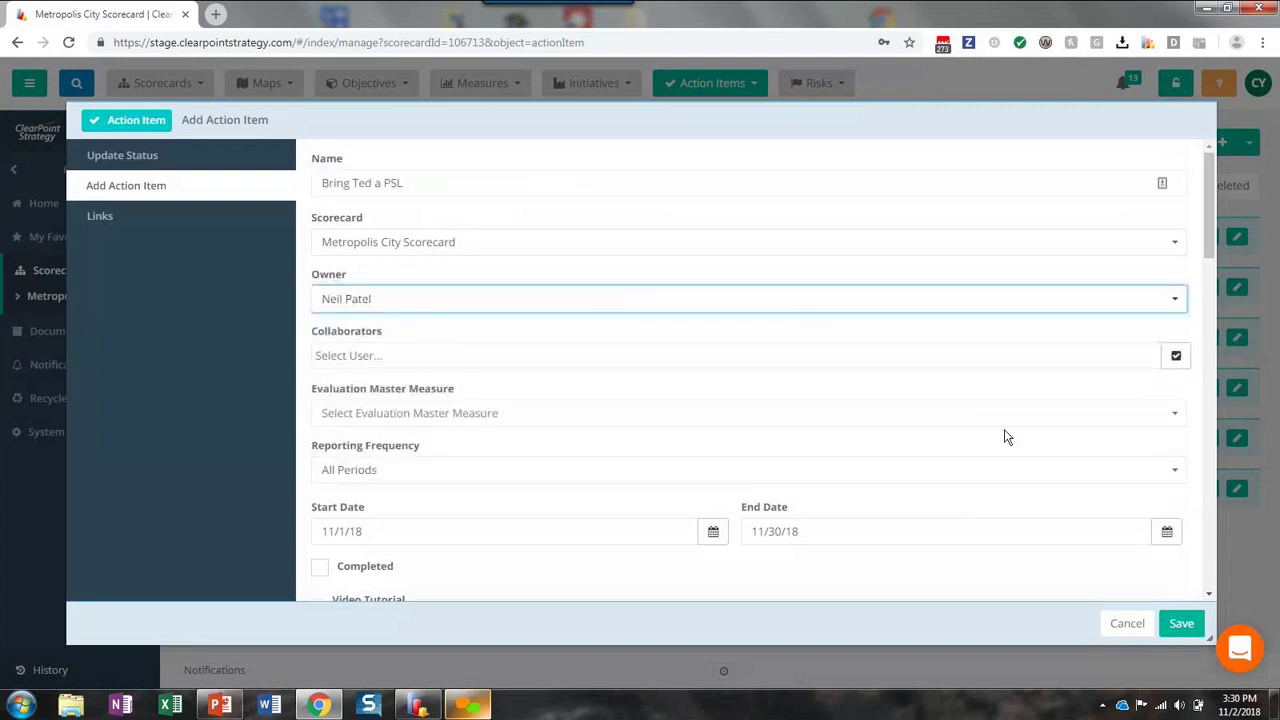
click(1181, 623)
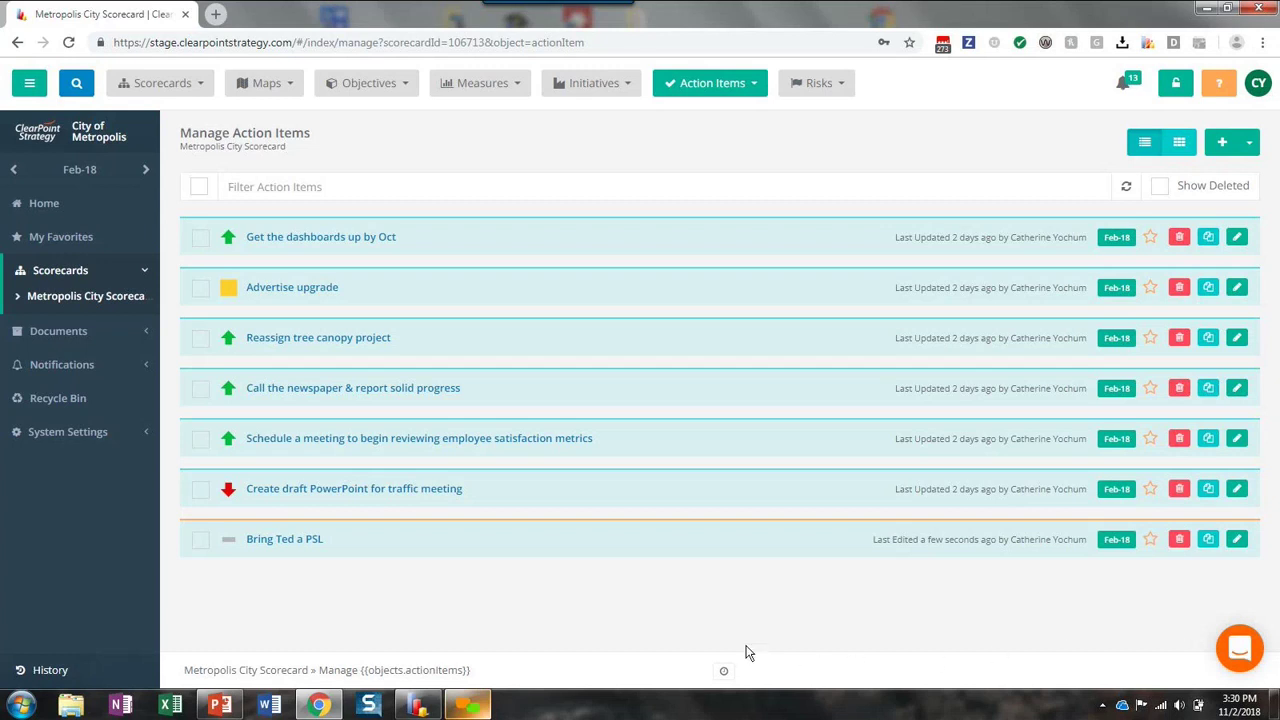
Step: Link the 100% park signage initiative from Parks, Recreation & Sustainability to the Project Ending Soon notification and save it
click(88, 368)
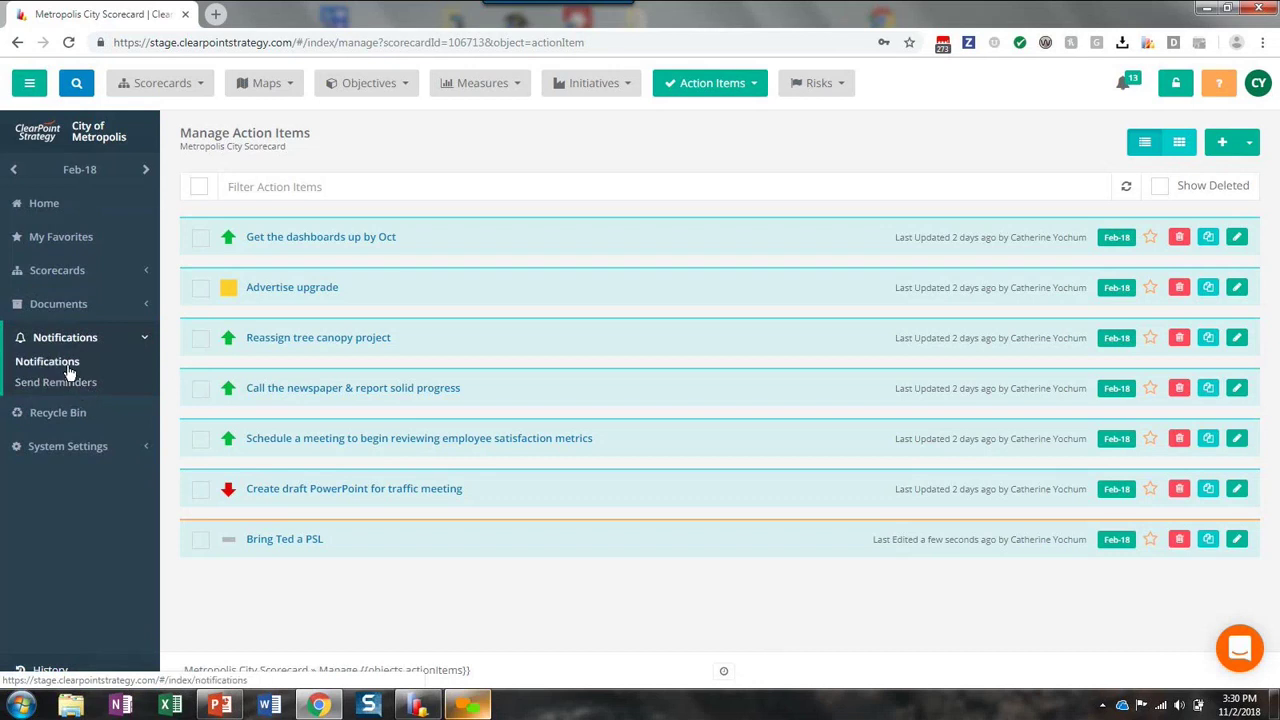
click(68, 372)
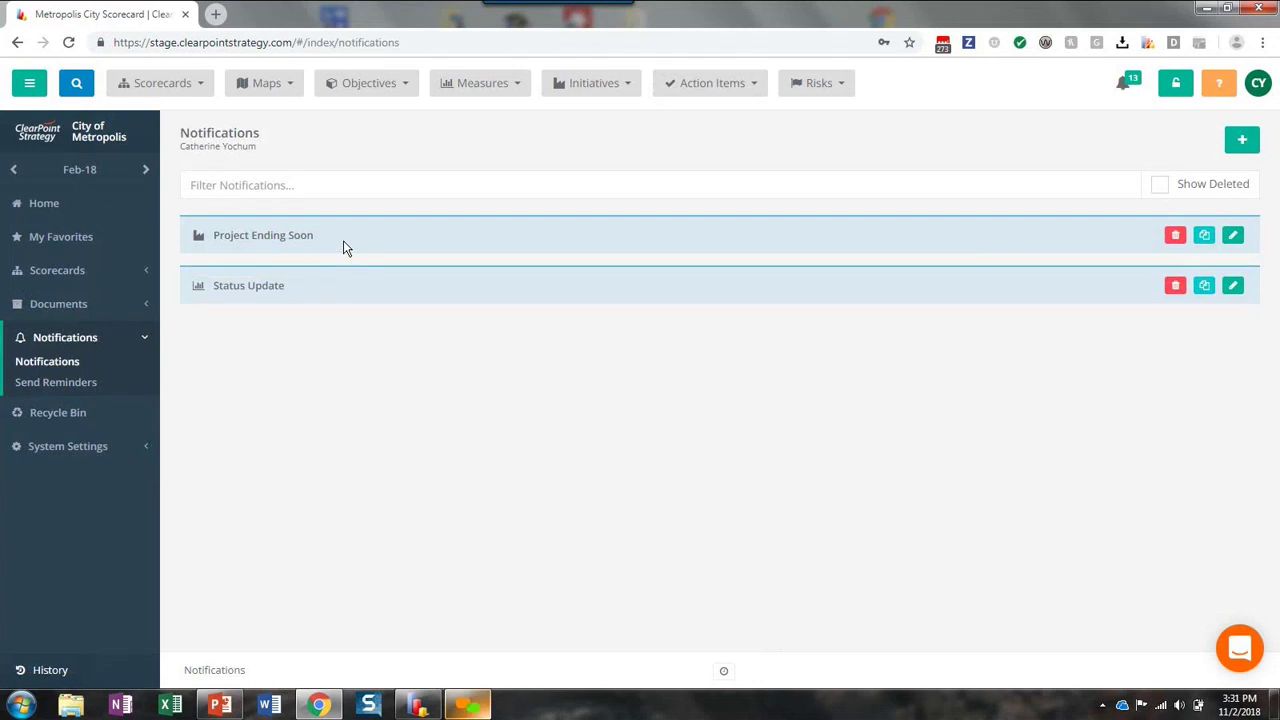
click(1231, 238)
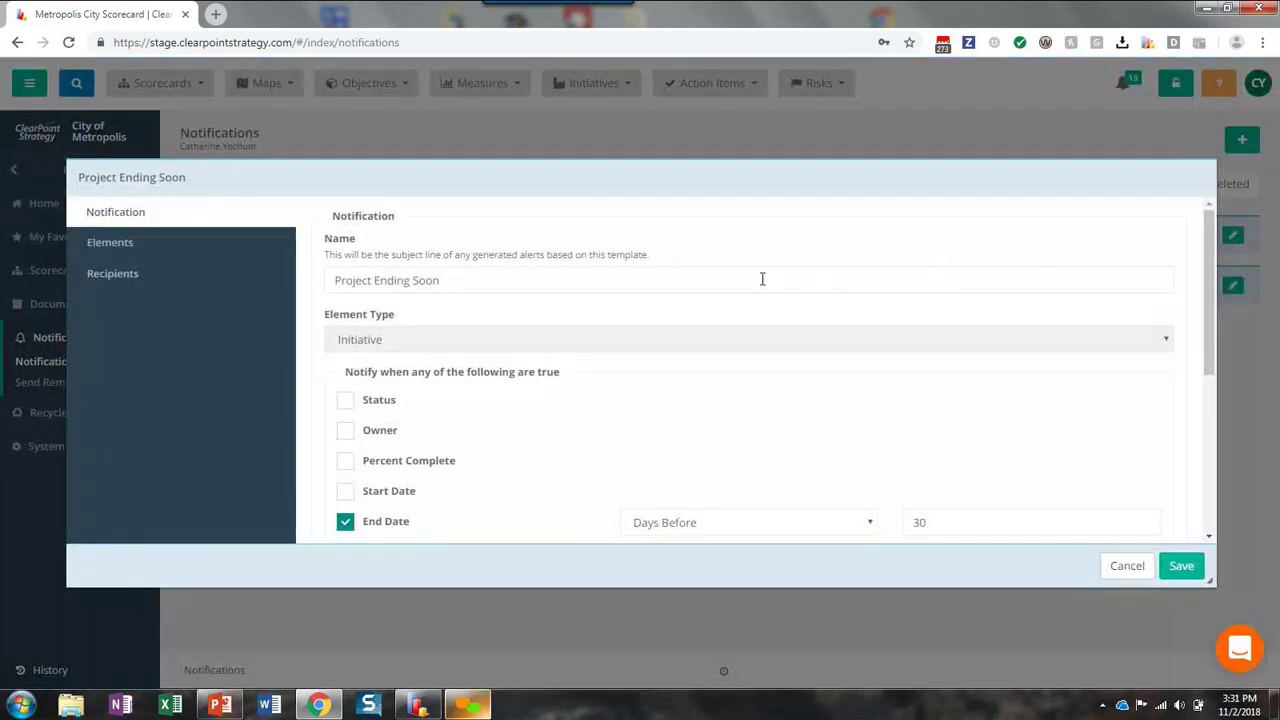
scroll(513, 280, down, 1)
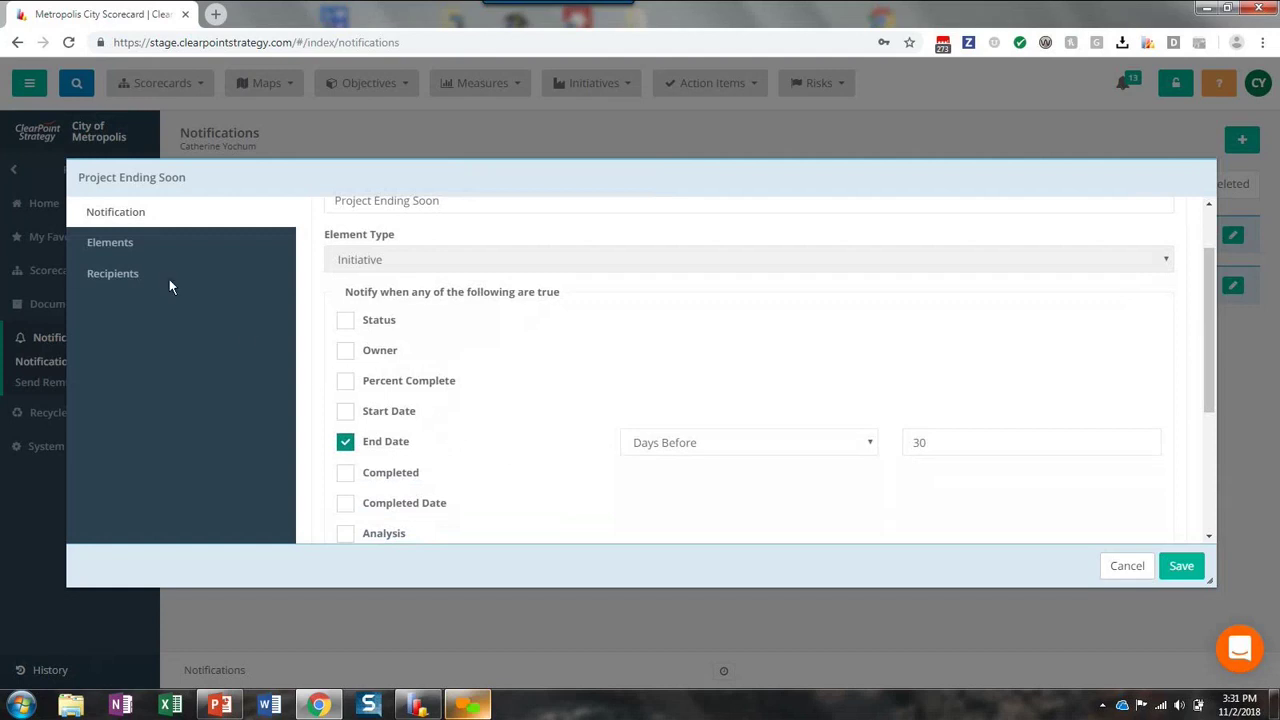
click(148, 253)
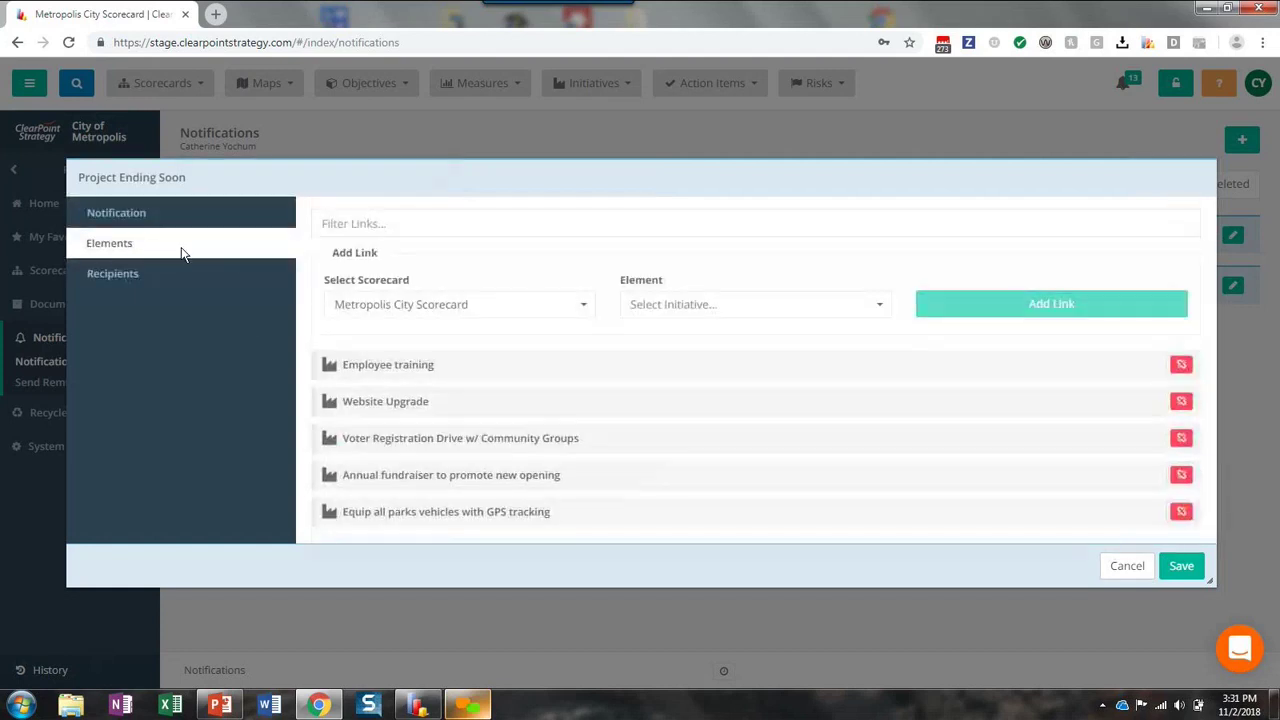
click(403, 306)
scroll(420, 448, down, 1)
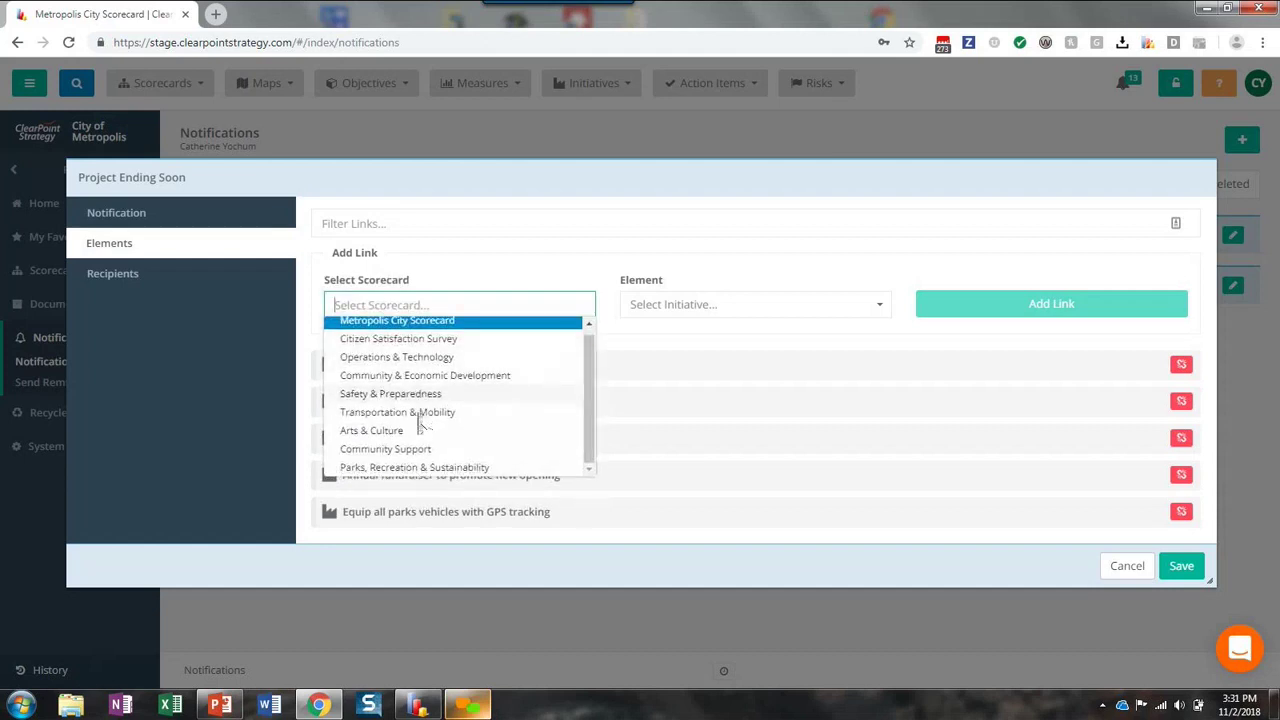
click(422, 464)
click(664, 310)
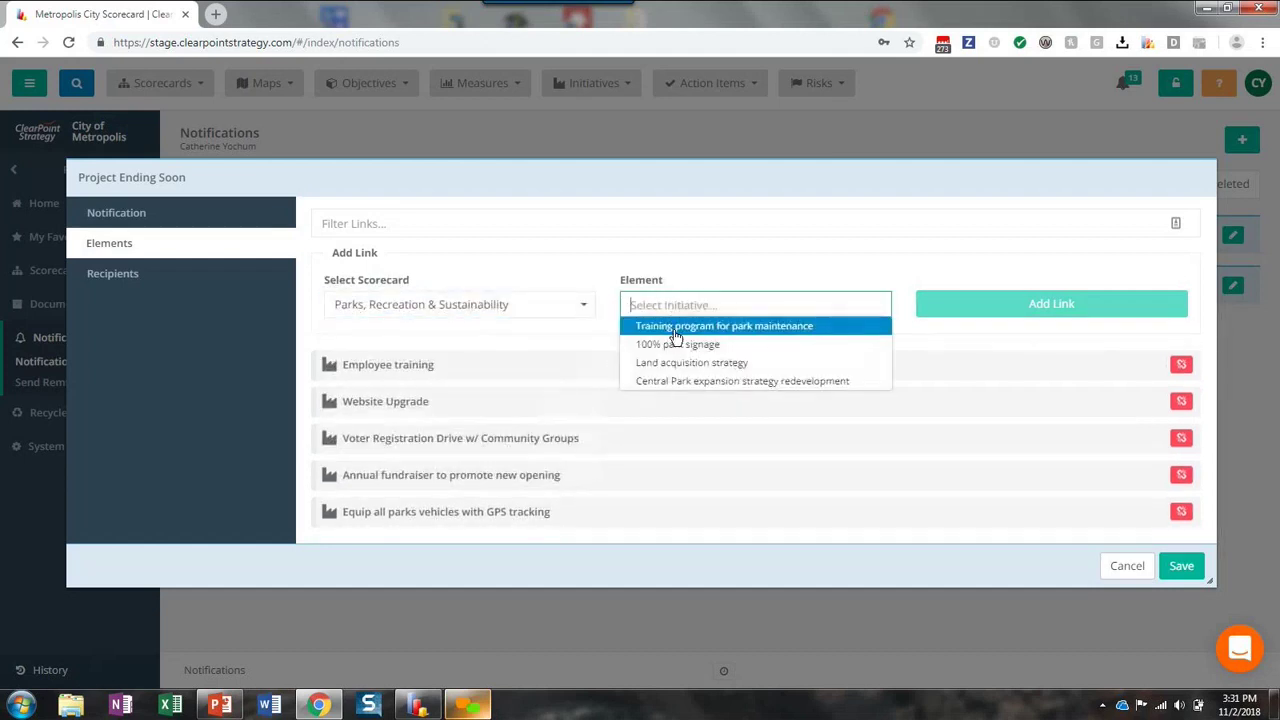
click(676, 345)
click(929, 308)
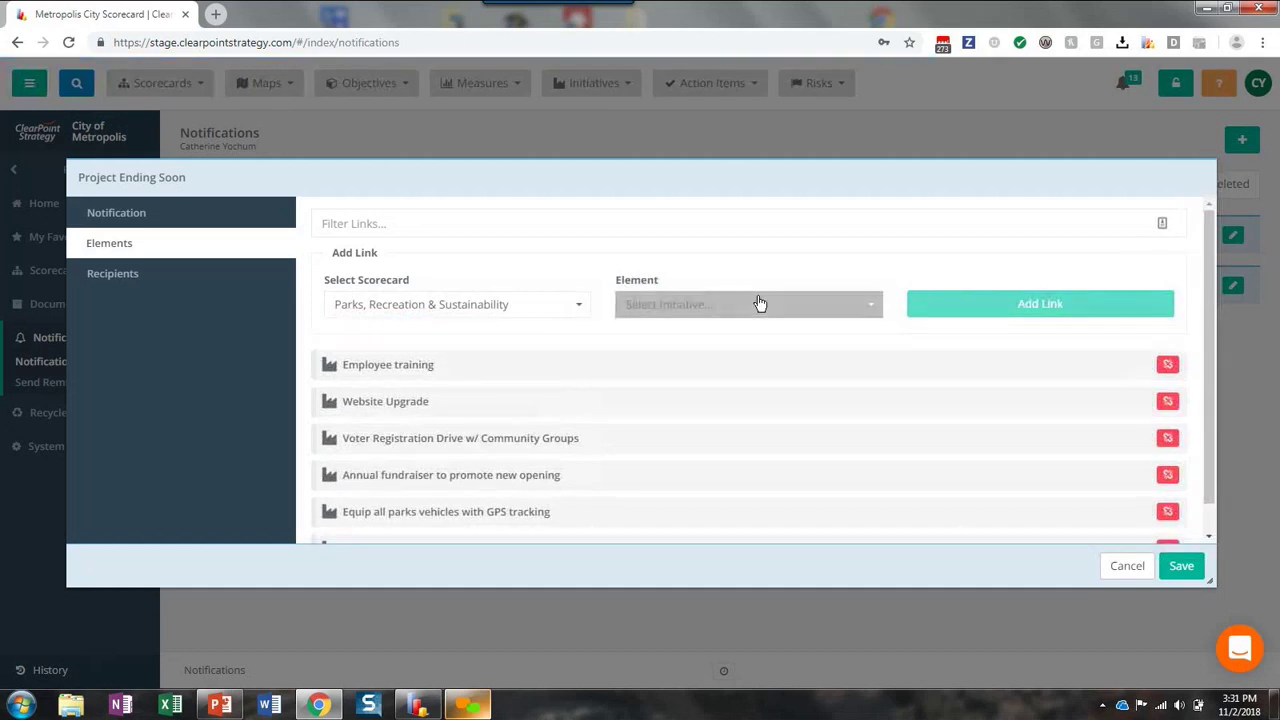
click(1180, 567)
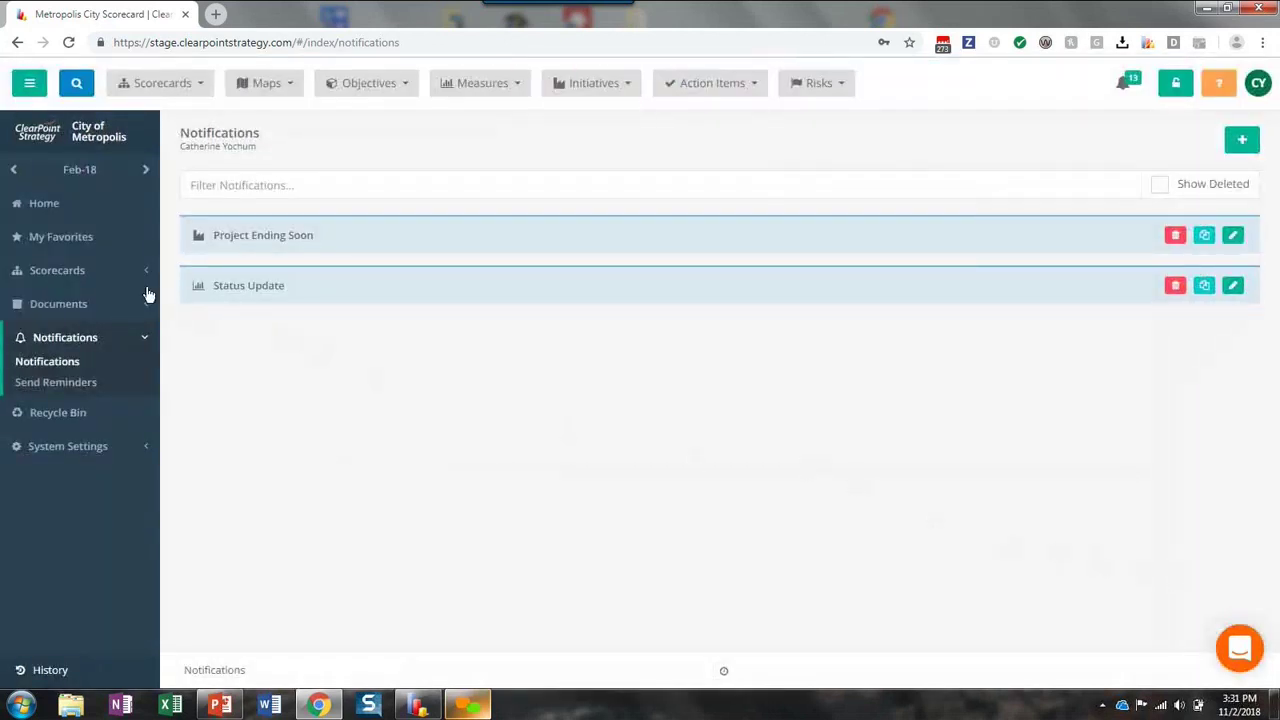
Step: Examine the Parks, Recreation & Sustainability scorecard's 2018 Key Initiatives report and its "Equip all parks vehicles with GPS tracking" initiative
click(85, 272)
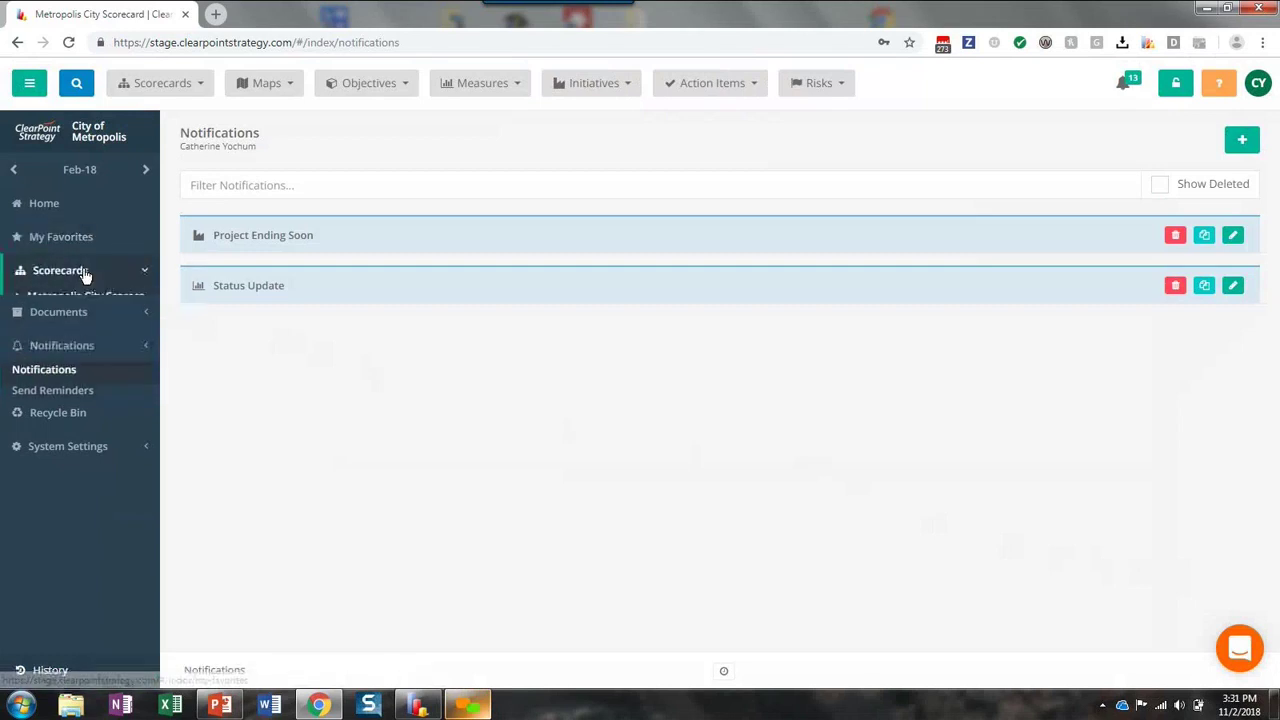
click(16, 298)
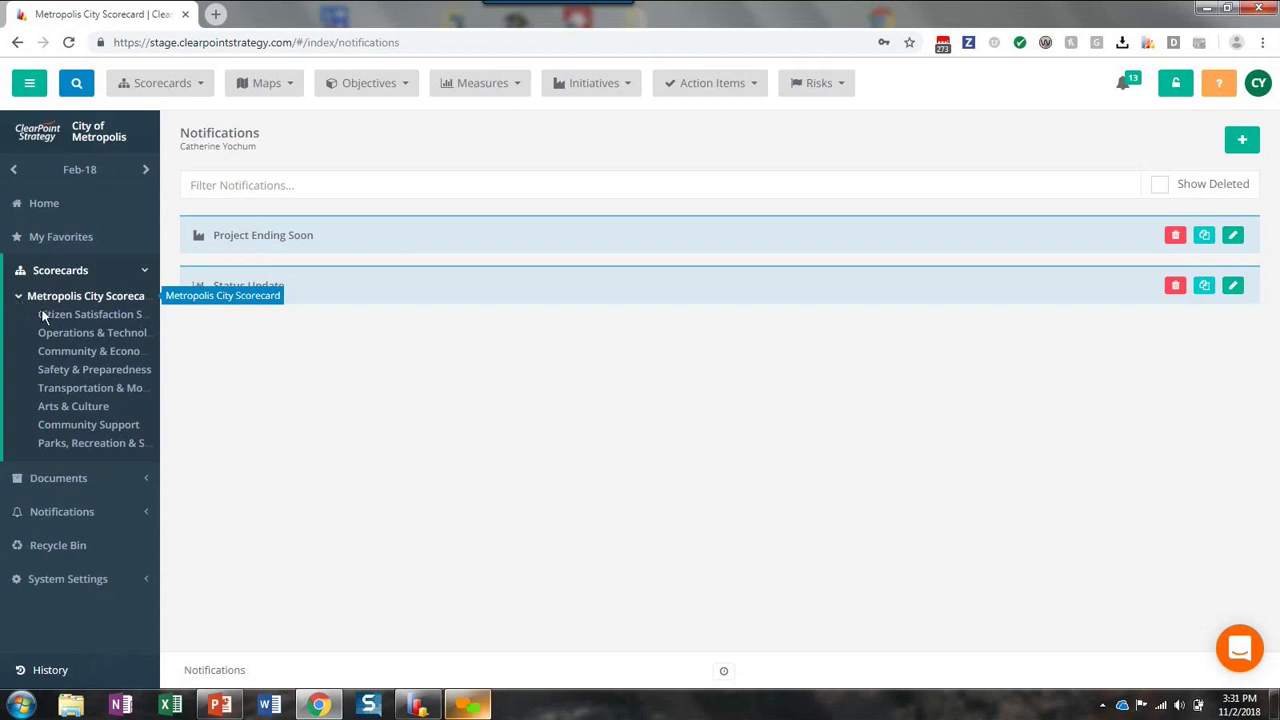
click(80, 447)
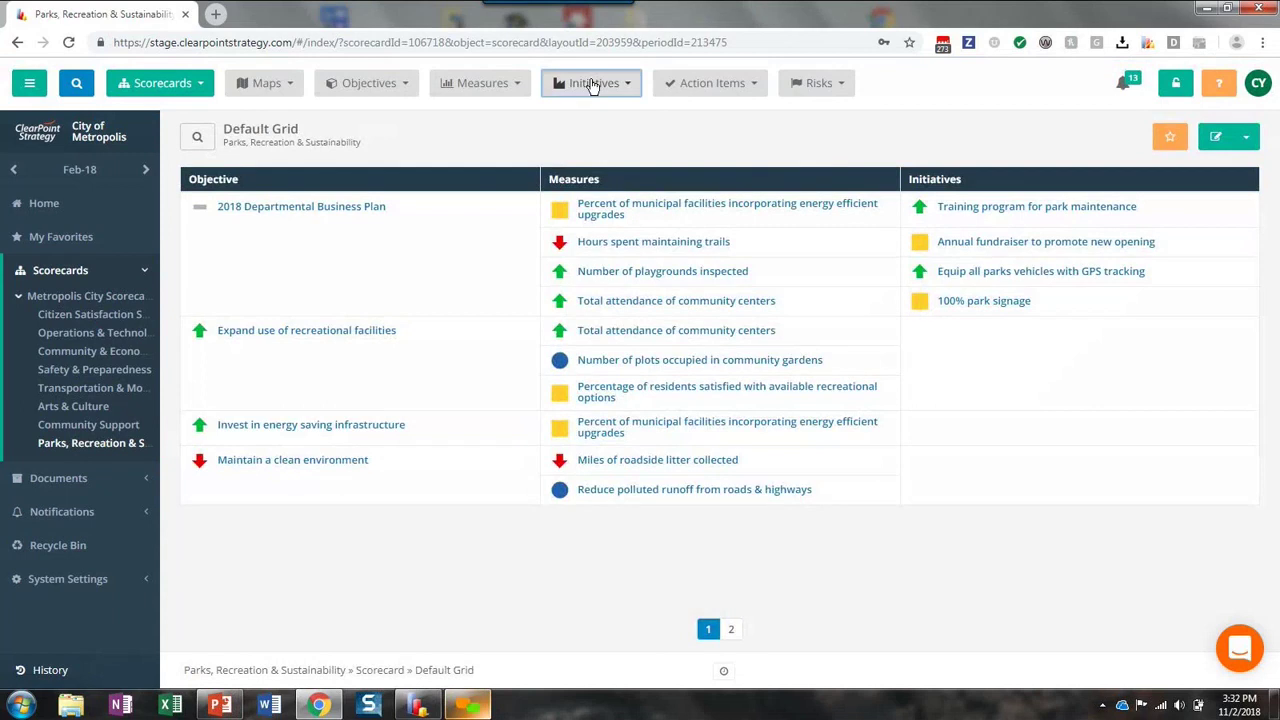
click(588, 83)
click(596, 237)
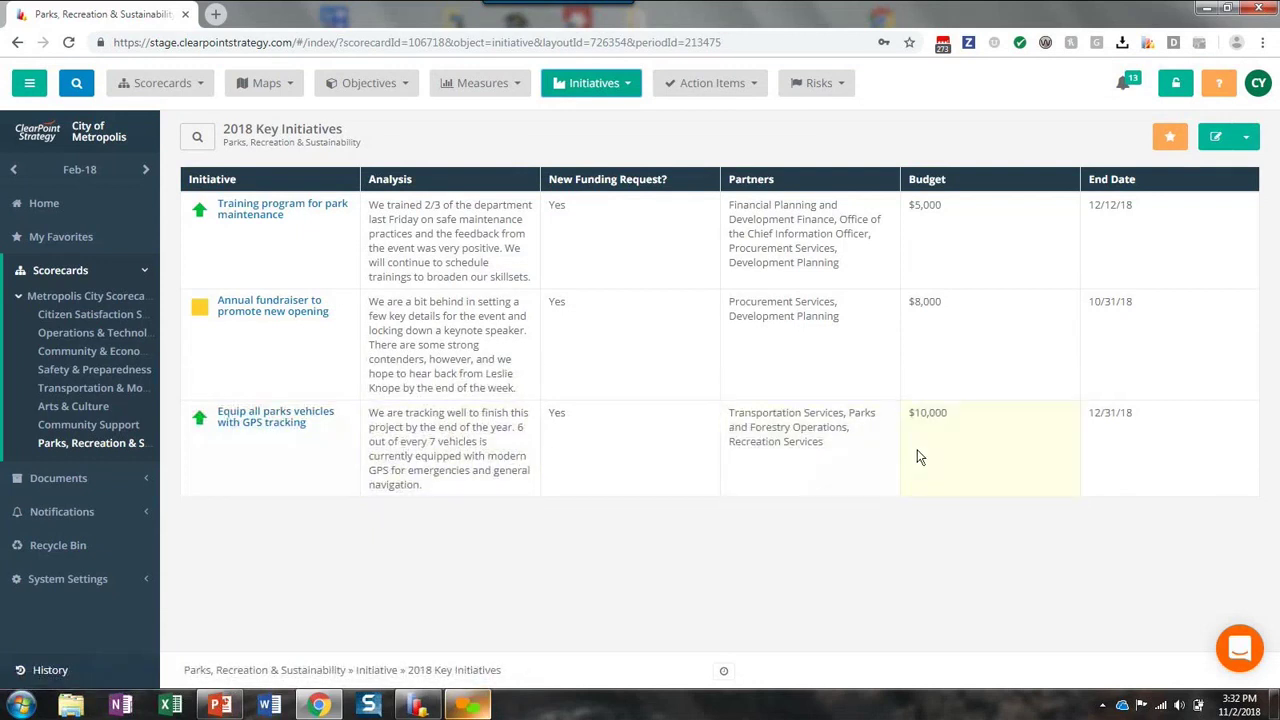
click(281, 422)
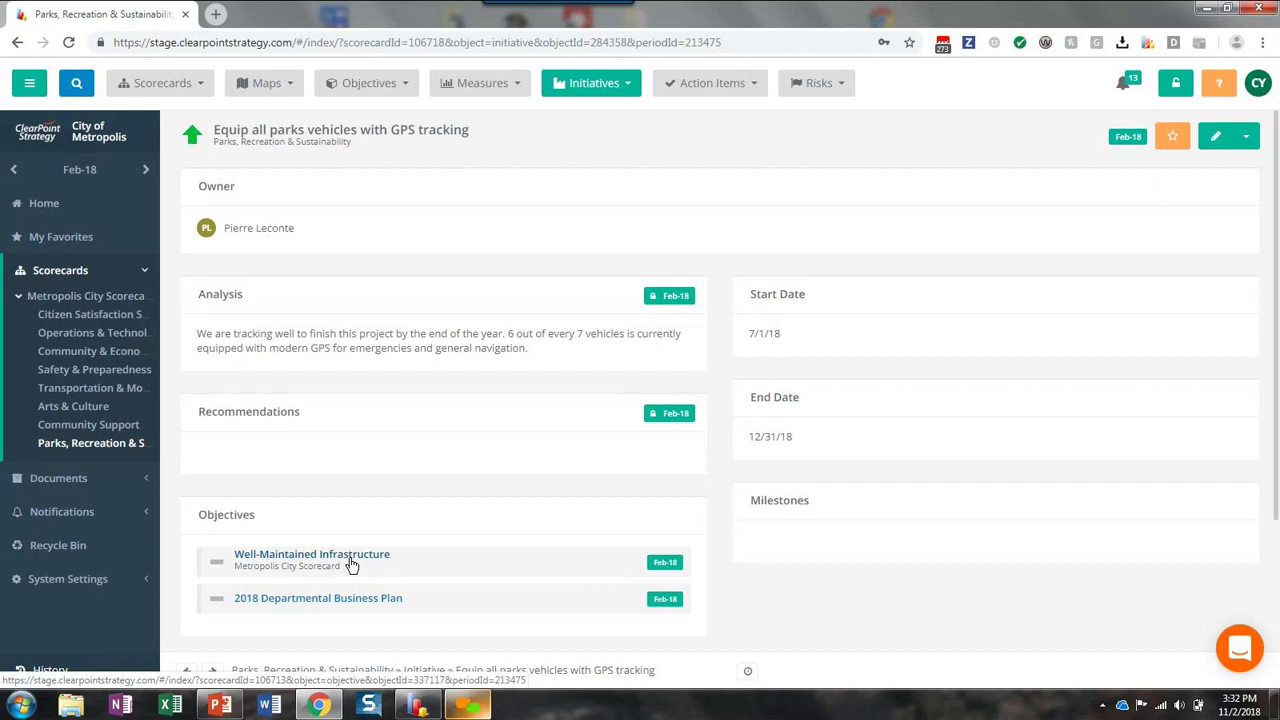
Step: Open the Metropolis City Scorecard's Key Initiatives report and examine the initiatives' owners, budgets and end dates
click(117, 300)
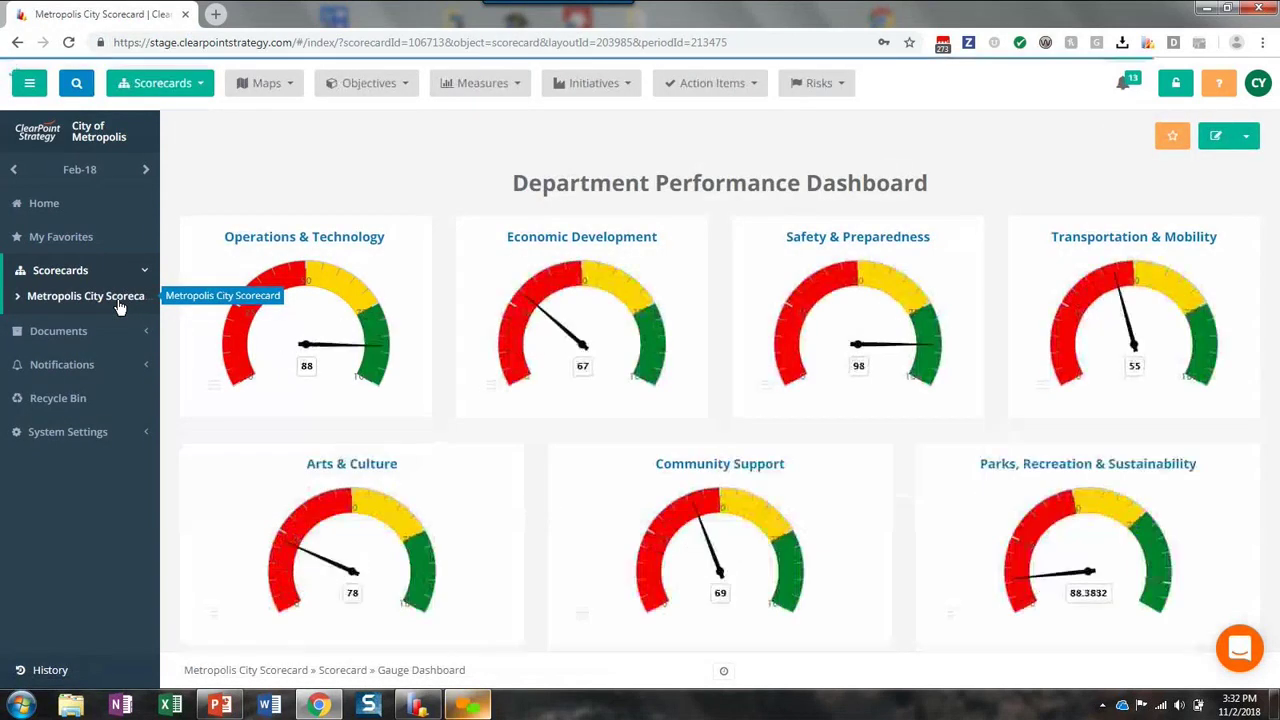
click(590, 96)
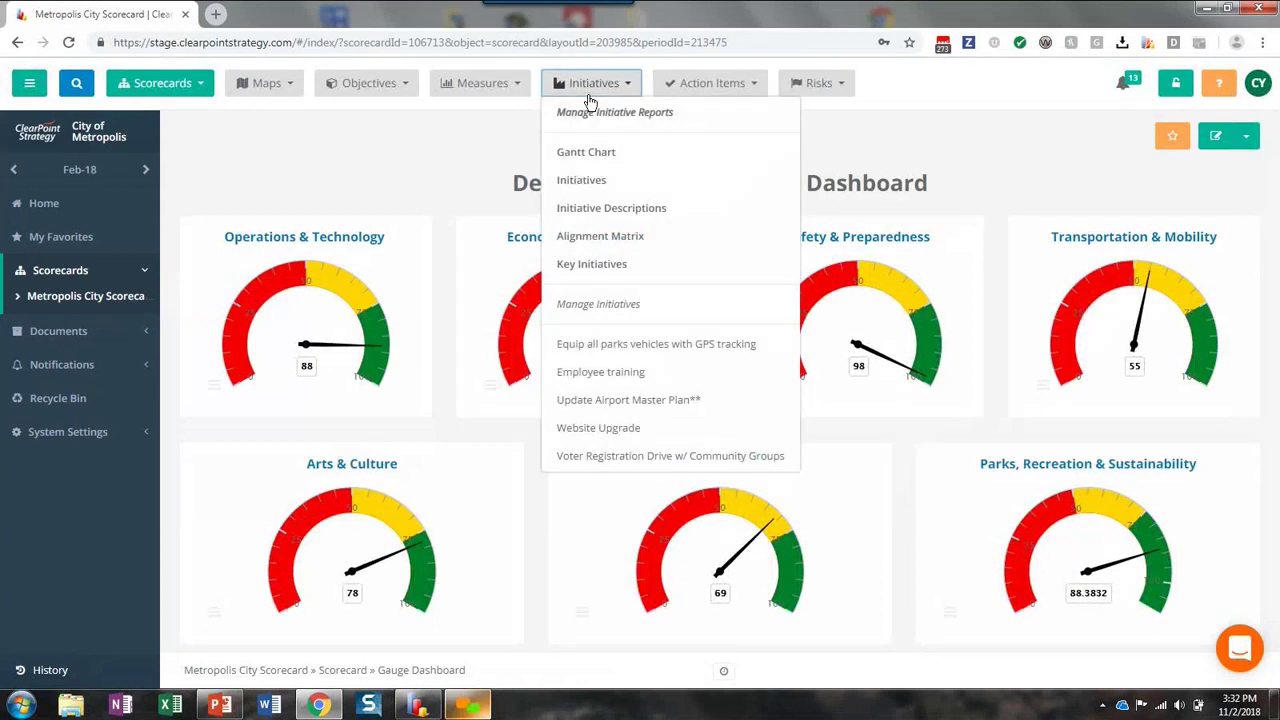
click(613, 264)
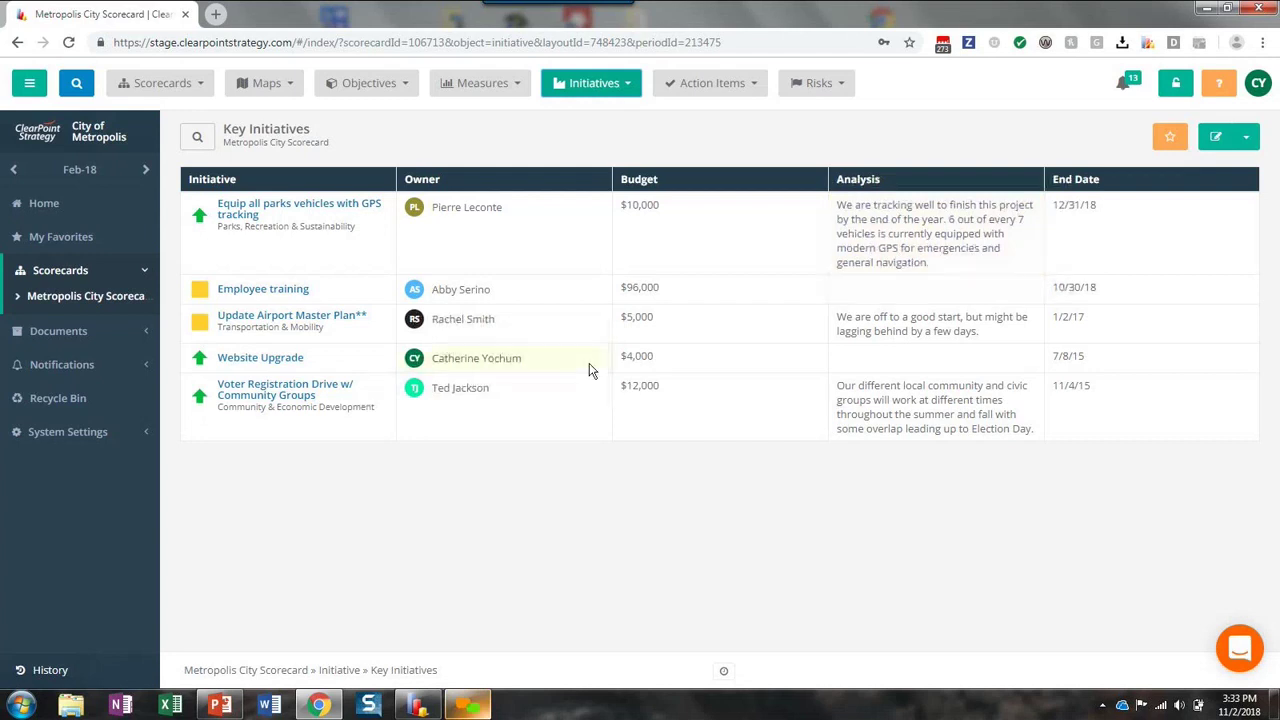
Step: Switch to PowerPoint, review the "Automate your reporting with ClearPoint" slide, and return to the Key Initiatives report in Chrome
click(230, 707)
click(125, 615)
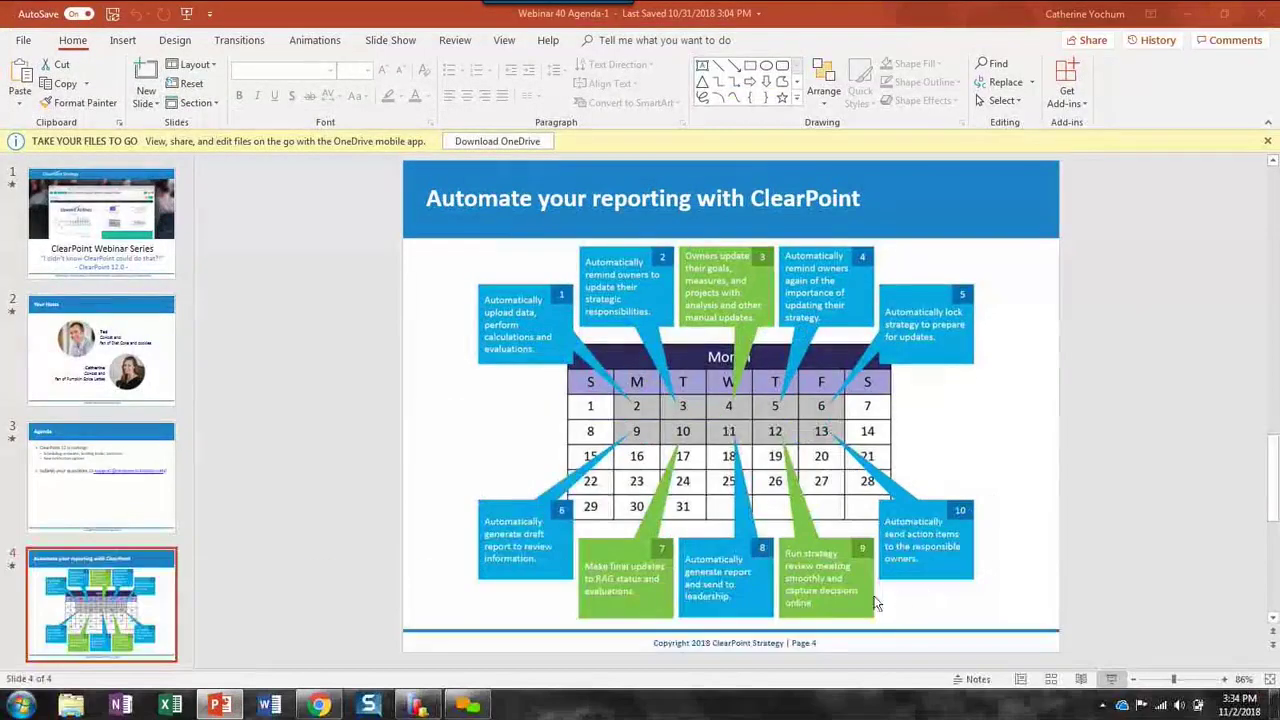
click(1188, 14)
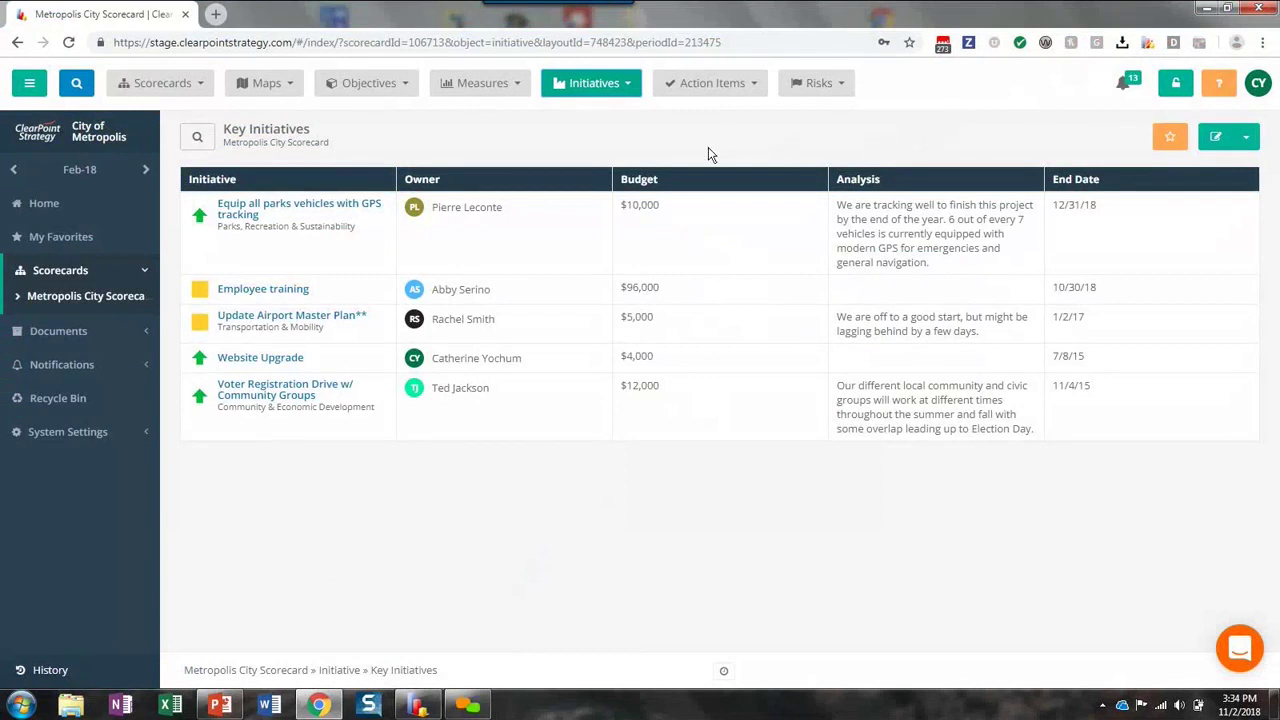
Step: Open the Operations & Technology scorecard's "Get to know your Colleagues at work" action item and read its comments
click(20, 300)
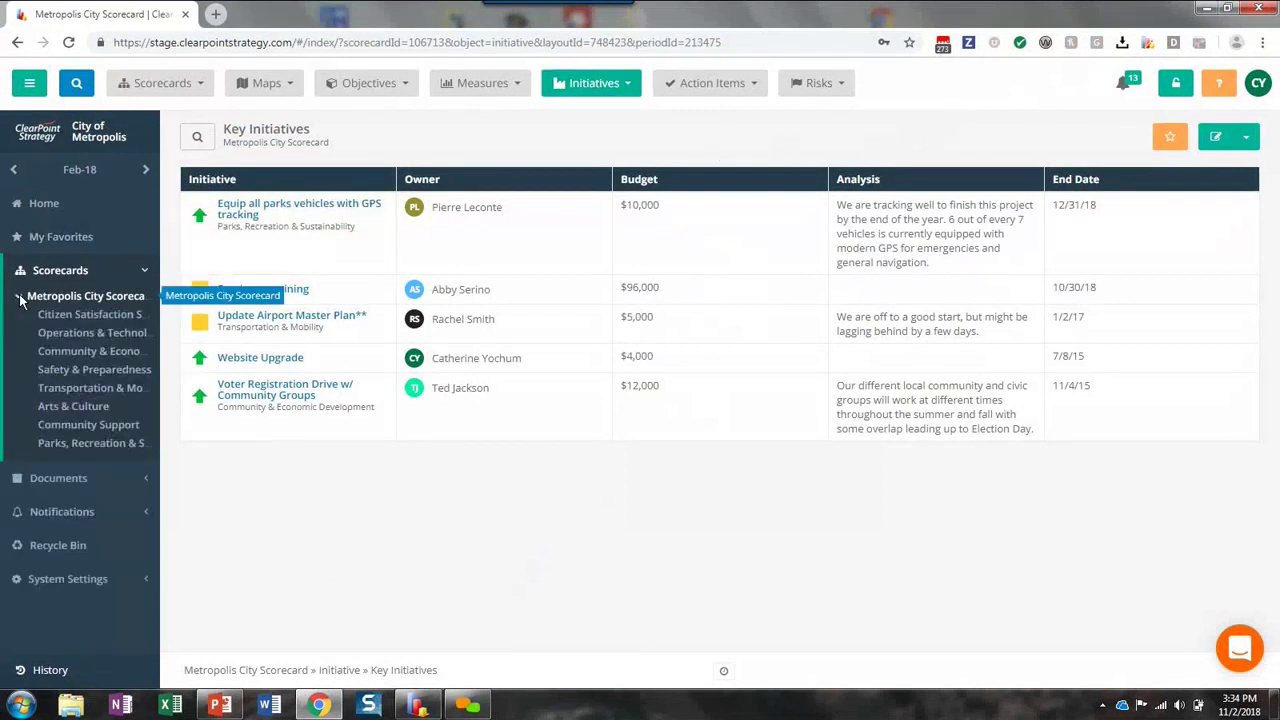
click(55, 336)
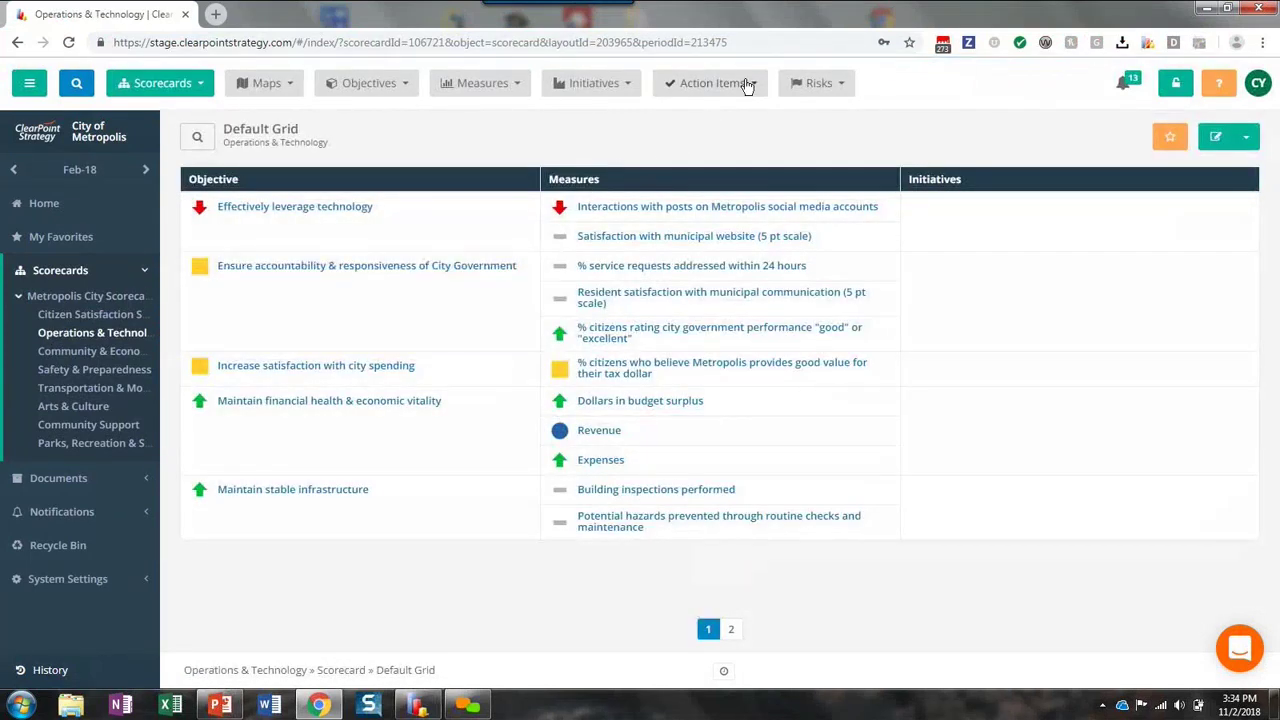
click(745, 84)
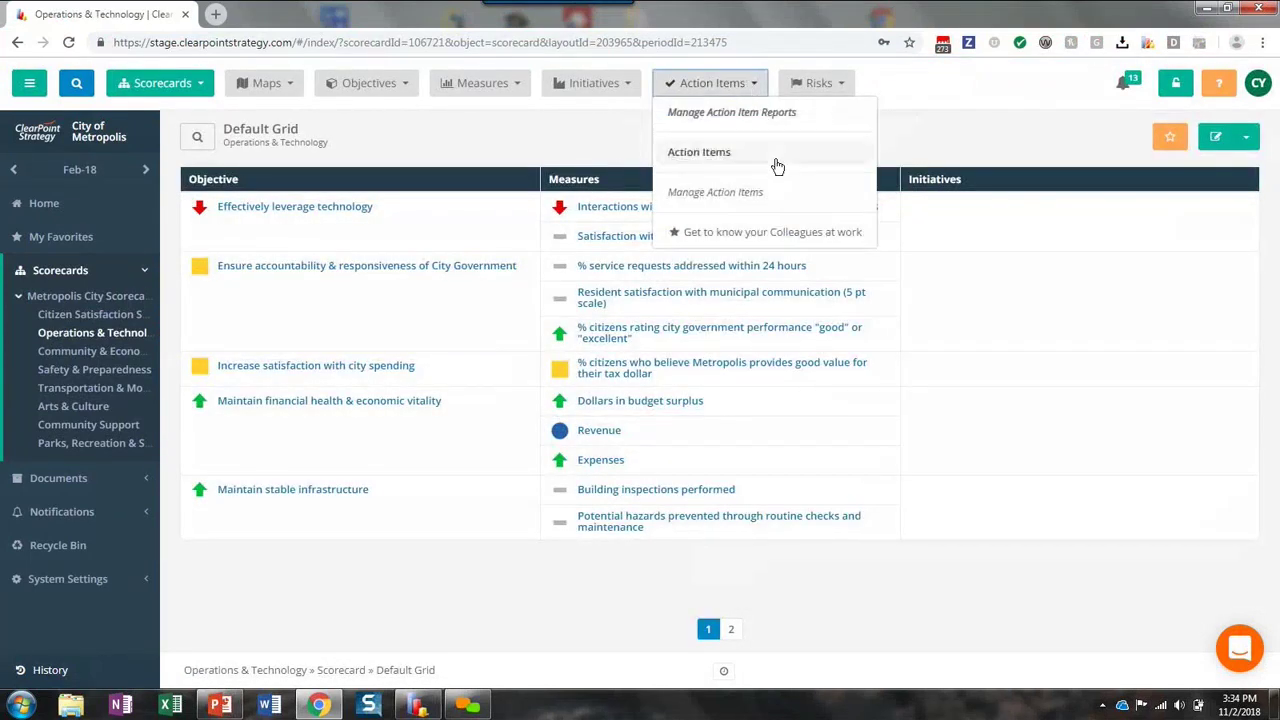
click(779, 231)
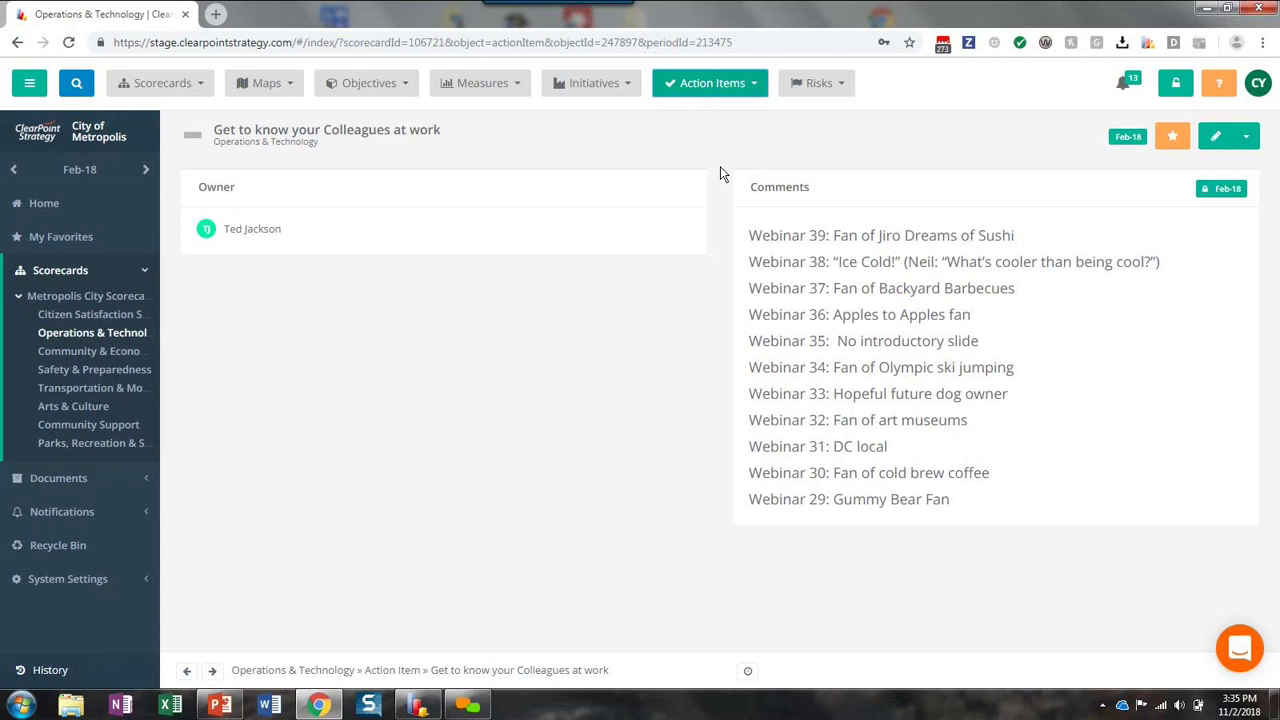
Step: Review the sending options for generating the Quarterly Strategy Report briefing book, and cancel without generating it
click(85, 480)
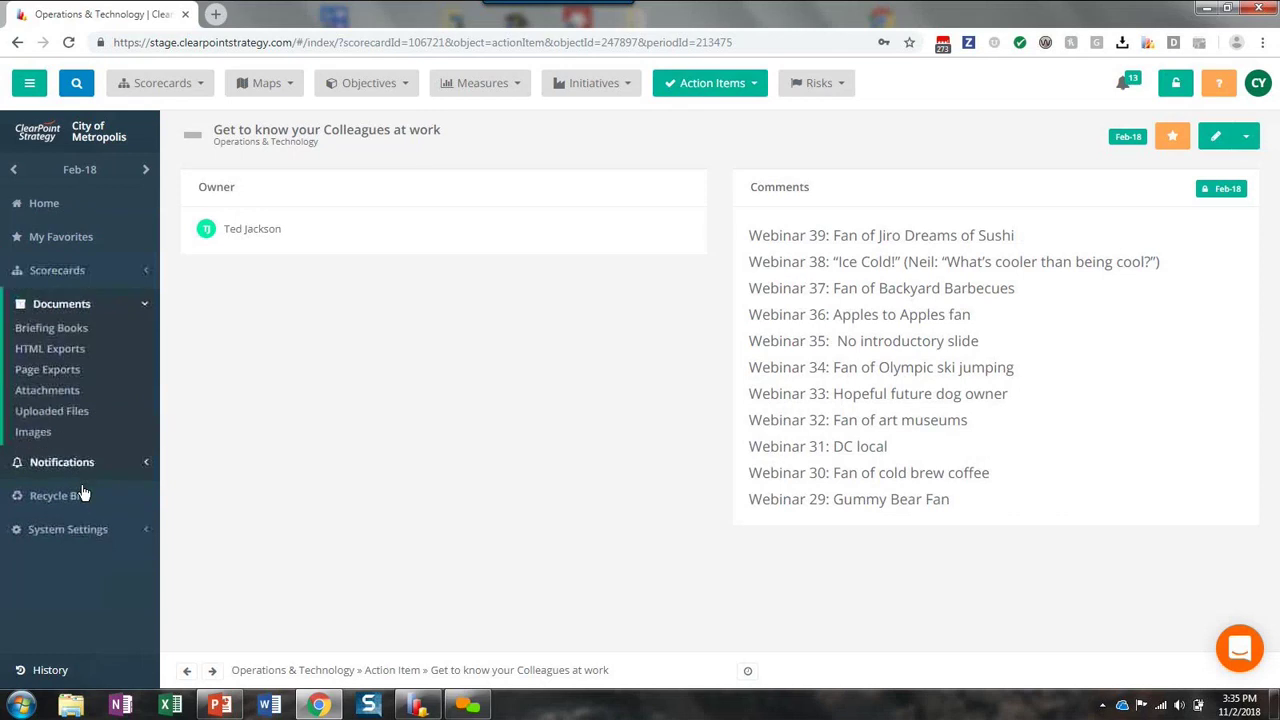
click(62, 333)
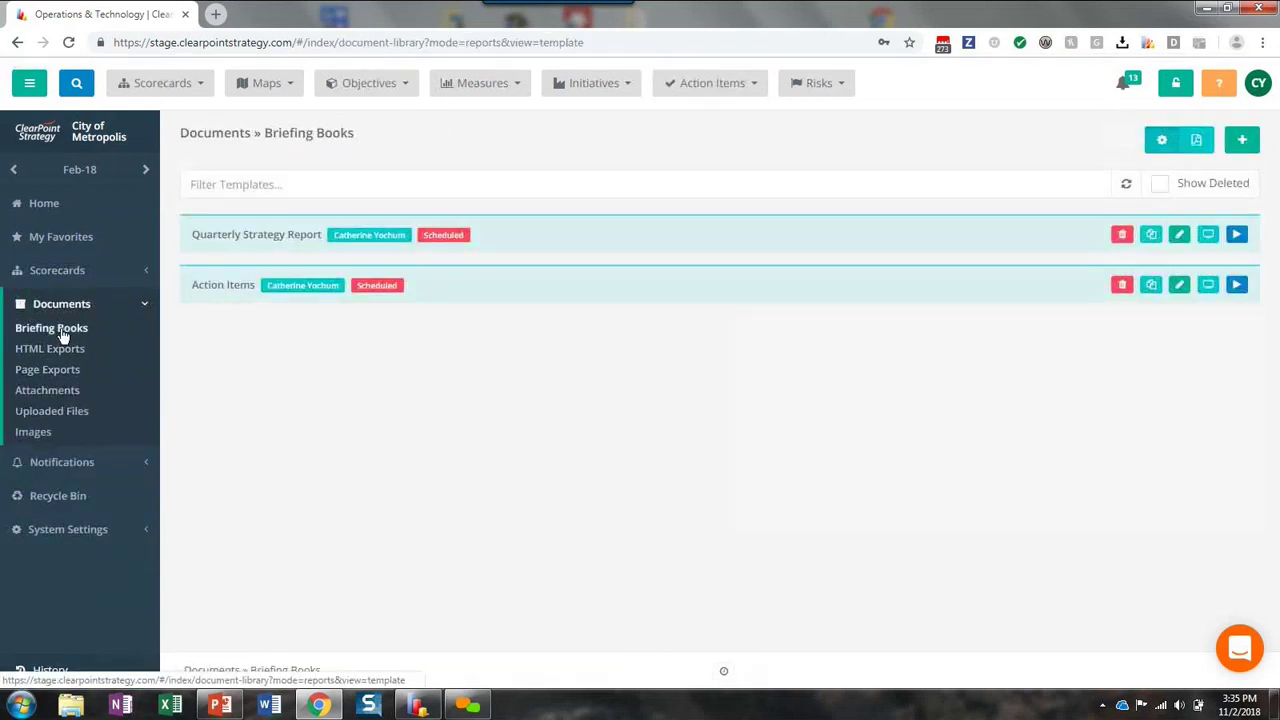
click(1237, 236)
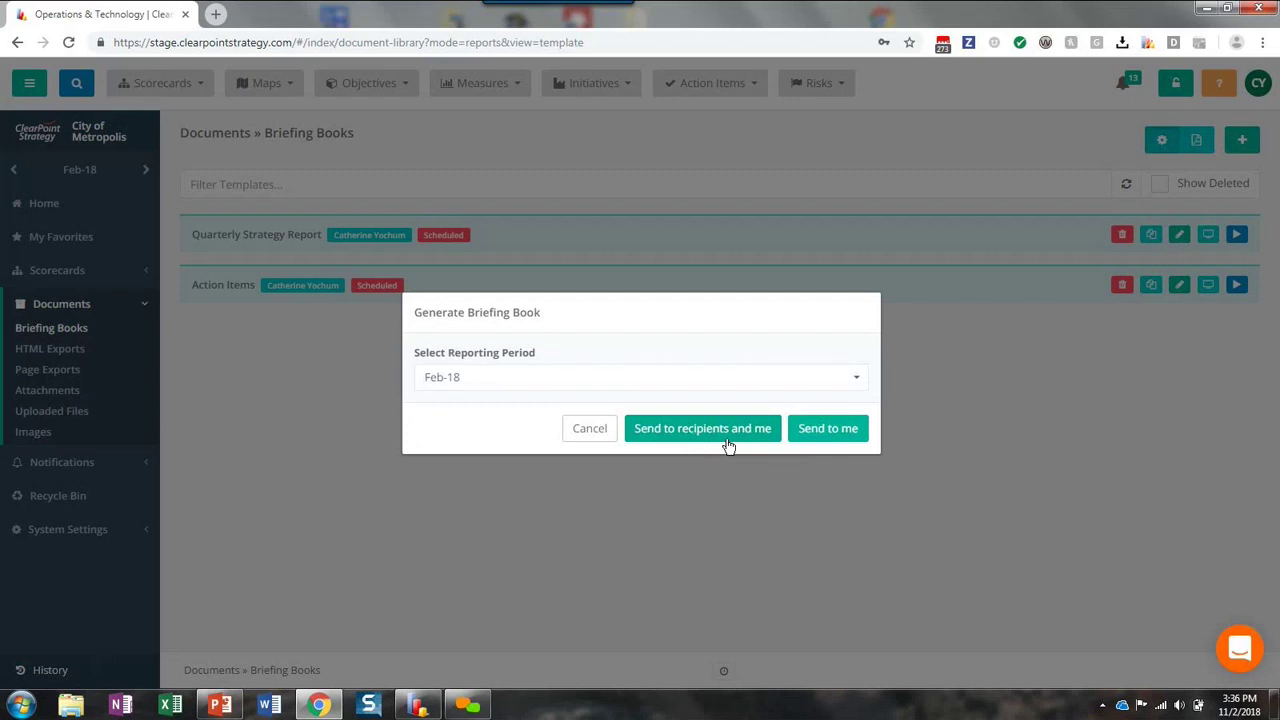
click(589, 429)
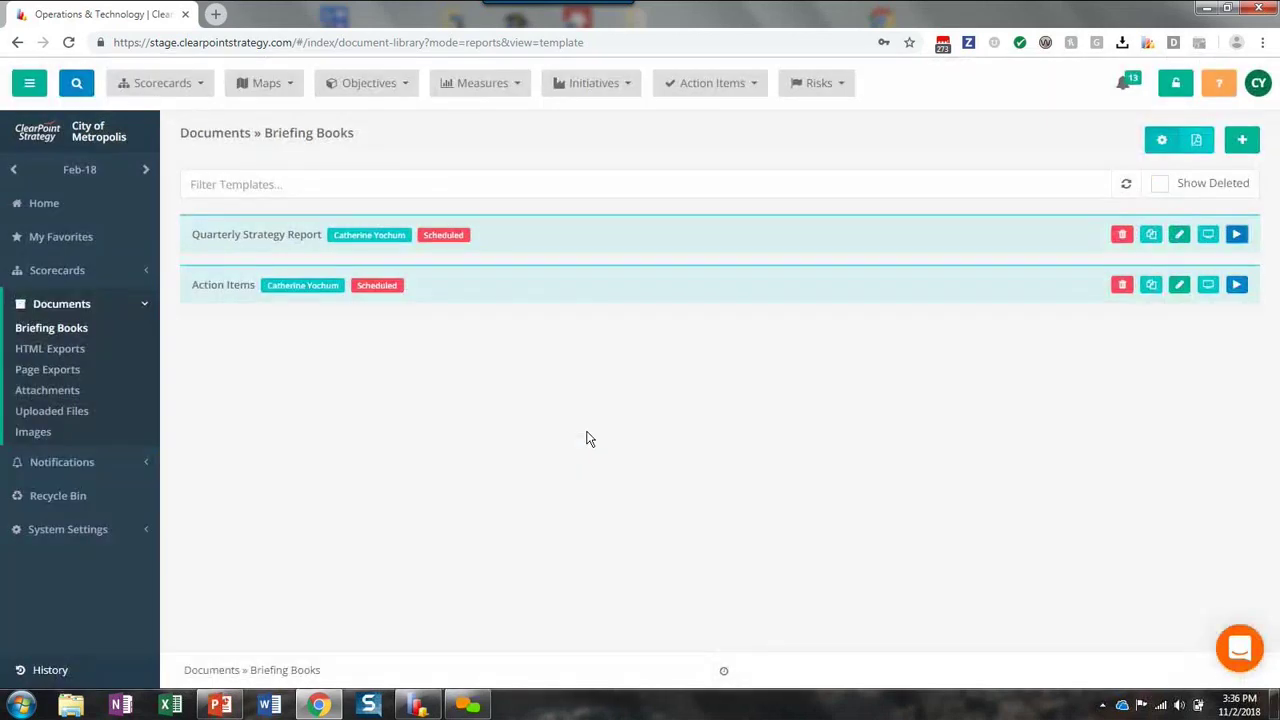